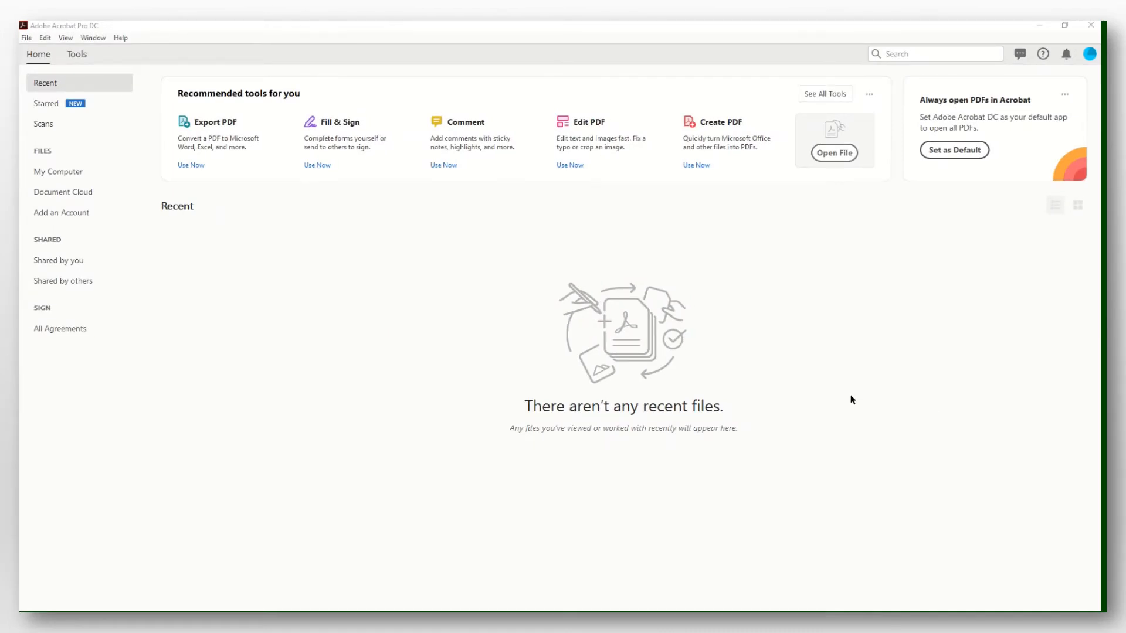
Open Globalcorp_facilities.pdf from the Downloads folder and display its page thumbnails
{"action": "left_click", "coordinate": [833, 154]}
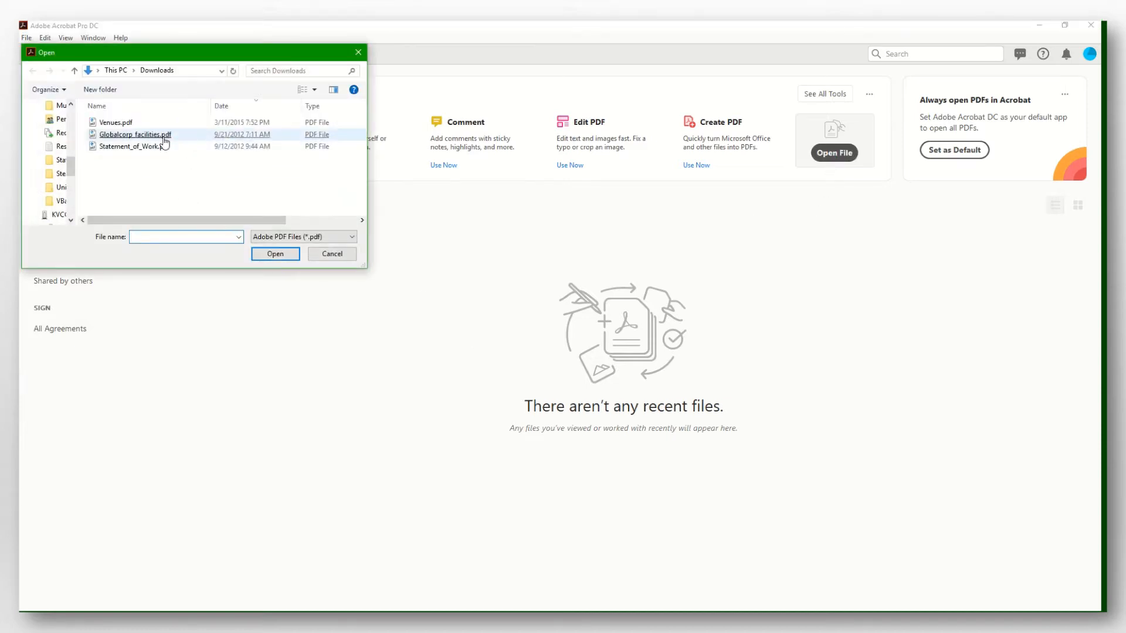
{"action": "double_click", "coordinate": [164, 139]}
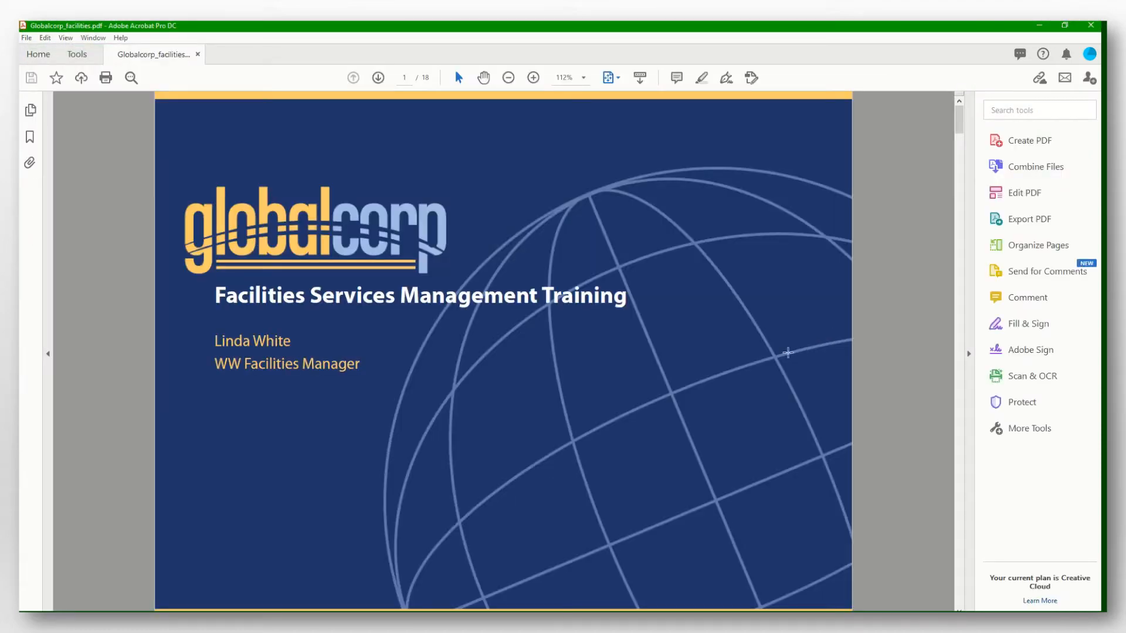
{"action": "left_click", "coordinate": [32, 112]}
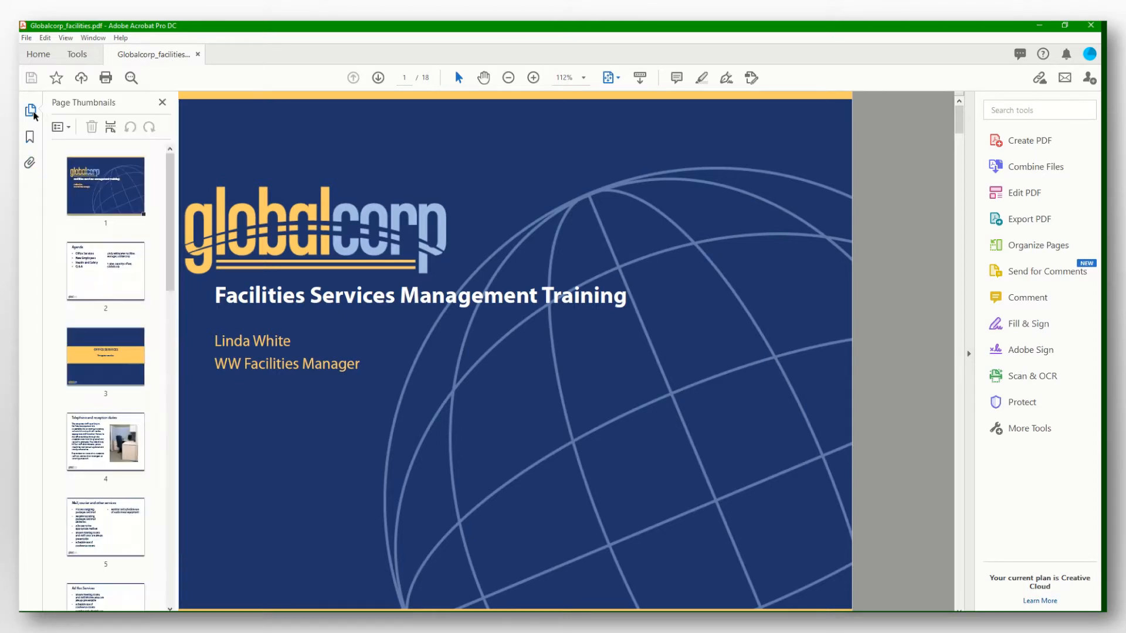
On page 3, switch to PDF editing and delete the "Things to consider" text below the OFFICE SERVICES heading
{"action": "left_click", "coordinate": [122, 351]}
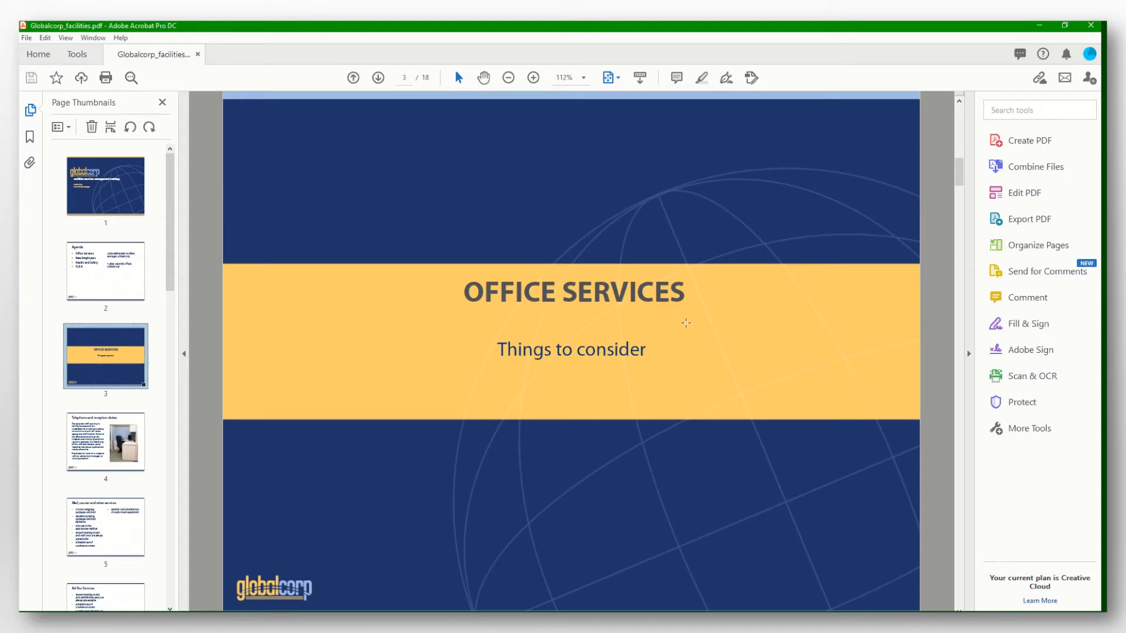
{"action": "left_click", "coordinate": [1024, 193]}
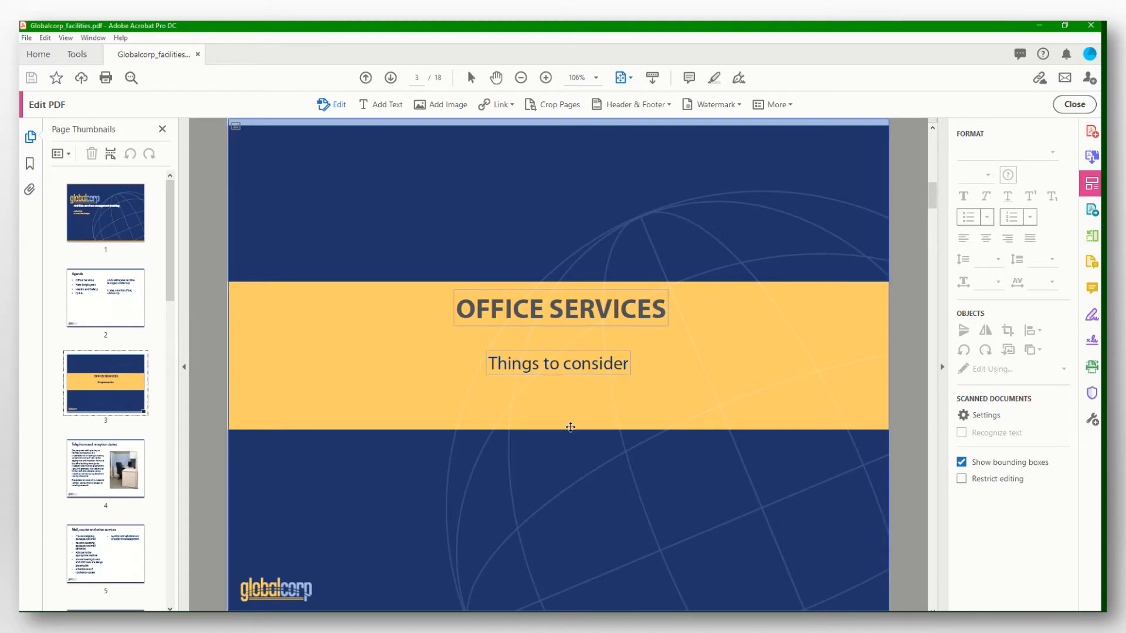
{"action": "left_click", "coordinate": [562, 350]}
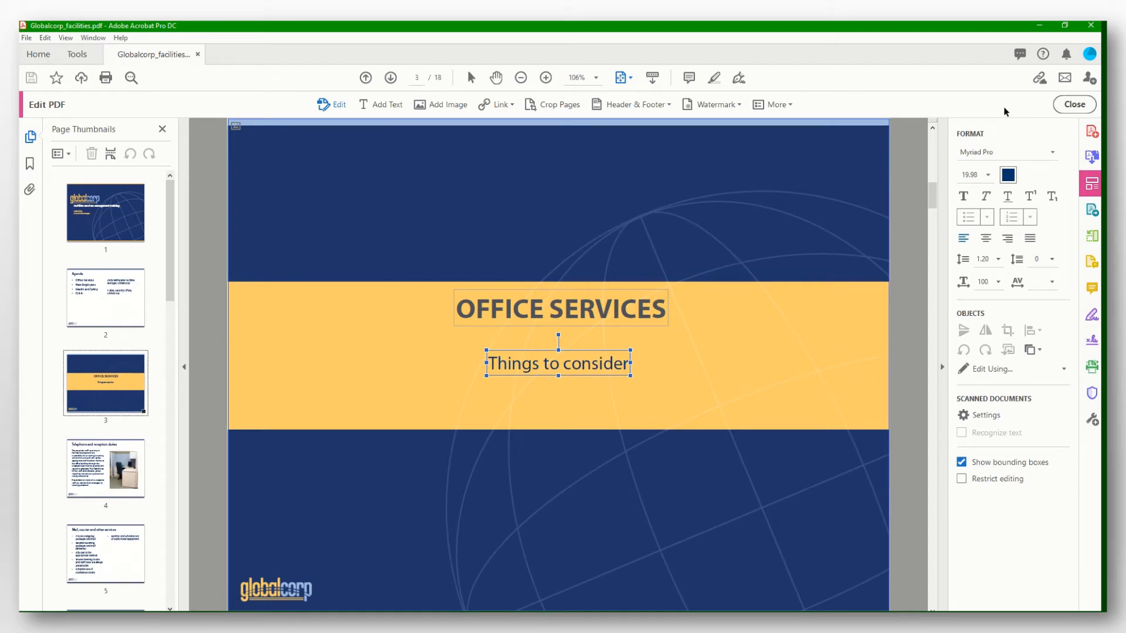
{"action": "key", "text": "Delete"}
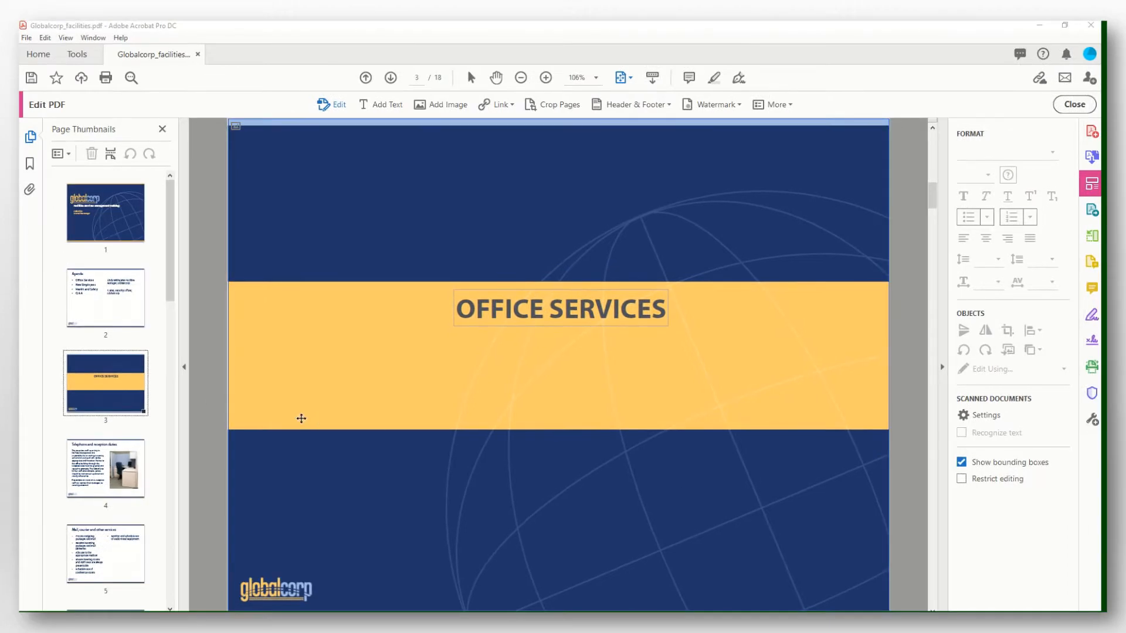
On the Furniture page (page 11), replace "Purchases of new furniture need prior approval" in the second bullet with "Obtain approval form"
{"action": "left_click_drag", "start_coordinate": [166, 287], "coordinate": [169, 463]}
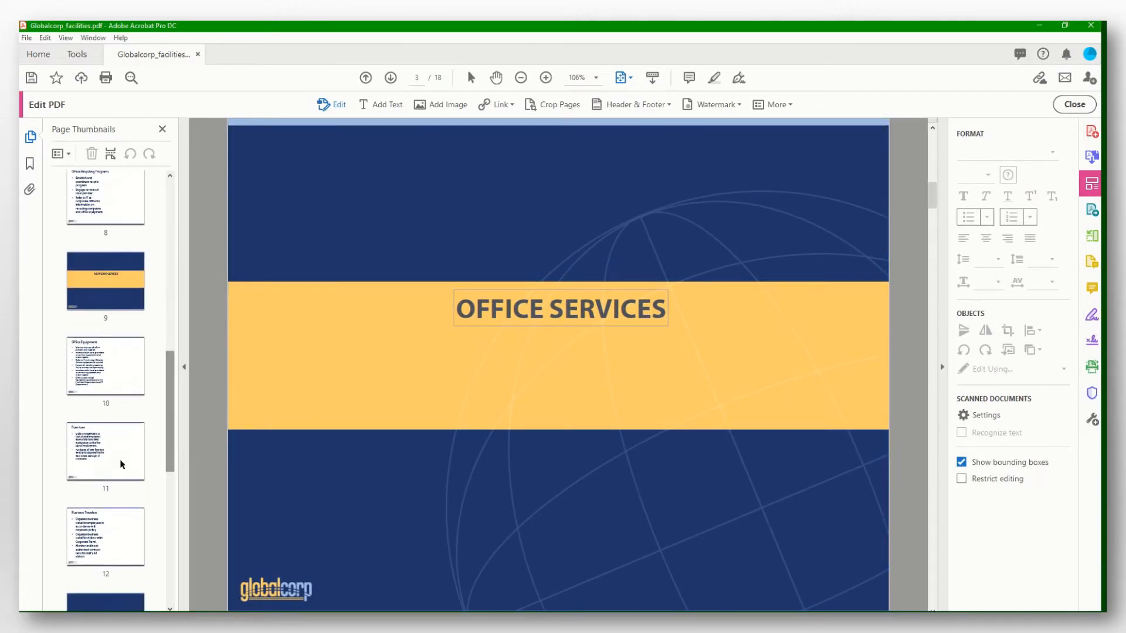
{"action": "left_click", "coordinate": [111, 456]}
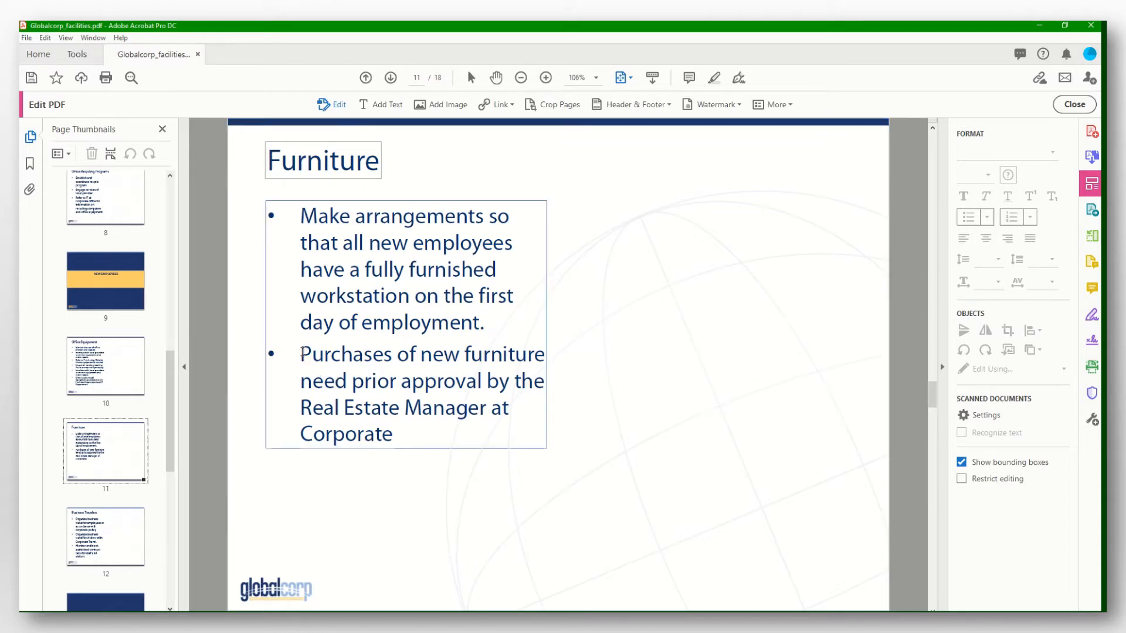
{"action": "left_click_drag", "start_coordinate": [301, 352], "coordinate": [483, 381]}
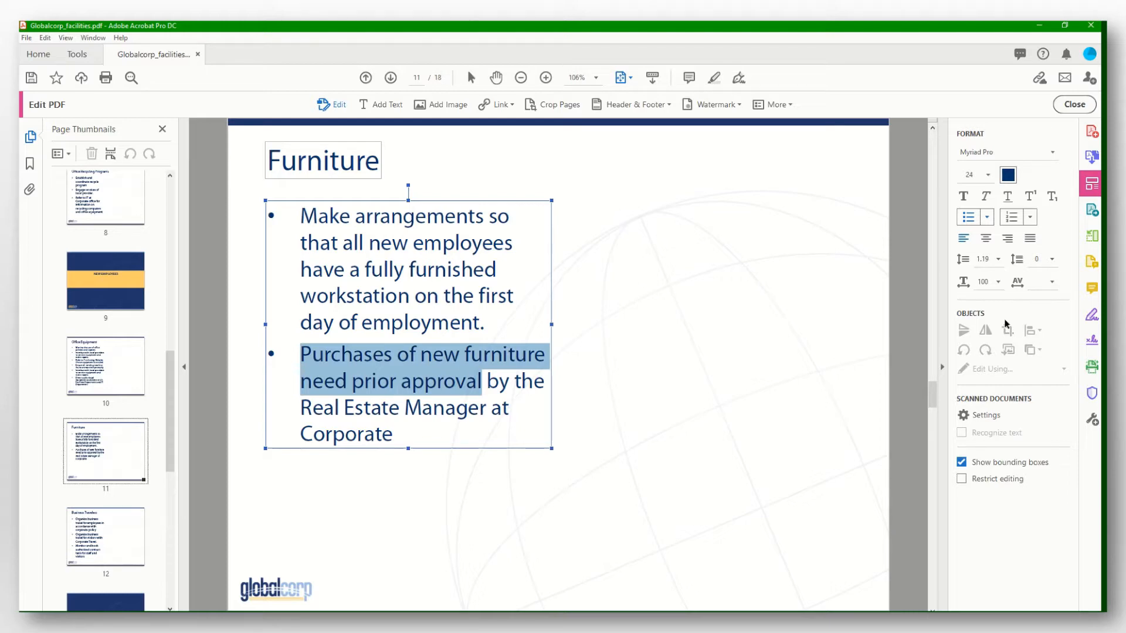
{"action": "type", "text": "Obtsin by the Real Estate"}
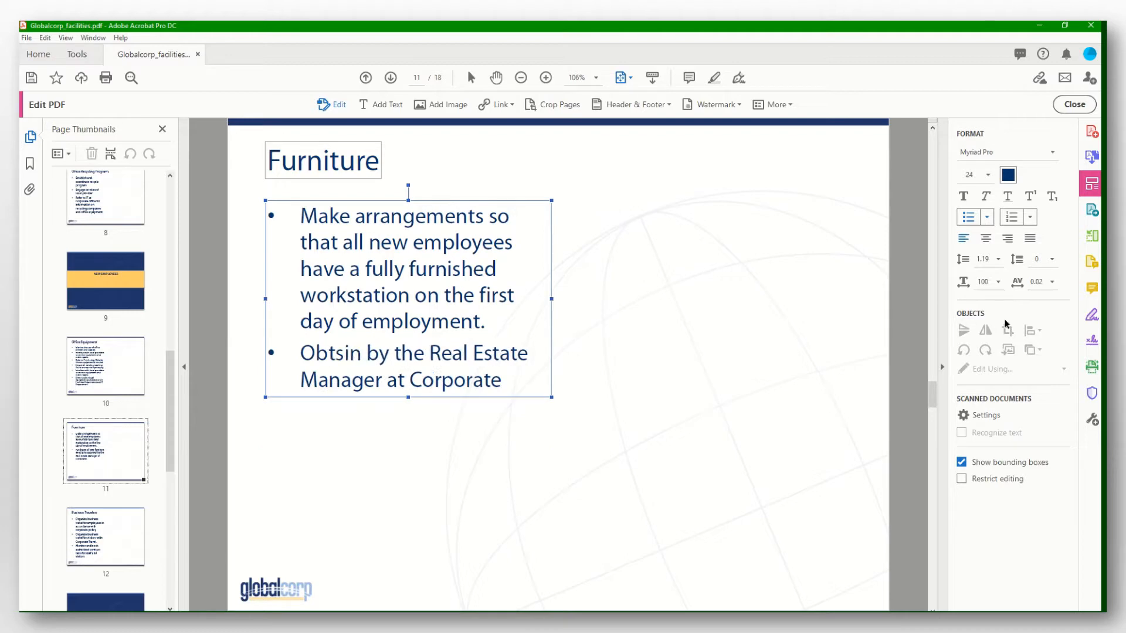
{"action": "key", "text": "BackSpace"}
{"action": "key", "text": "BackSpace"}
{"action": "key", "text": "BackSpace"}
{"action": "type", "text": "ain"}
{"action": "type", "text": " appro"}
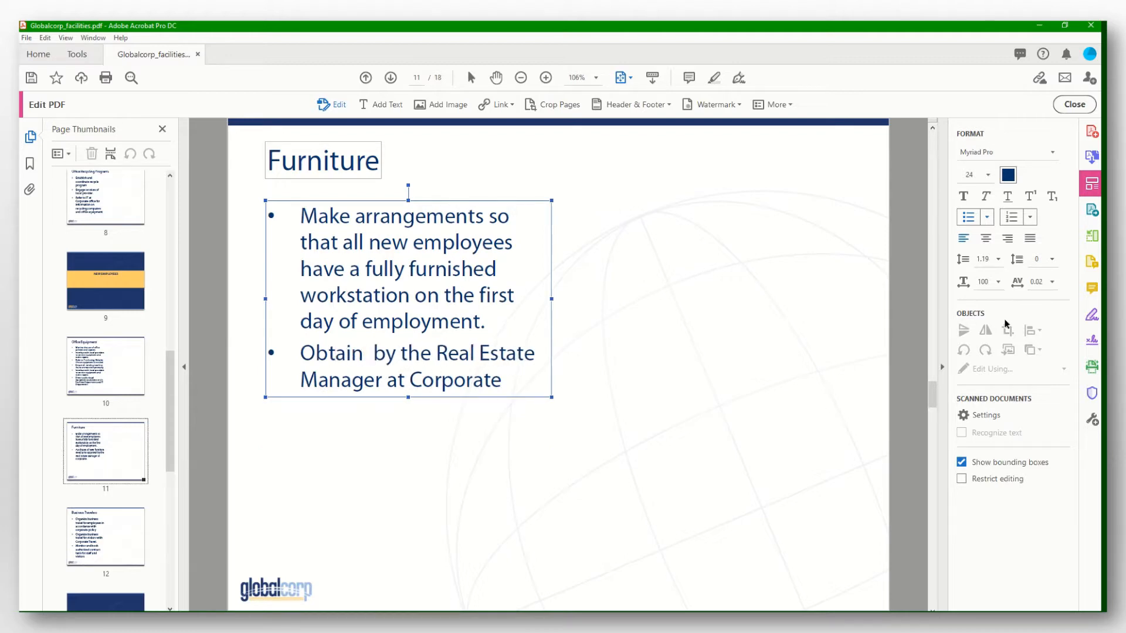
{"action": "type", "text": "val form by"}
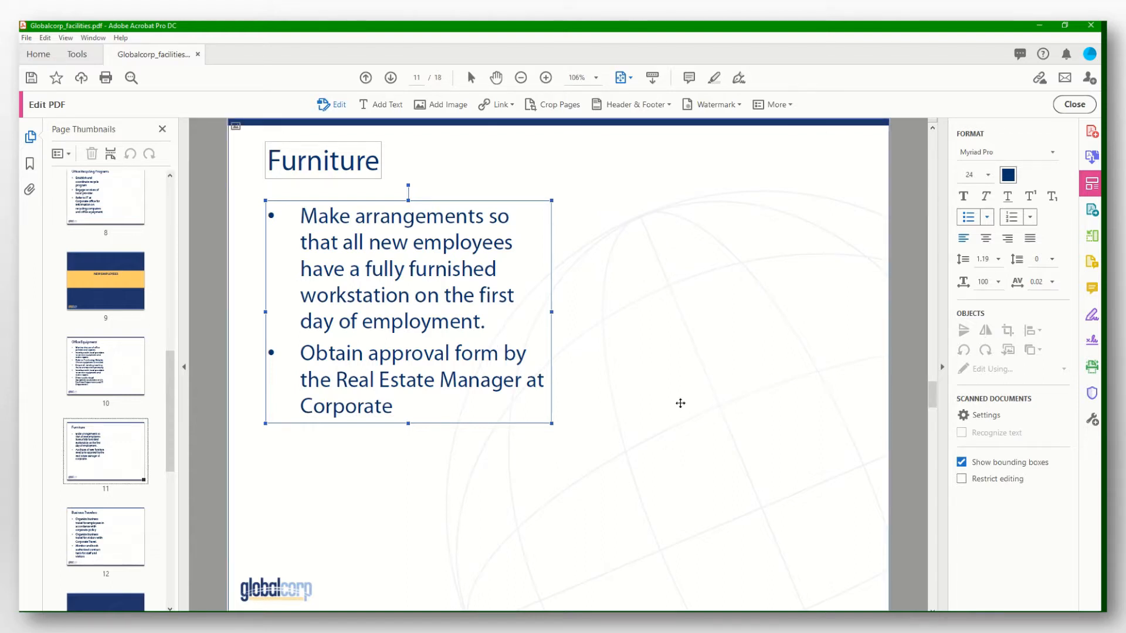
Add "before purchasing furniture." after "Corporate" at the end of the second Furniture bullet
{"action": "left_click", "coordinate": [395, 407]}
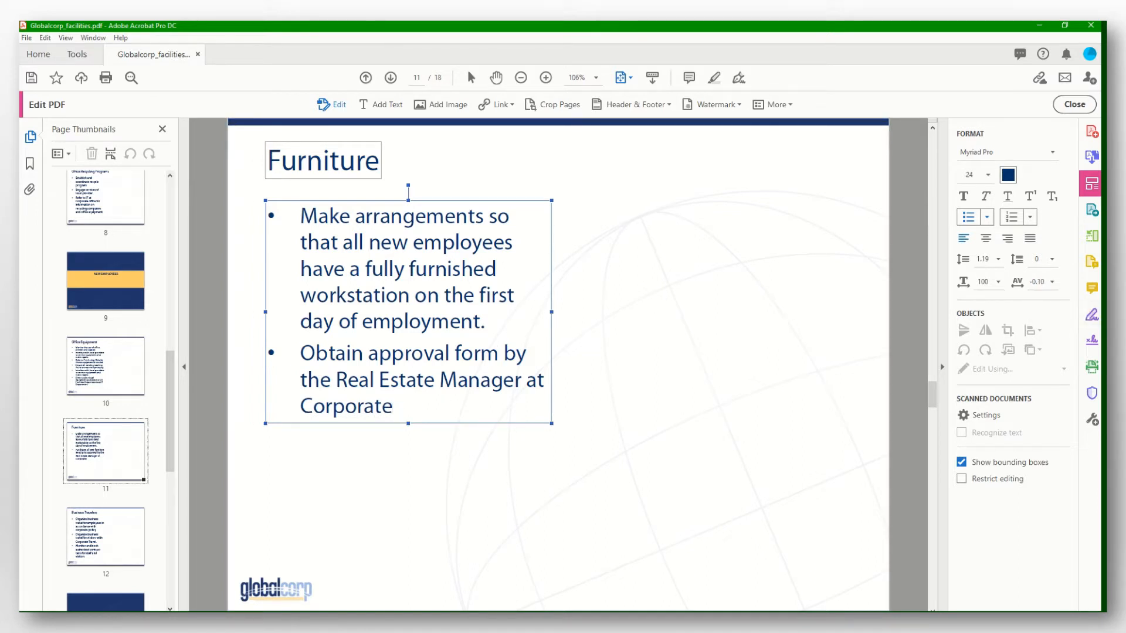
{"action": "type", "text": "before purchasing fu"}
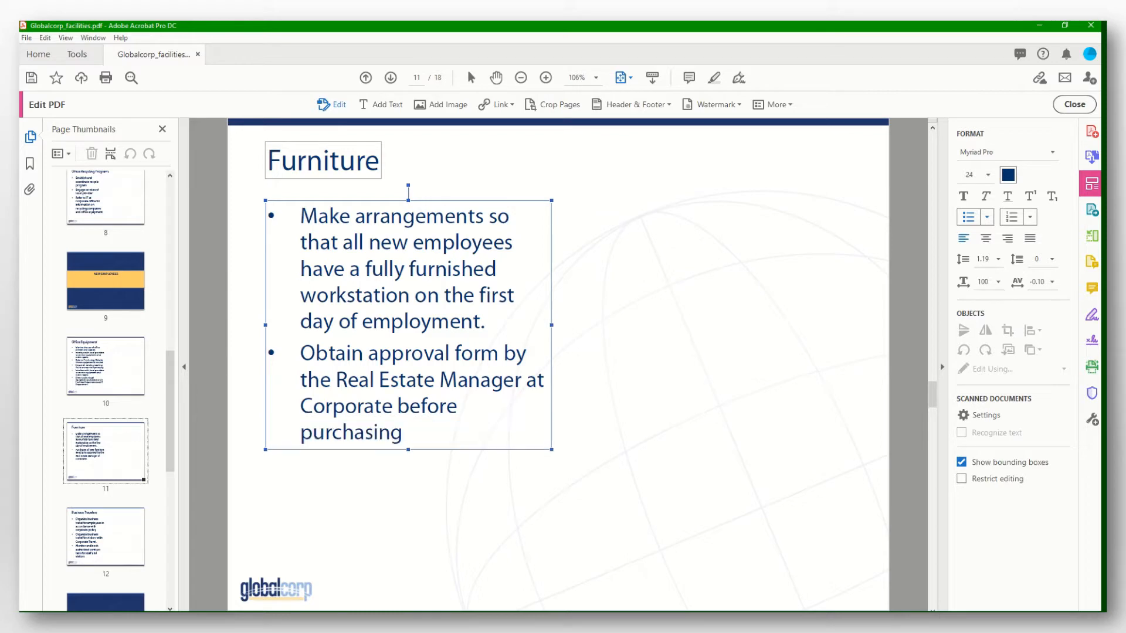
{"action": "type", "text": "rnature"}
{"action": "key", "text": "BackSpace"}
{"action": "key", "text": "BackSpace"}
{"action": "key", "text": "BackSpace"}
{"action": "key", "text": "BackSpace"}
{"action": "key", "text": "BackSpace"}
{"action": "type", "text": "iture."}
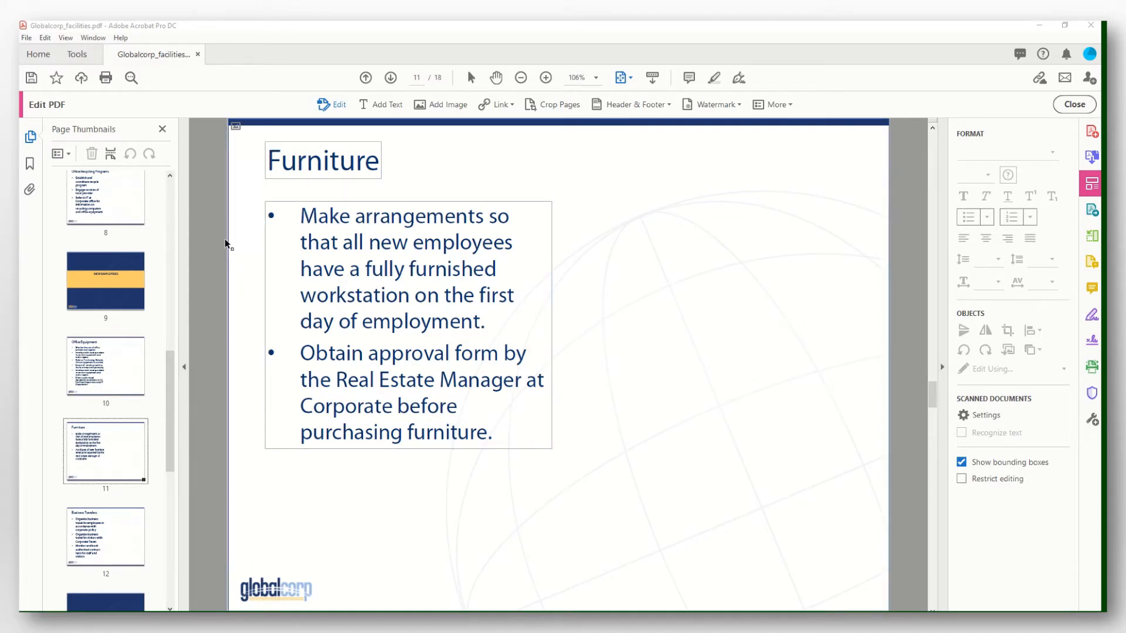
Save the PDF under a new name in Downloads, using the student's full name followed by "- Lab 5 - Part 1"
{"action": "left_click", "coordinate": [26, 38]}
{"action": "left_click", "coordinate": [60, 126]}
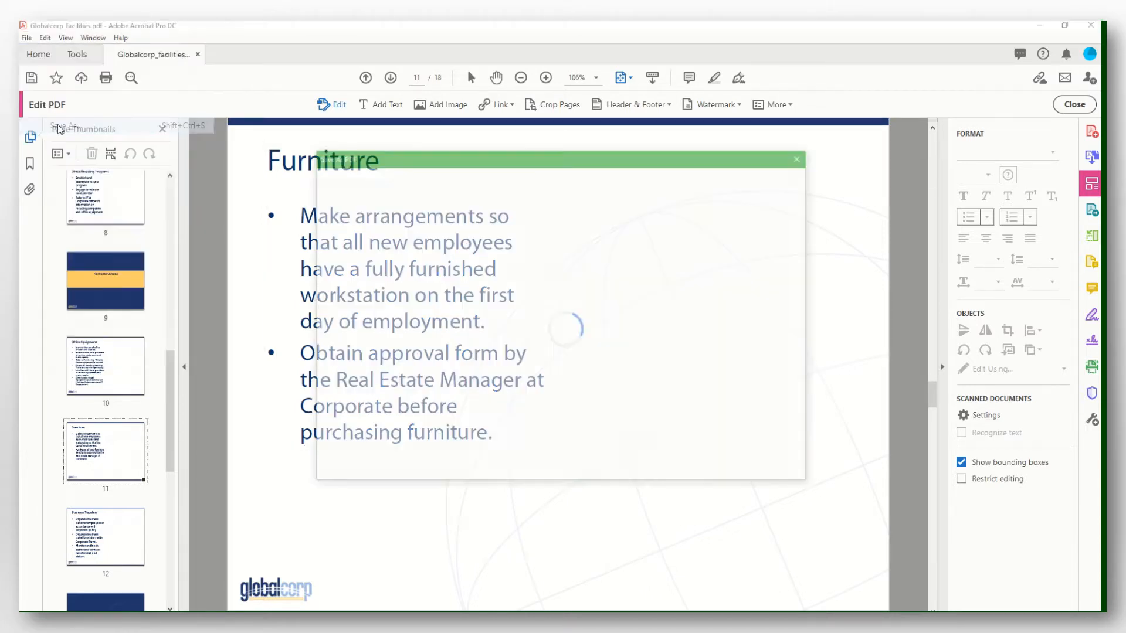
{"action": "left_click", "coordinate": [511, 324]}
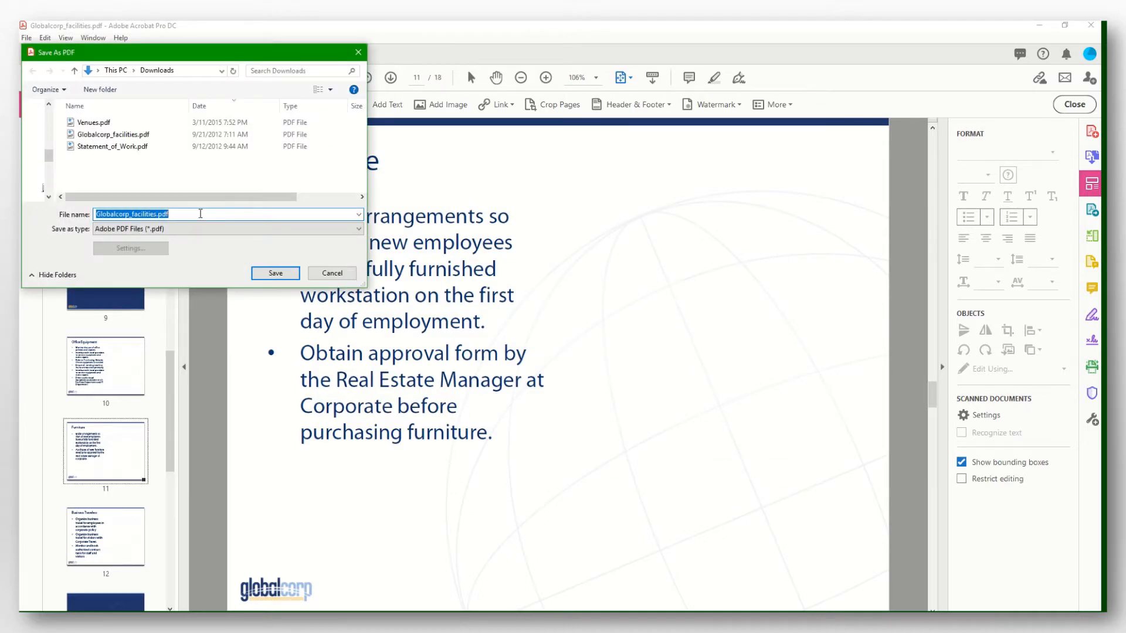
{"action": "type", "text": "Greg Doonan  - Lab 5 - Part 1"}
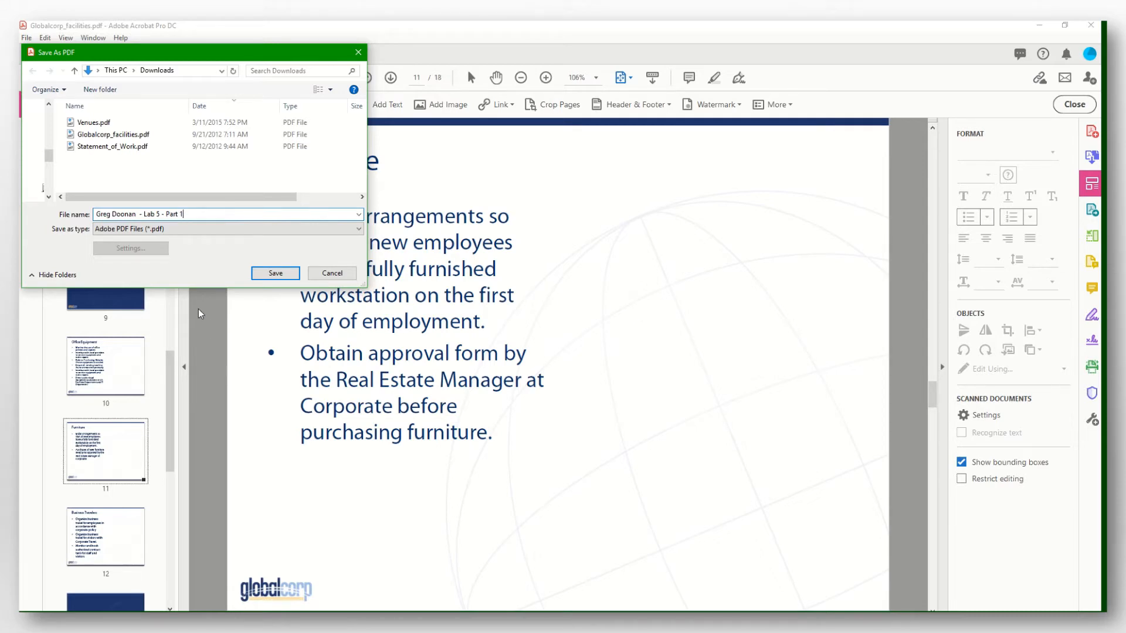
{"action": "left_click", "coordinate": [294, 274]}
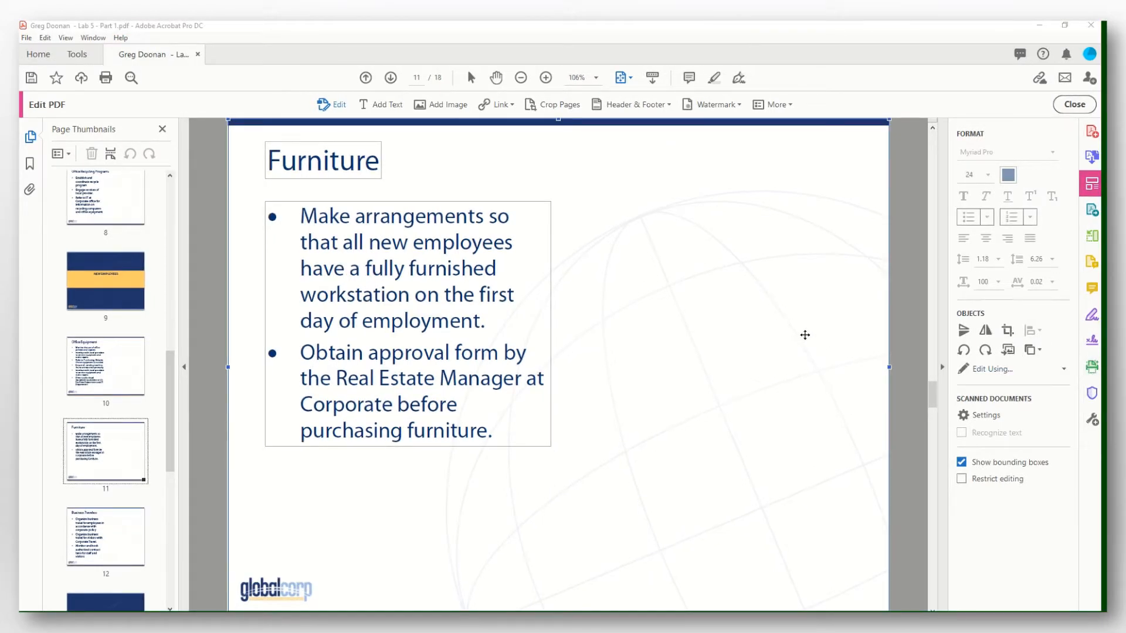
Change the bullets of the Furniture page's list to check marks and deselect the text box
{"action": "left_click", "coordinate": [302, 218]}
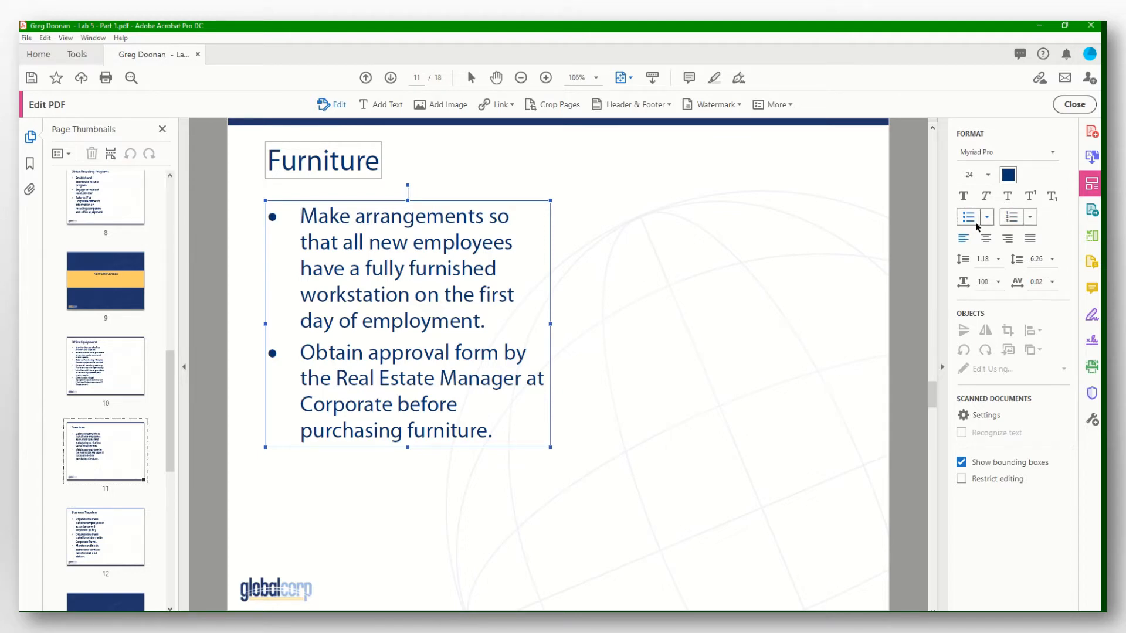
{"action": "left_click", "coordinate": [1008, 218]}
{"action": "left_click", "coordinate": [972, 221]}
{"action": "left_click", "coordinate": [990, 220]}
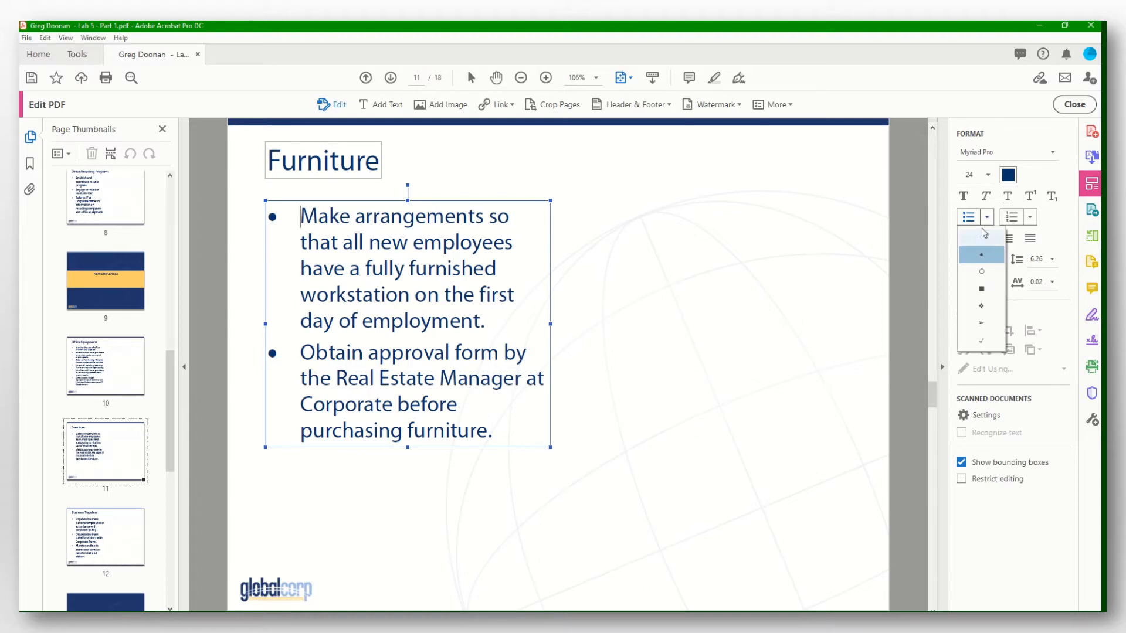
{"action": "left_click", "coordinate": [978, 343]}
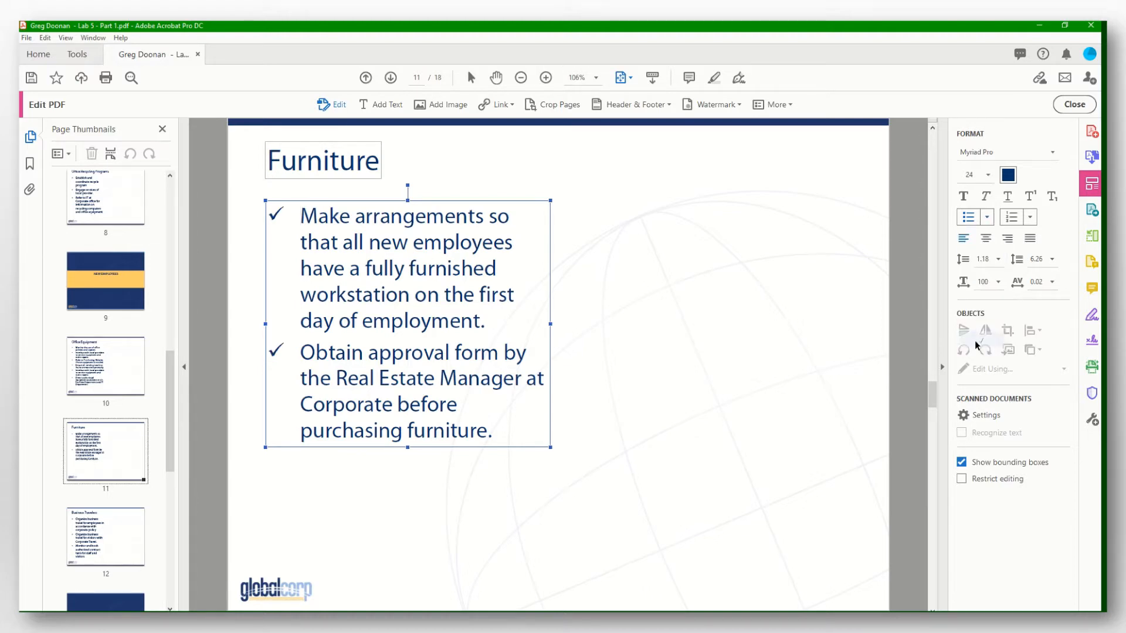
{"action": "left_click", "coordinate": [785, 334]}
{"action": "left_click", "coordinate": [786, 334]}
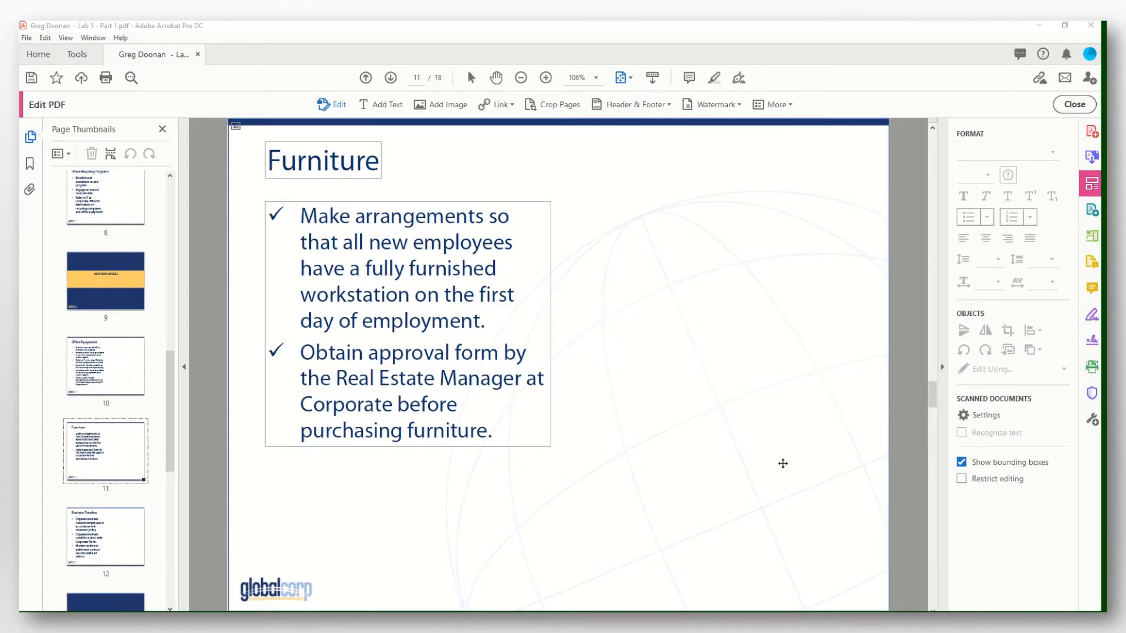
Find both occurrences of "Interface" in the document and replace them with "Communicate"
{"action": "left_click", "coordinate": [44, 38]}
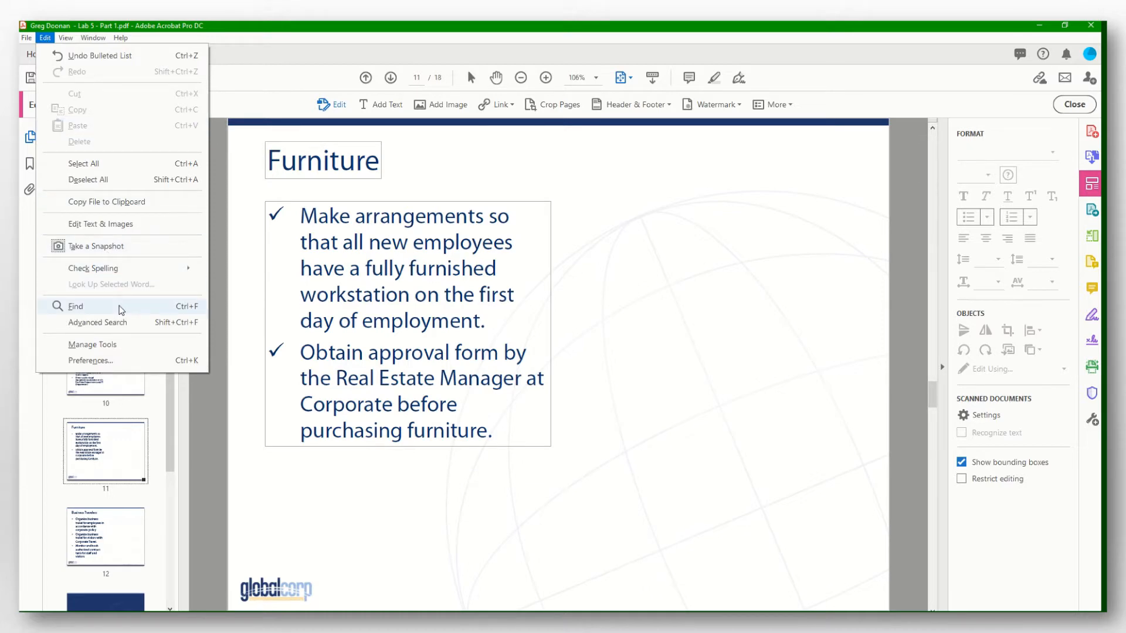
{"action": "left_click", "coordinate": [76, 306]}
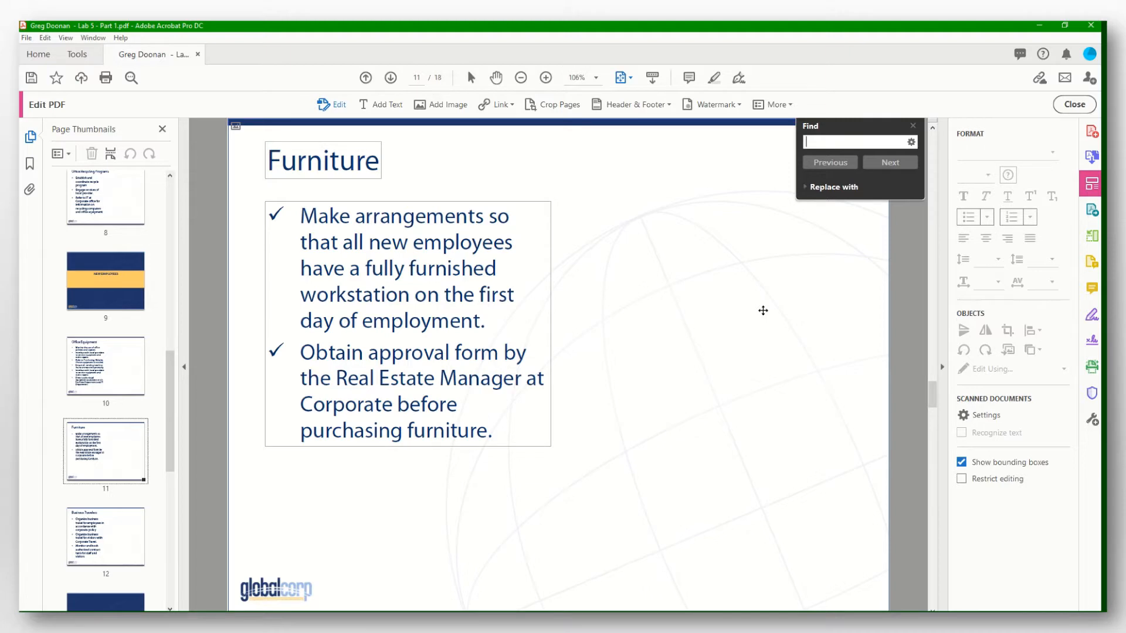
{"action": "type", "text": "Interface"}
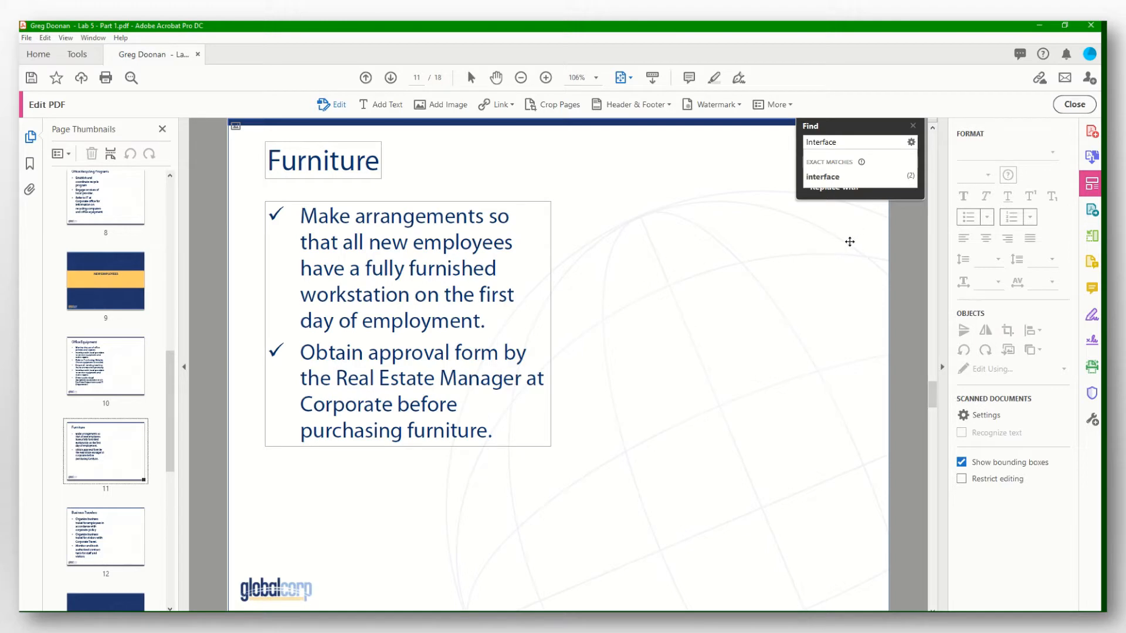
{"action": "key", "text": "Return"}
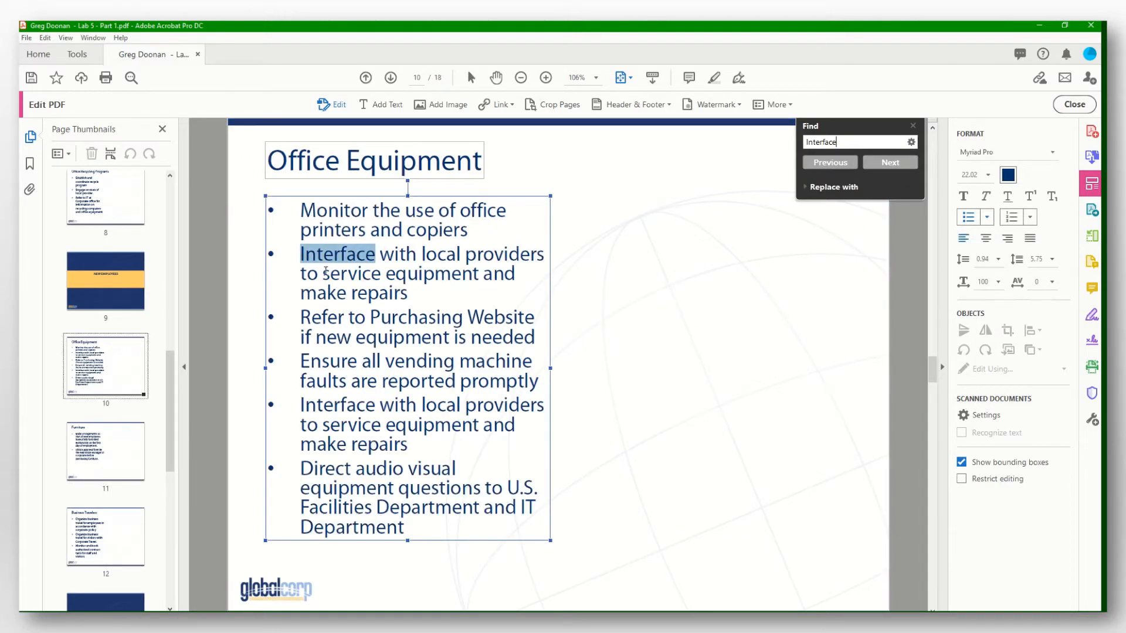
{"action": "left_click", "coordinate": [804, 187]}
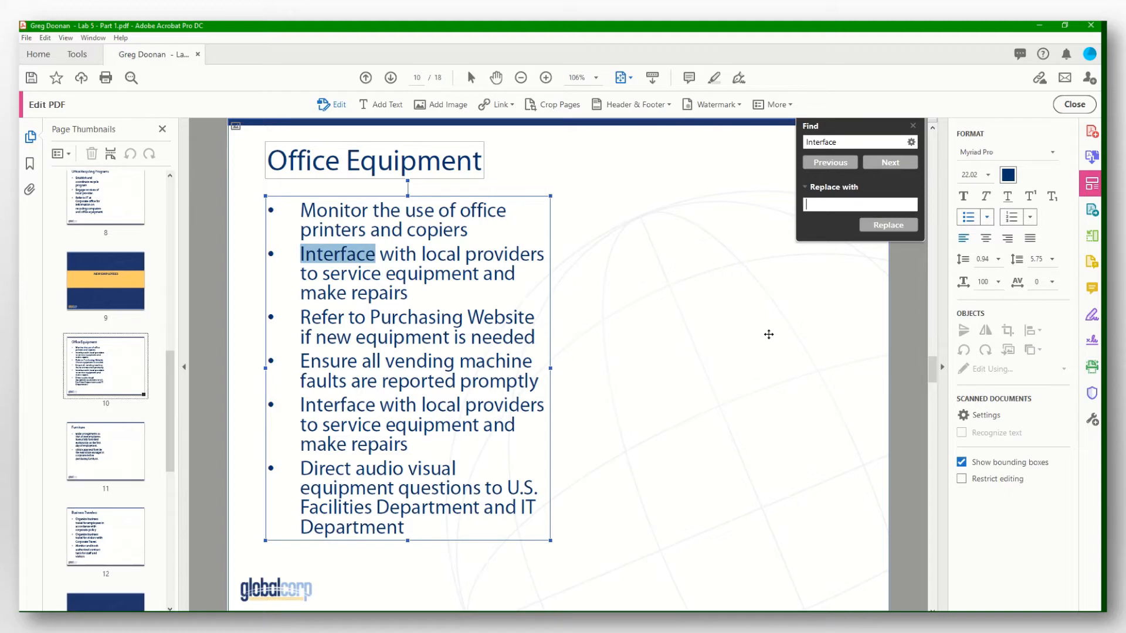
{"action": "type", "text": "Communicate"}
{"action": "left_click", "coordinate": [888, 225]}
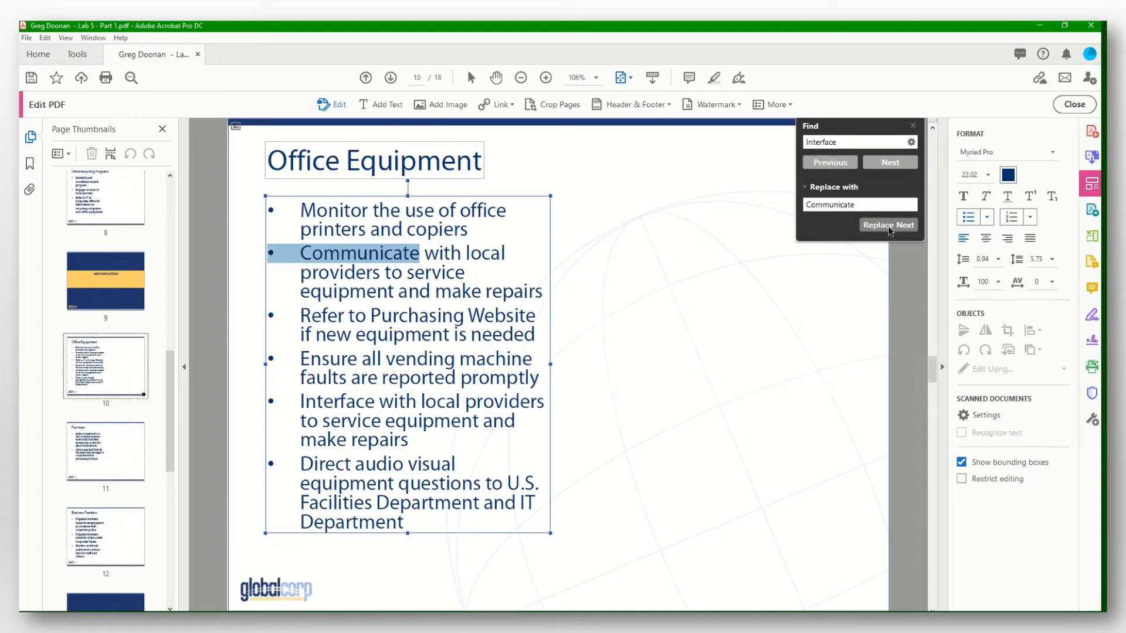
{"action": "left_click", "coordinate": [888, 225]}
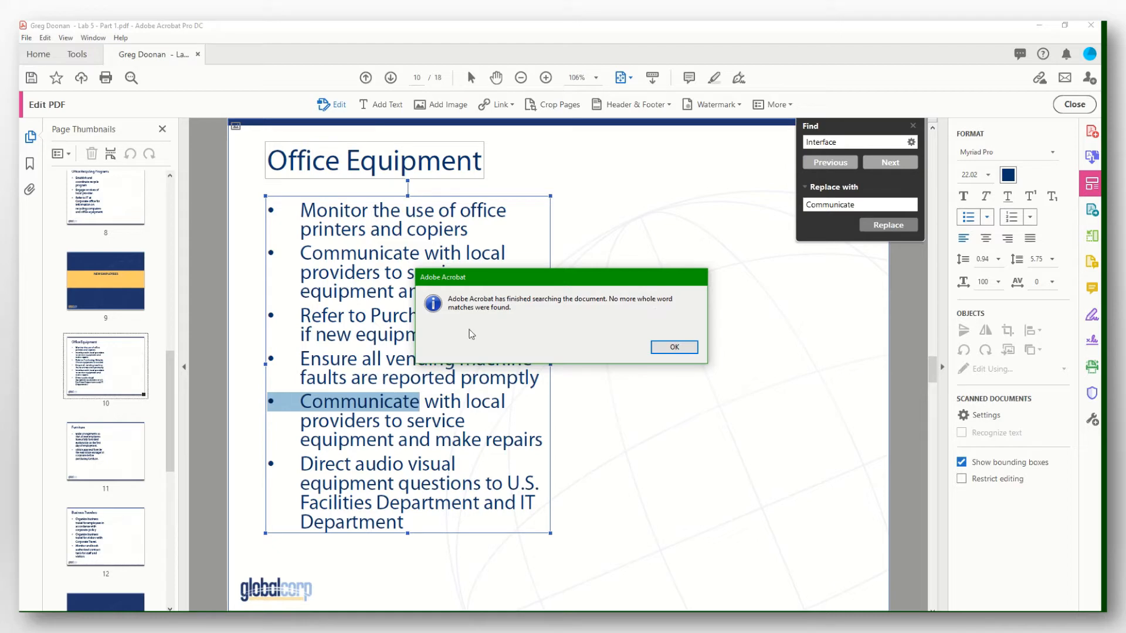
{"action": "left_click", "coordinate": [674, 347]}
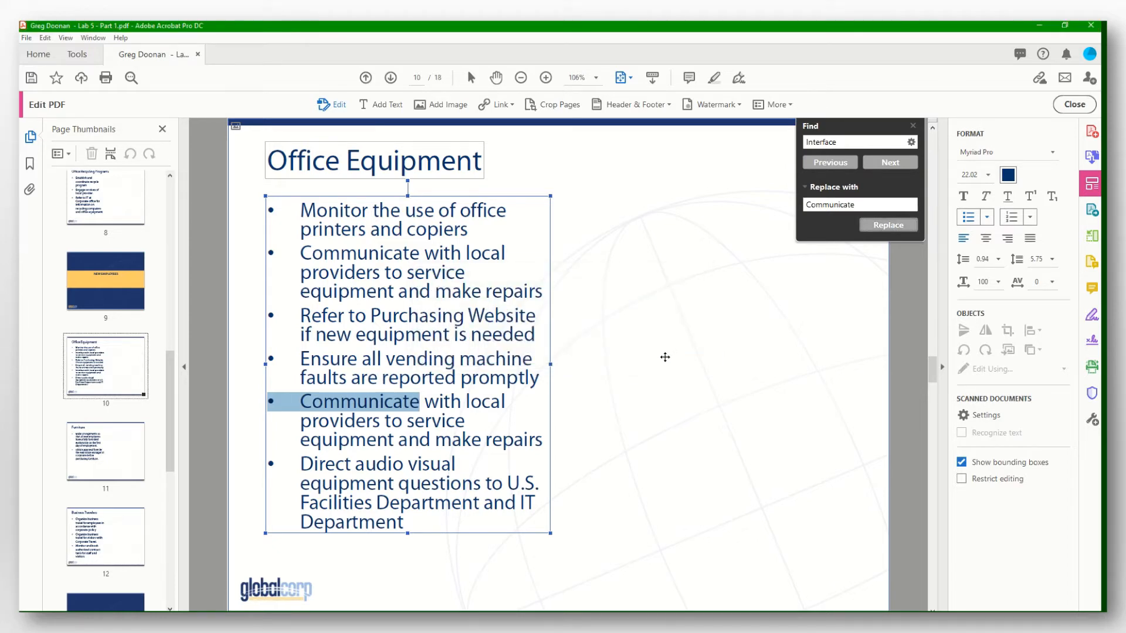
{"action": "left_click", "coordinate": [913, 126]}
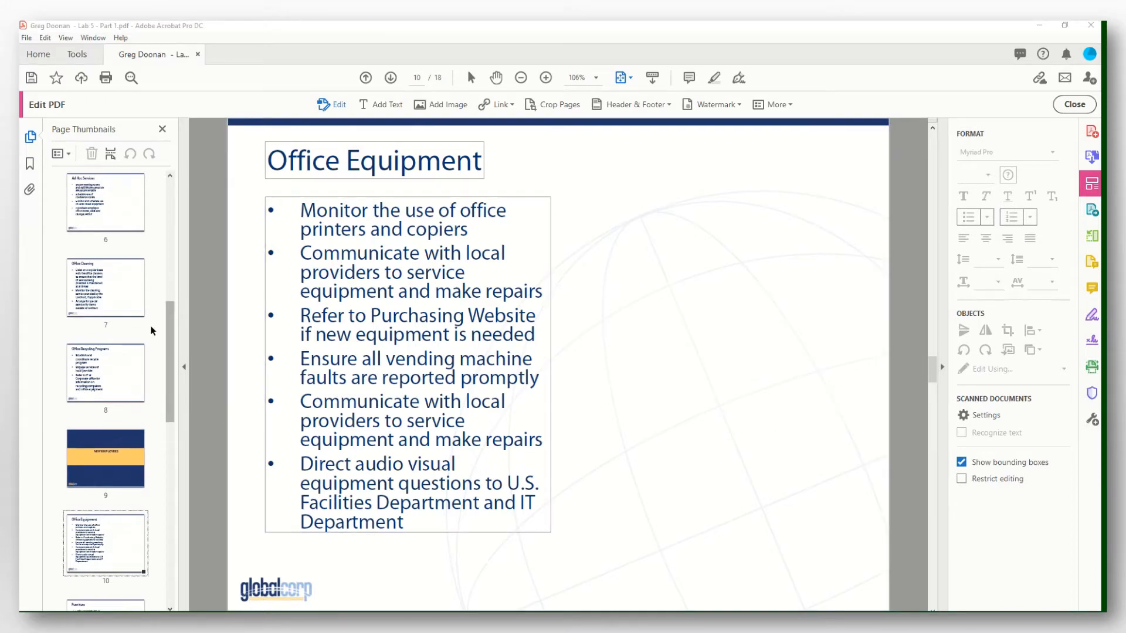
Go to the Agenda page, page 2 of the document
{"action": "scroll", "coordinate": [129, 343], "scroll_direction": "up", "scroll_amount": 3}
{"action": "scroll", "coordinate": [127, 343], "scroll_direction": "up", "scroll_amount": 1}
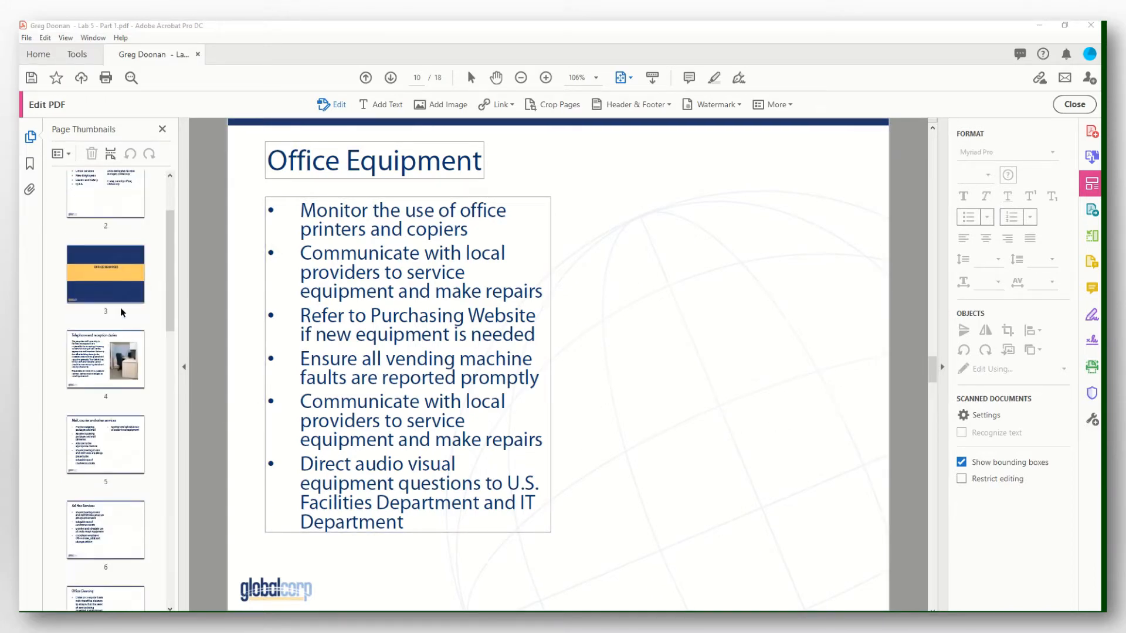
{"action": "left_click", "coordinate": [106, 197]}
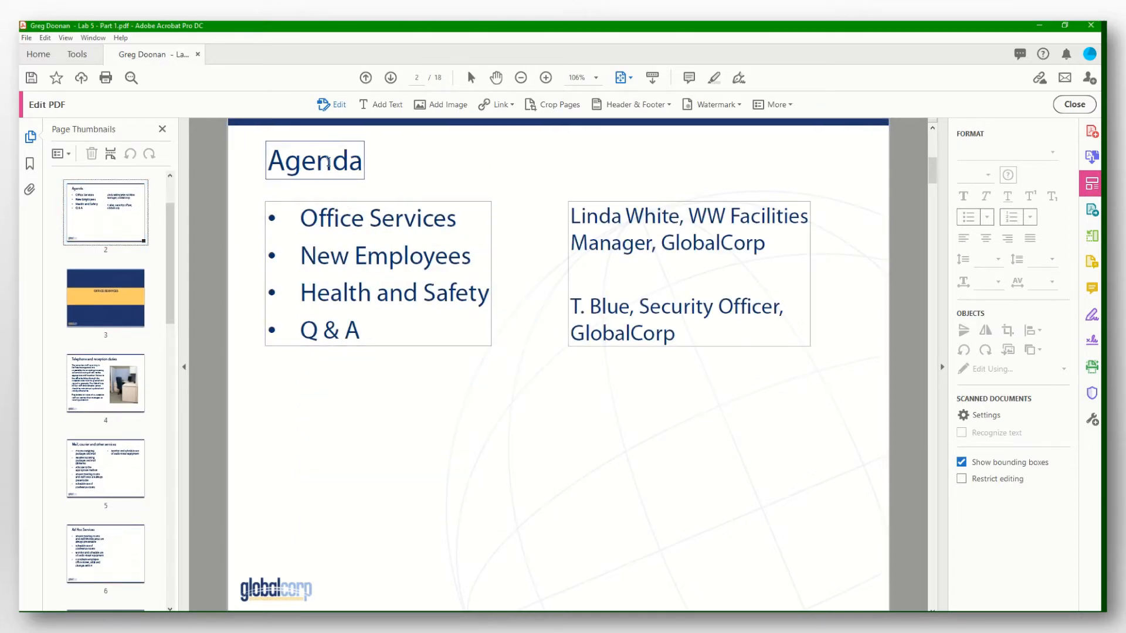
{"action": "left_click", "coordinate": [285, 160]}
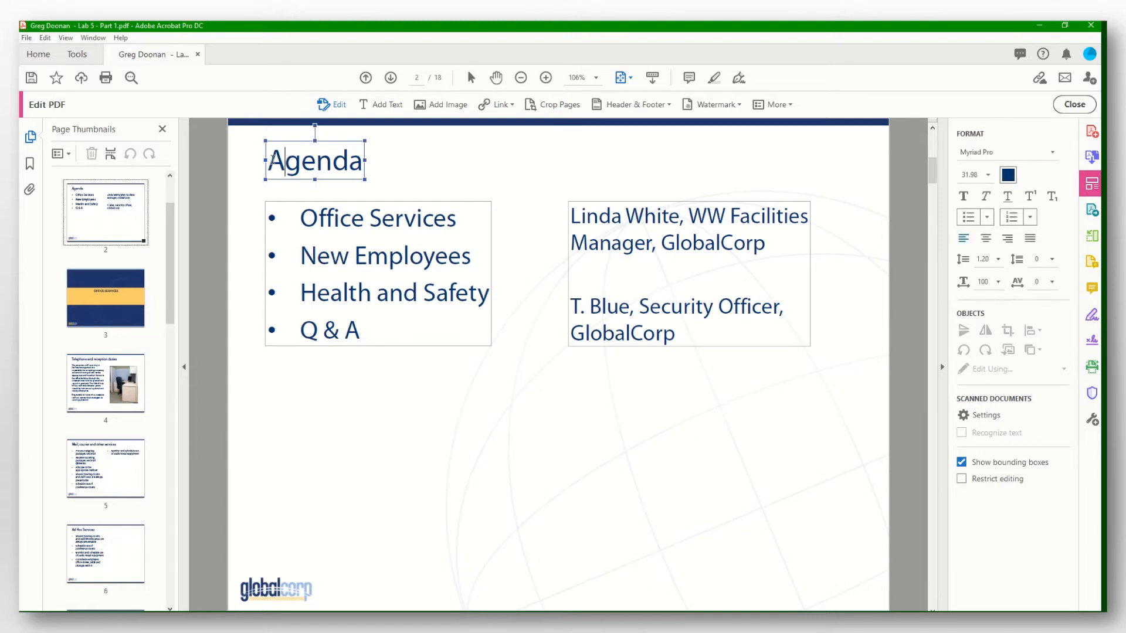
{"action": "double_click", "coordinate": [306, 166]}
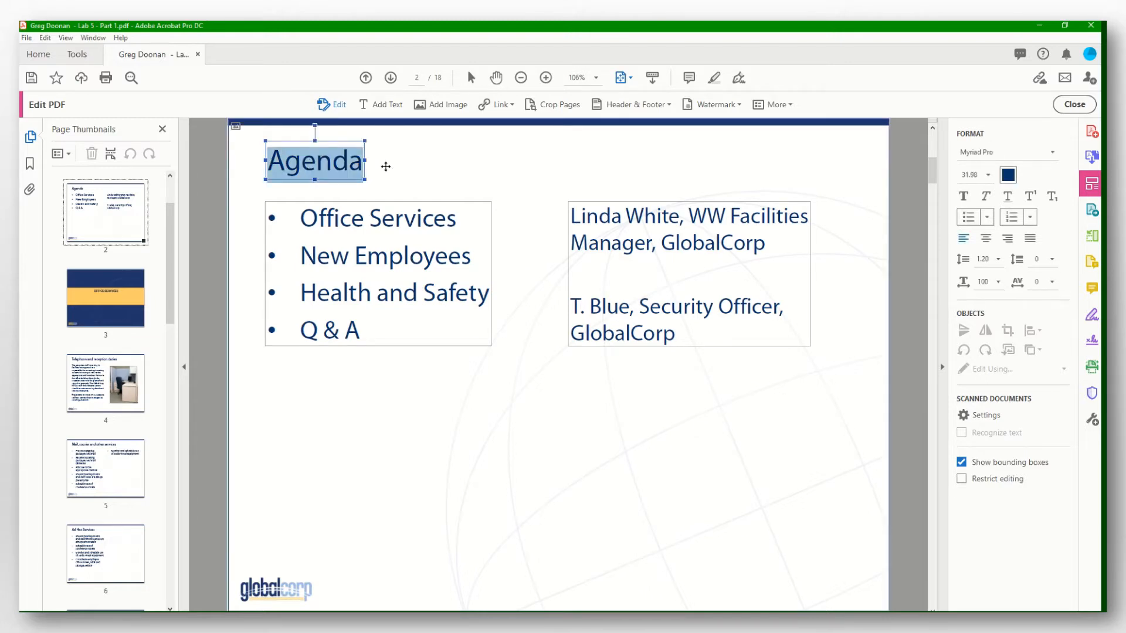
{"action": "left_click", "coordinate": [342, 164]}
{"action": "left_click_drag", "start_coordinate": [274, 160], "coordinate": [368, 169]}
{"action": "left_click", "coordinate": [401, 176]}
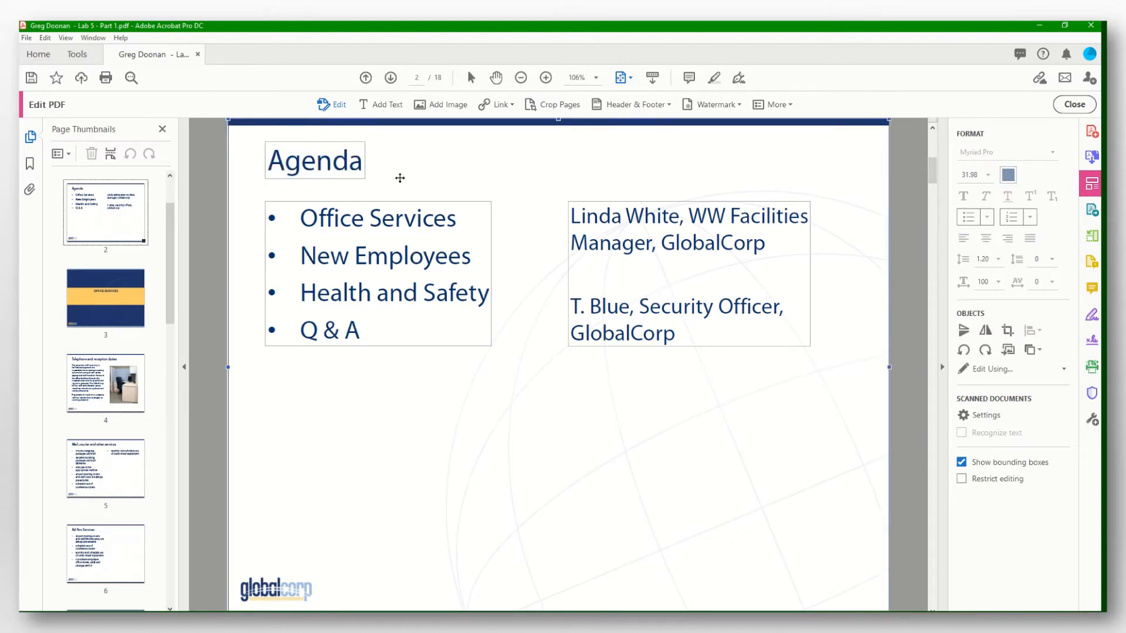
Color the "Agenda" title magenta and make it bold
{"action": "left_click", "coordinate": [332, 139]}
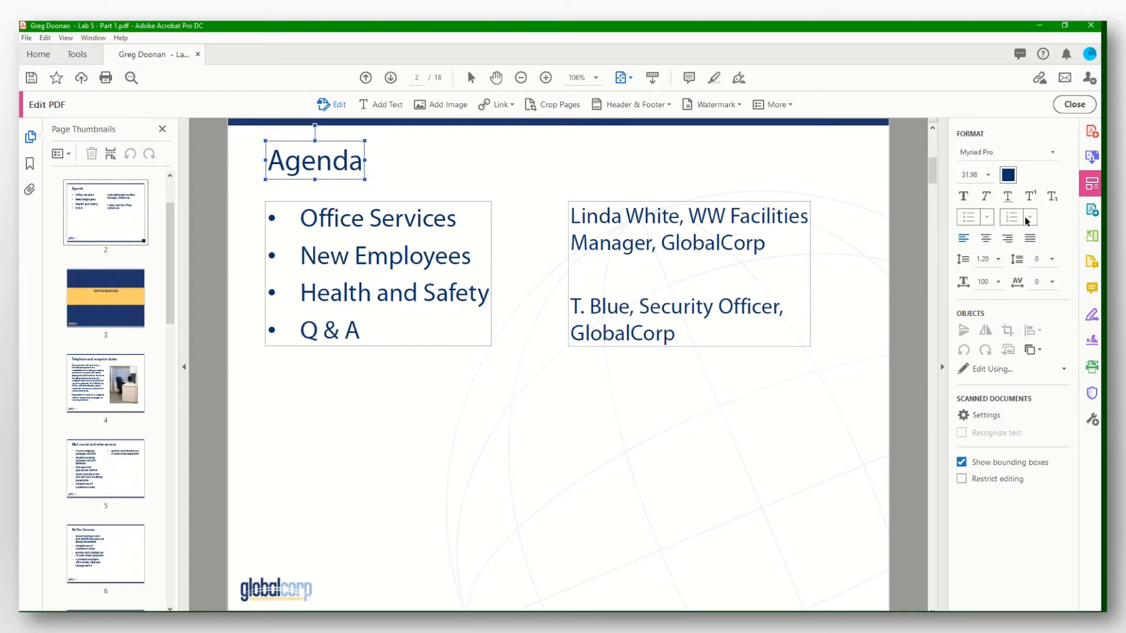
{"action": "left_click", "coordinate": [1008, 176]}
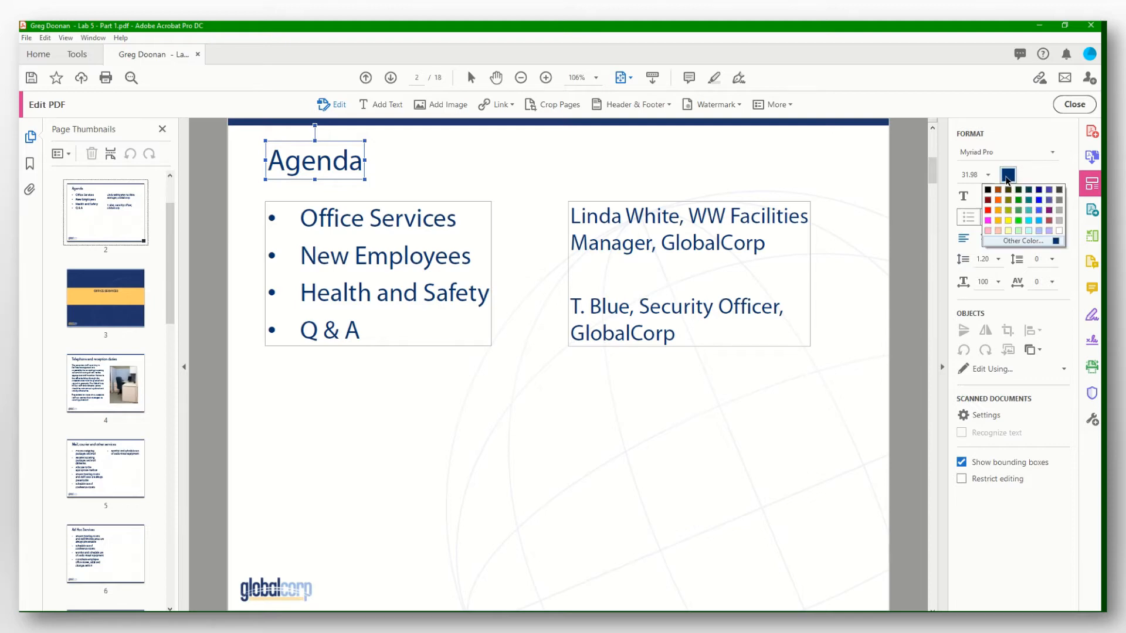
{"action": "left_click", "coordinate": [987, 221]}
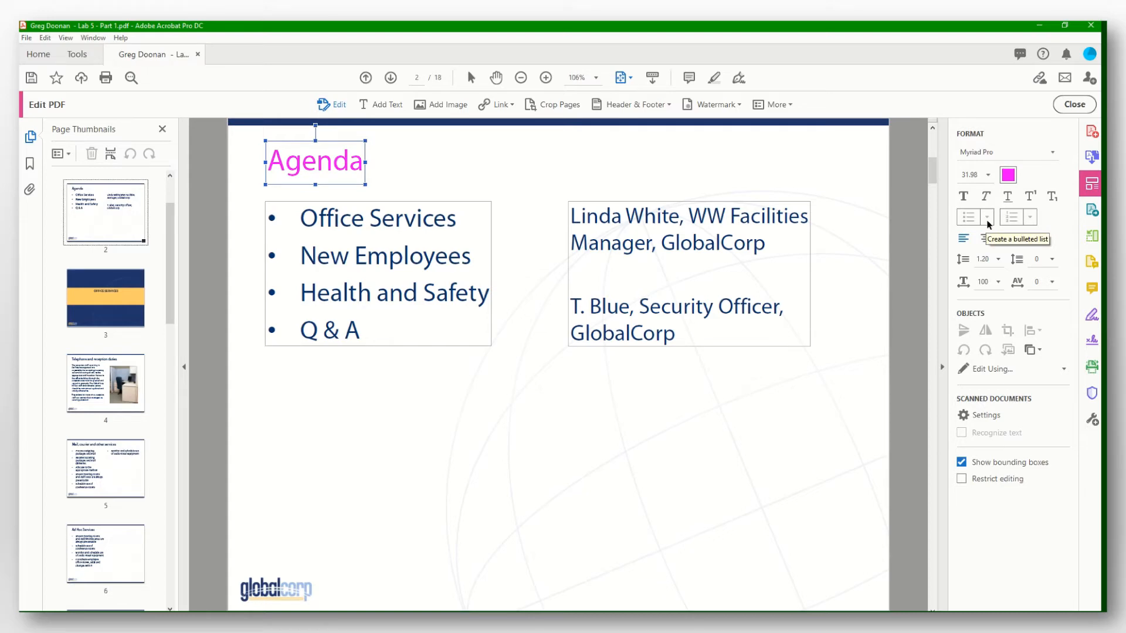
{"action": "left_click", "coordinate": [963, 196]}
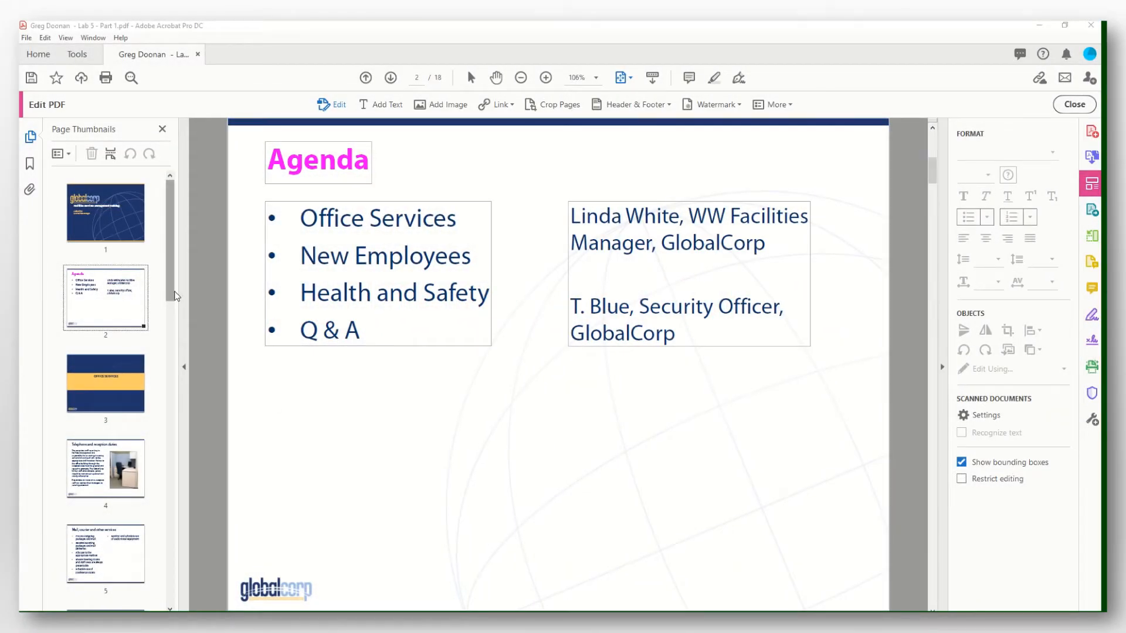
Add a third bullet reading "Evaluate ergonomic needs and identify solutions." to the Furniture page's list and save the document
{"action": "left_click_drag", "start_coordinate": [175, 296], "coordinate": [158, 407]}
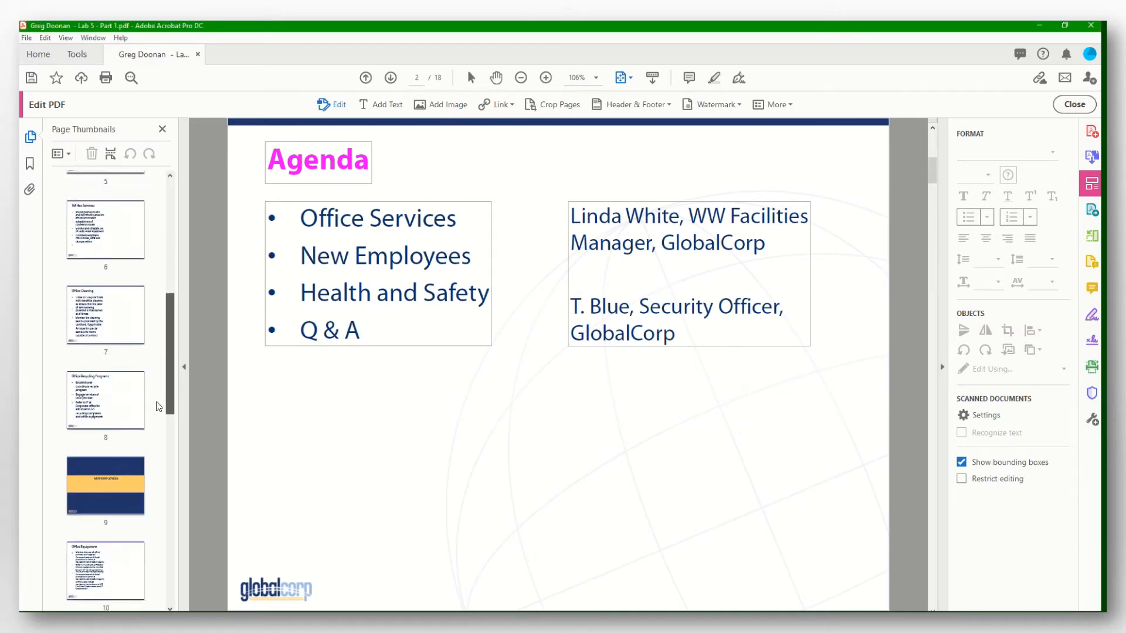
{"action": "scroll", "coordinate": [159, 406], "scroll_direction": "down", "scroll_amount": 3}
{"action": "left_click", "coordinate": [99, 485]}
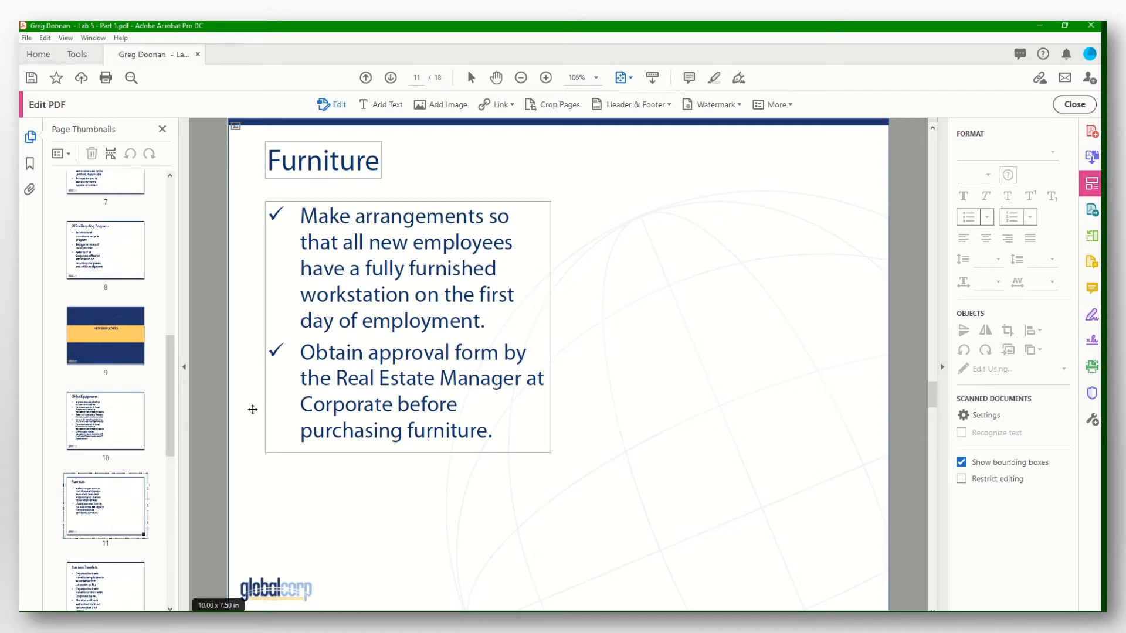
{"action": "left_click", "coordinate": [498, 435]}
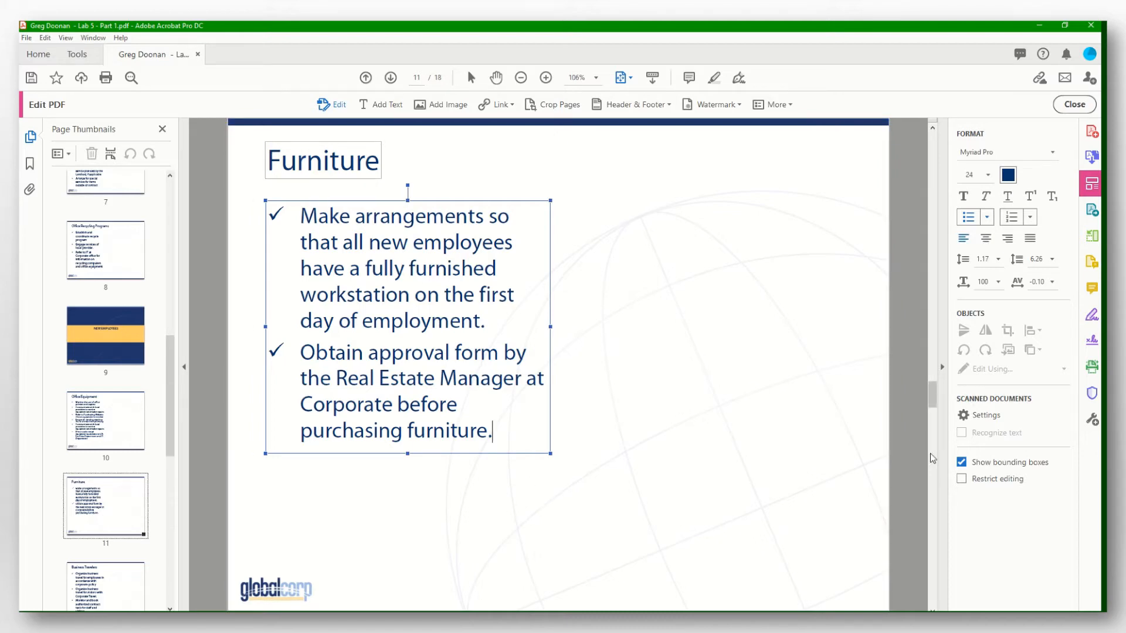
{"action": "key", "text": "Return"}
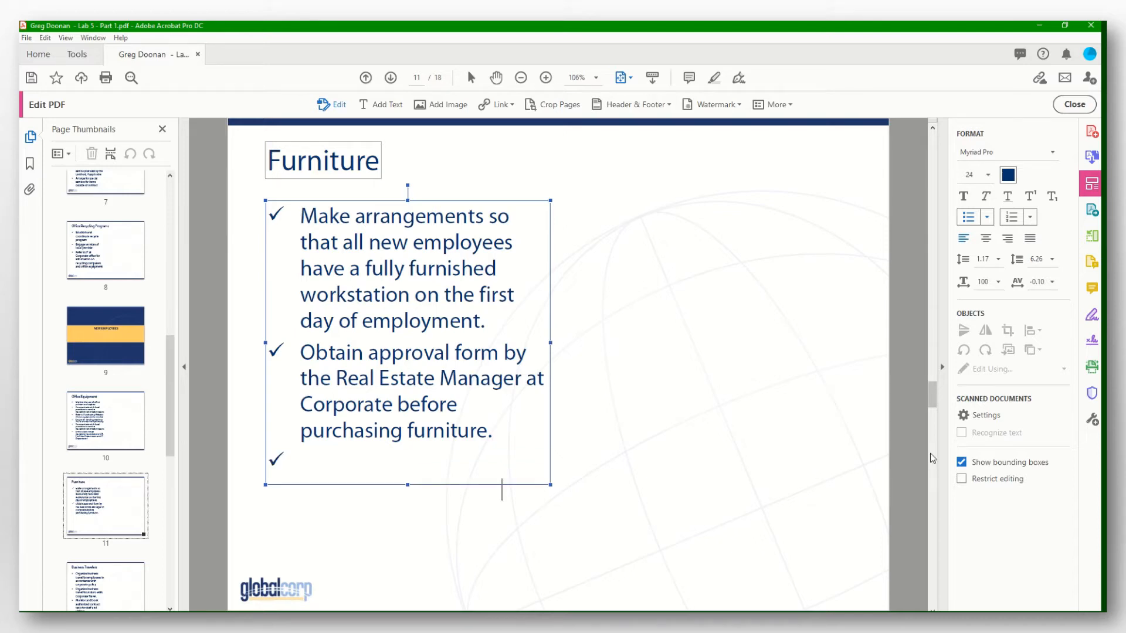
{"action": "type", "text": "Evaluate ergonomic needs and identify solutions."}
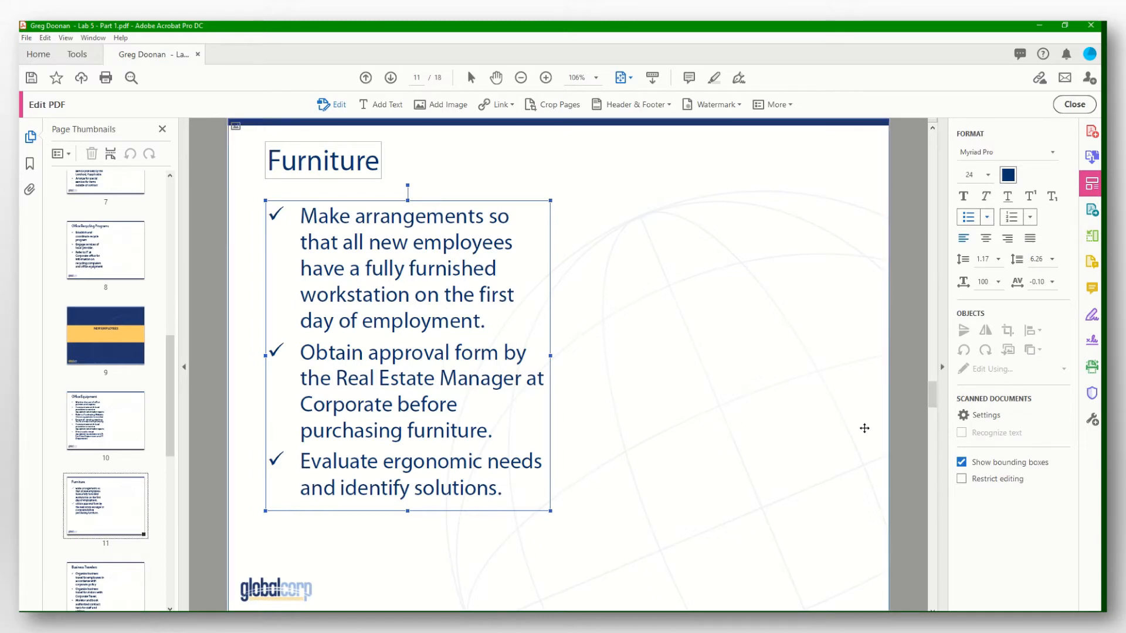
{"action": "left_click", "coordinate": [31, 79]}
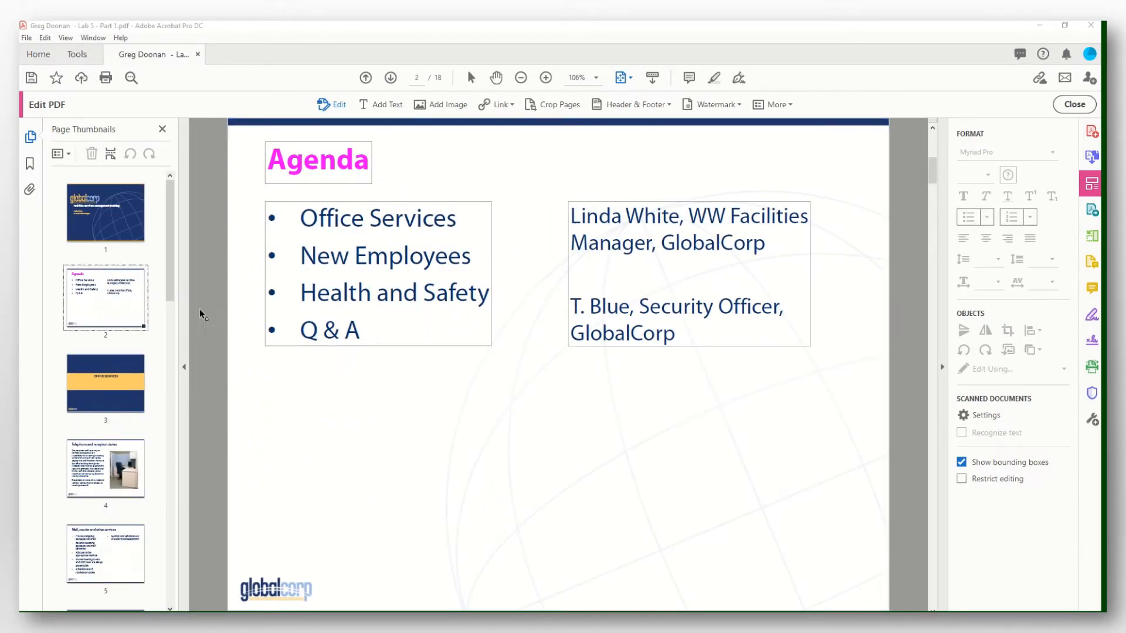
Move the "Thank you!" text box on page 18 to the upper left of the blue band and deselect it
{"action": "left_click_drag", "start_coordinate": [166, 283], "coordinate": [159, 590]}
{"action": "left_click", "coordinate": [115, 579]}
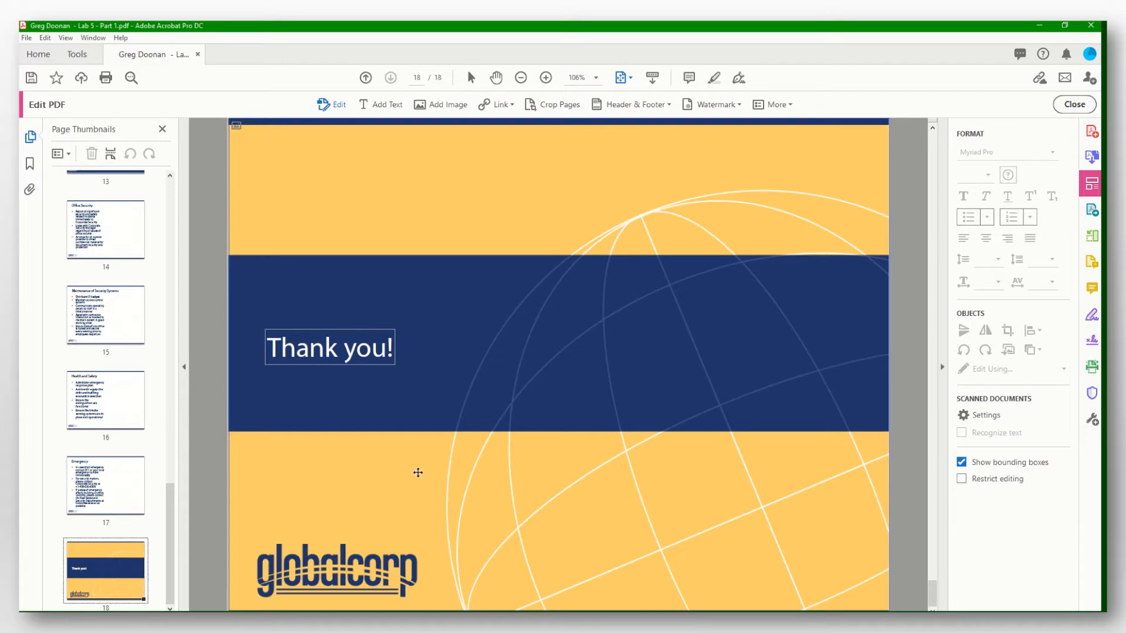
{"action": "left_click", "coordinate": [338, 345]}
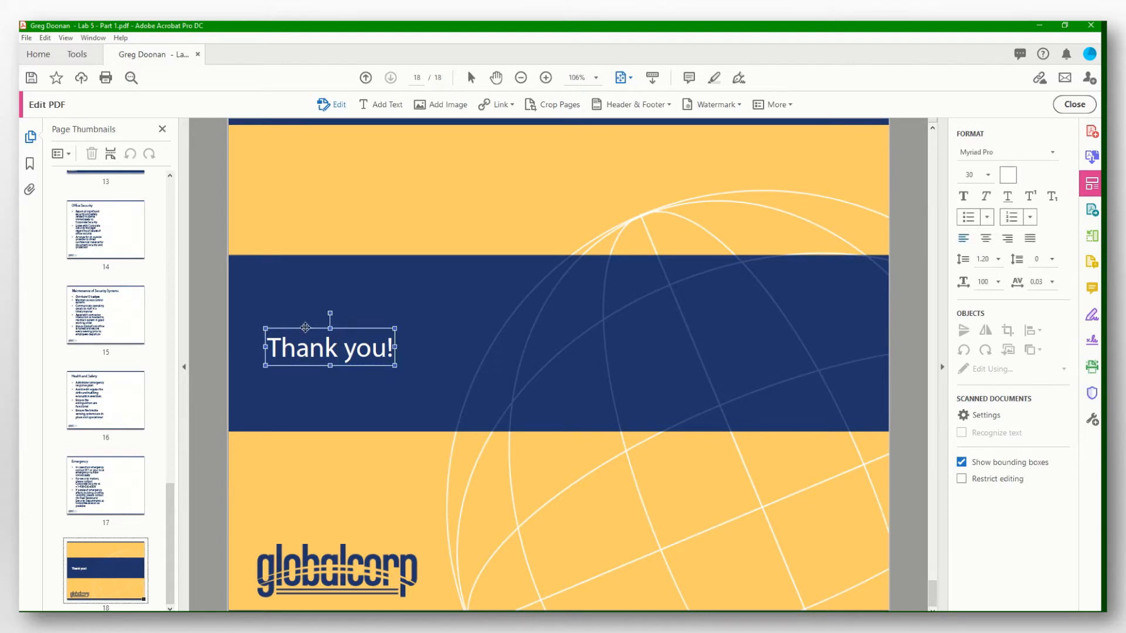
{"action": "left_click", "coordinate": [341, 329]}
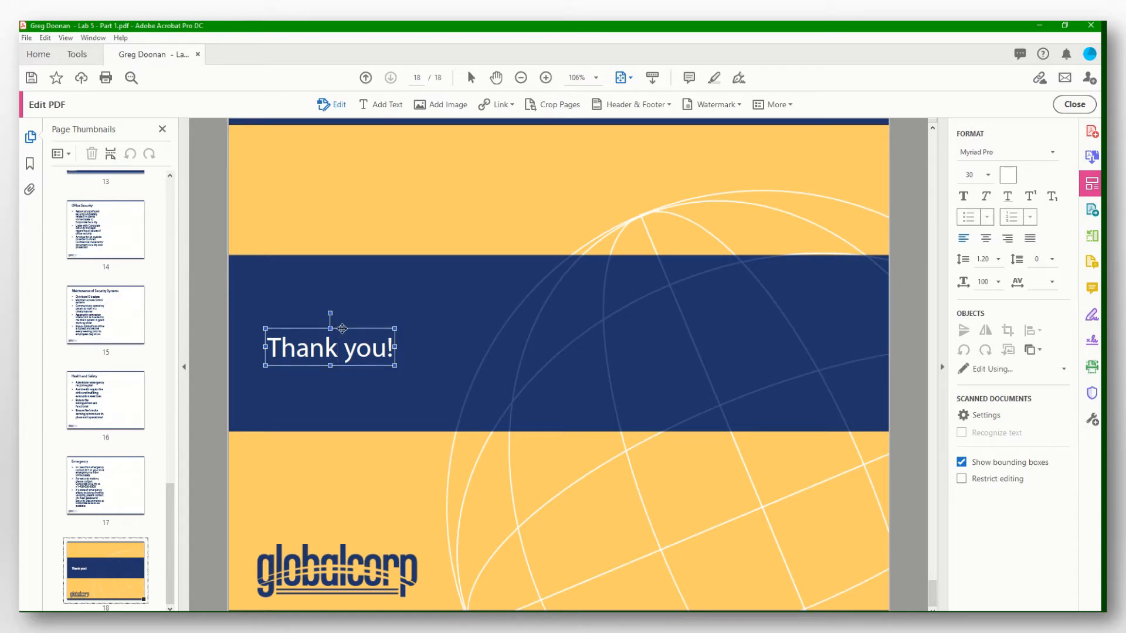
{"action": "left_click_drag", "start_coordinate": [342, 329], "coordinate": [321, 268]}
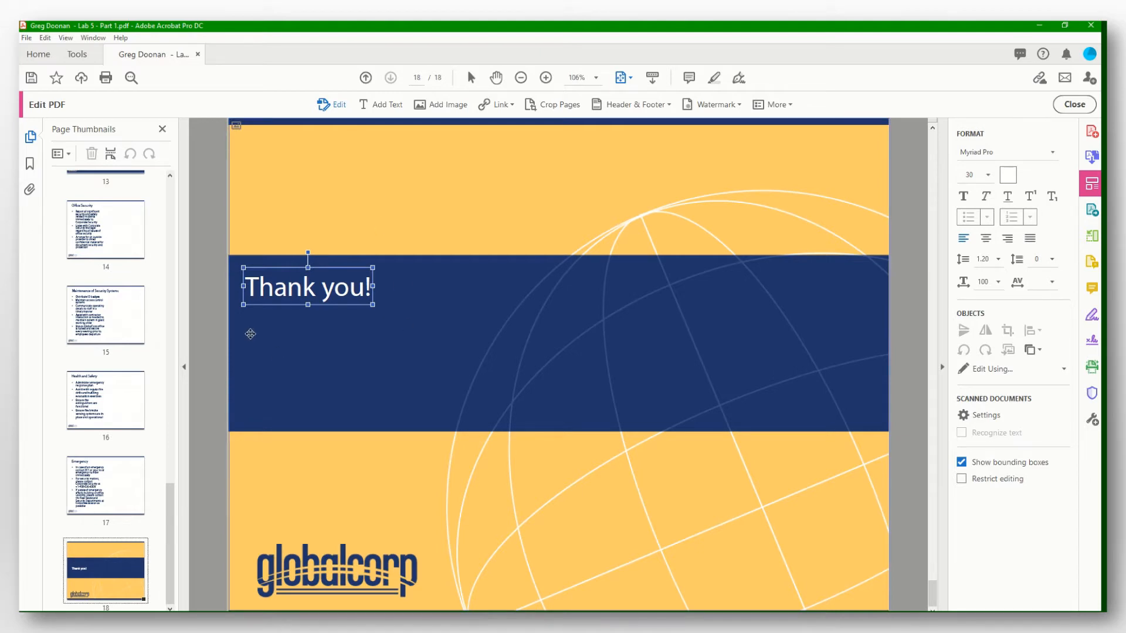
{"action": "left_click", "coordinate": [280, 347]}
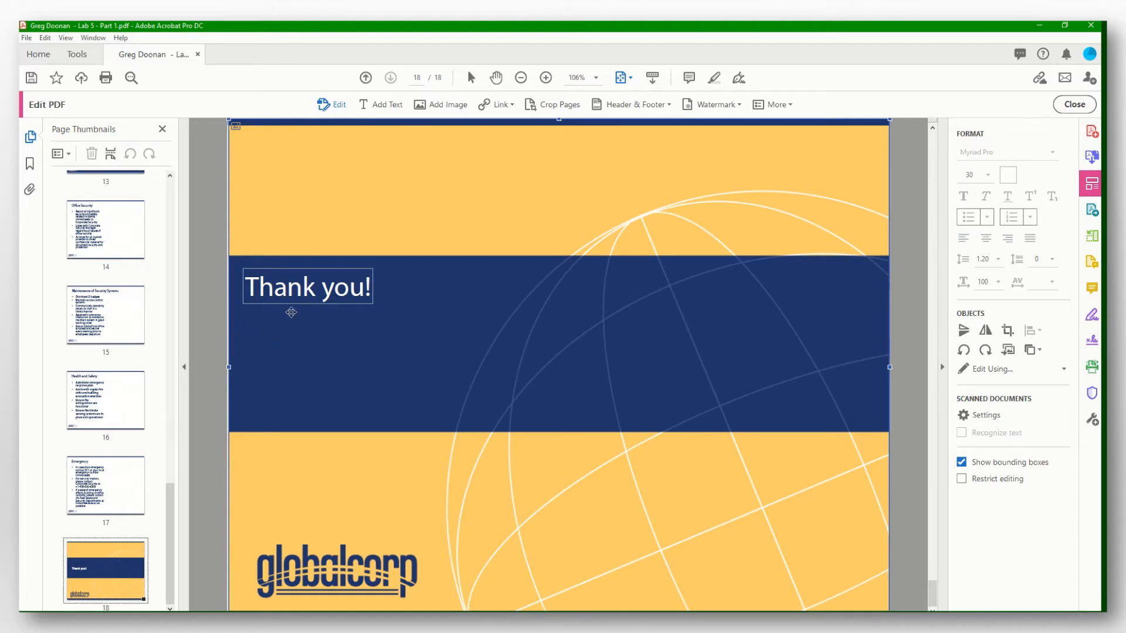
Add the text "We look forward to working with you!" in white 22-point Myriad Pro just below "Thank you!"
{"action": "left_click", "coordinate": [384, 105]}
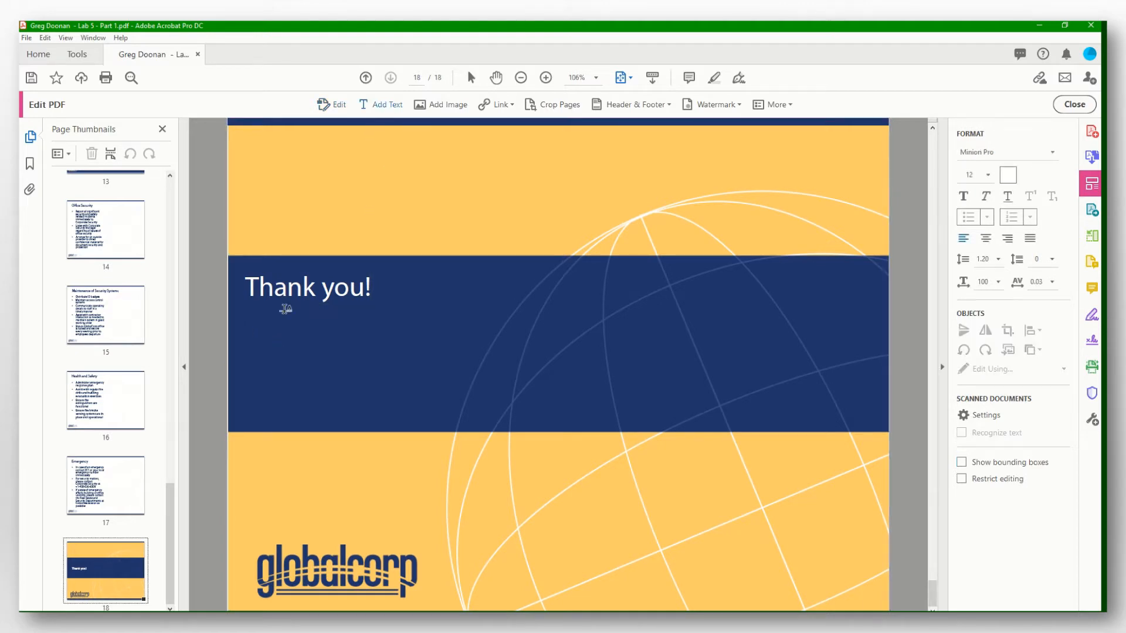
{"action": "left_click", "coordinate": [252, 327]}
{"action": "key", "text": "ctrl+v"}
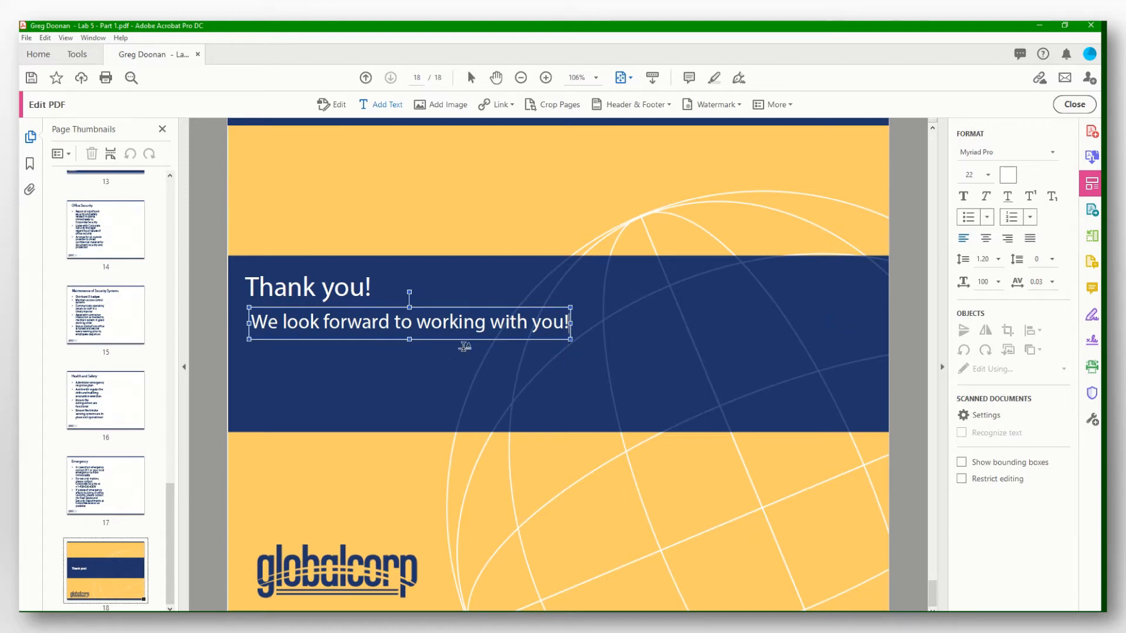
Try font size 36 on the "We look forward to working with you!" text and set it back to 22
{"action": "left_click_drag", "start_coordinate": [569, 323], "coordinate": [242, 314]}
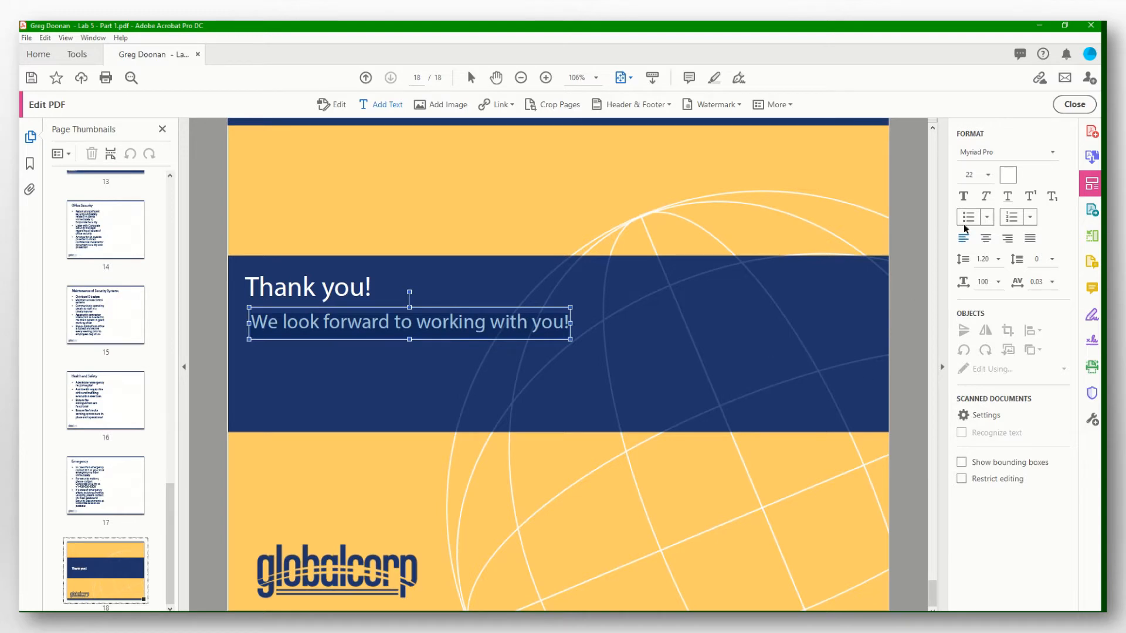
{"action": "left_click", "coordinate": [989, 178]}
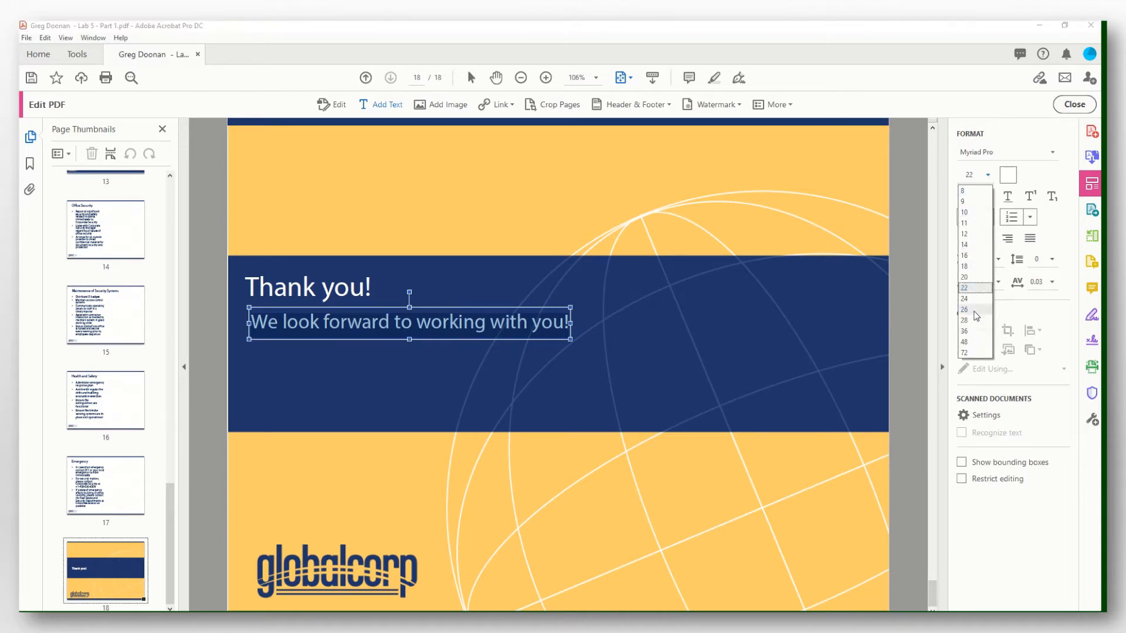
{"action": "left_click", "coordinate": [965, 331]}
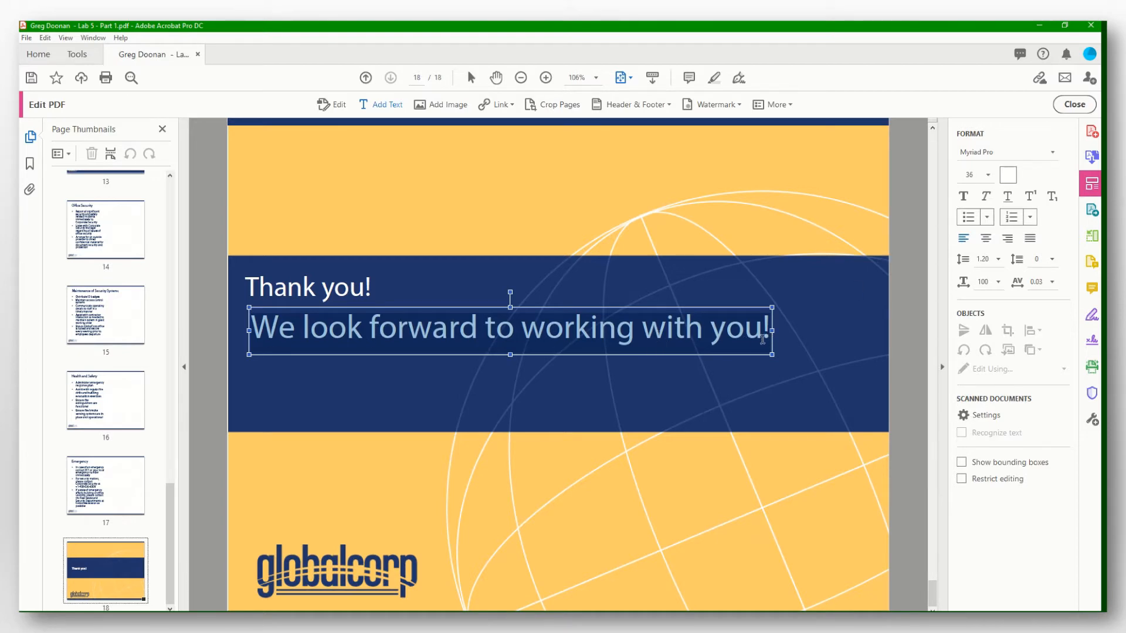
{"action": "left_click", "coordinate": [632, 332]}
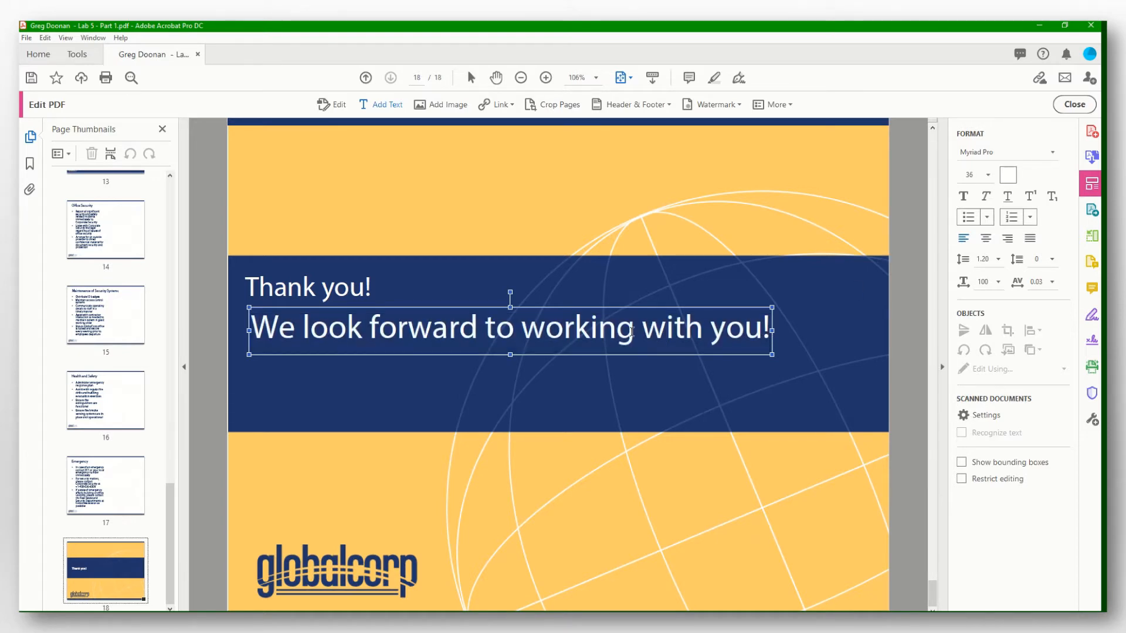
{"action": "left_click", "coordinate": [538, 307]}
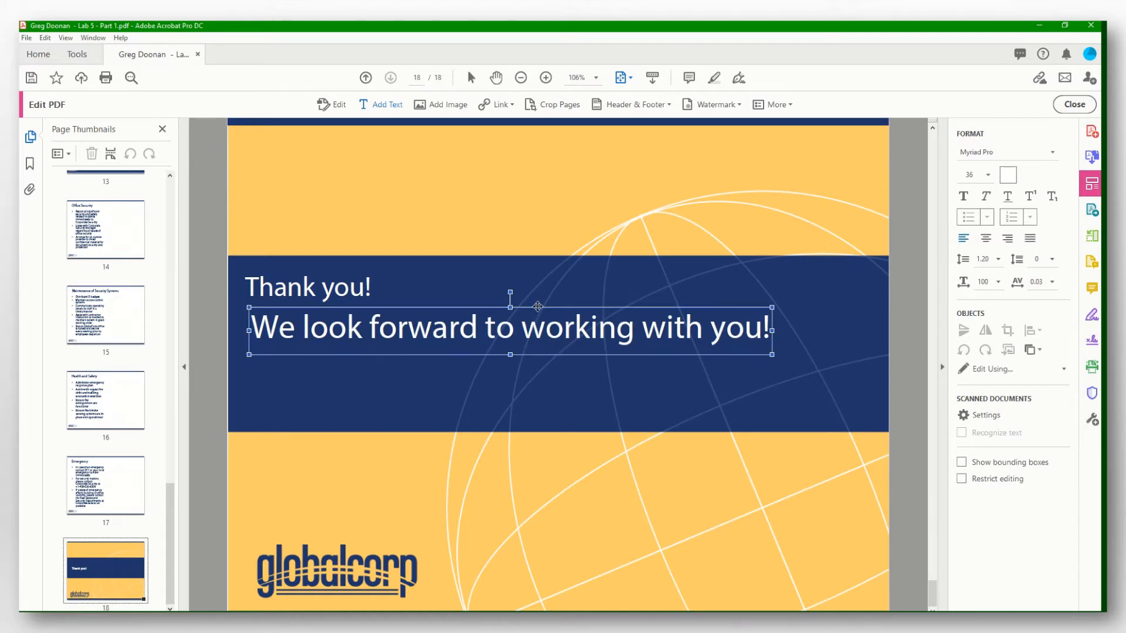
{"action": "left_click", "coordinate": [988, 175]}
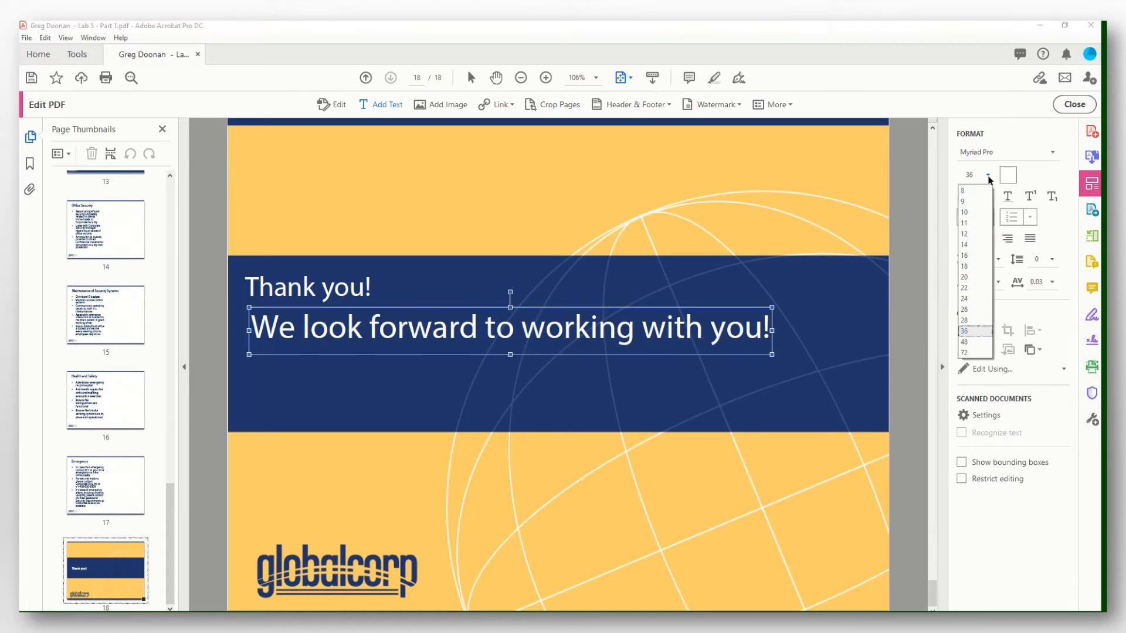
{"action": "left_click", "coordinate": [968, 288]}
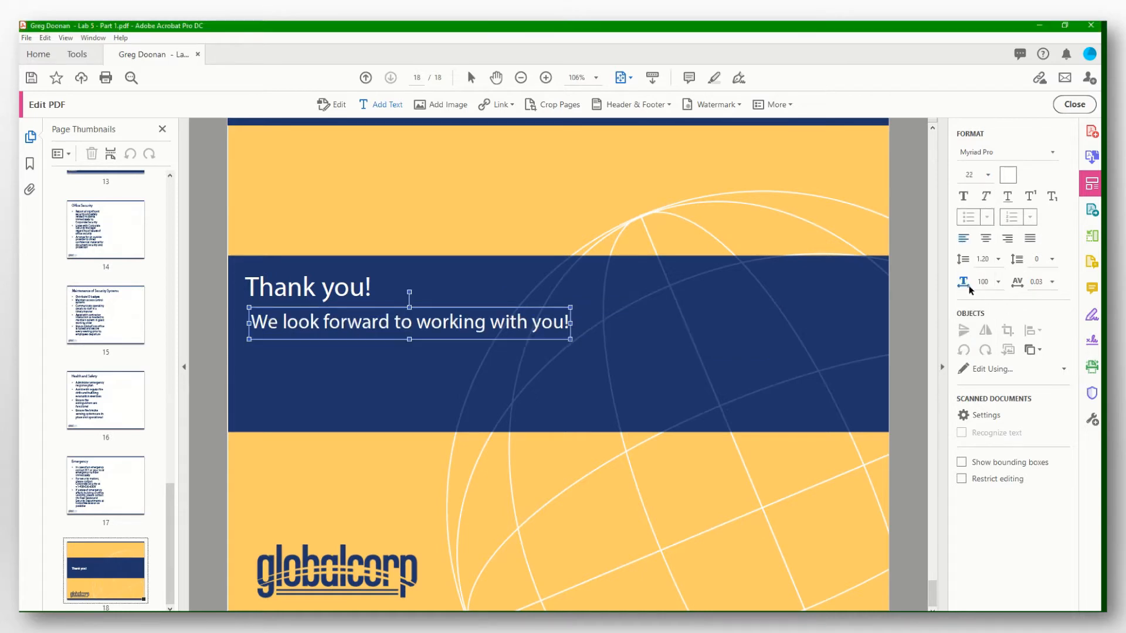
{"action": "left_click", "coordinate": [987, 176]}
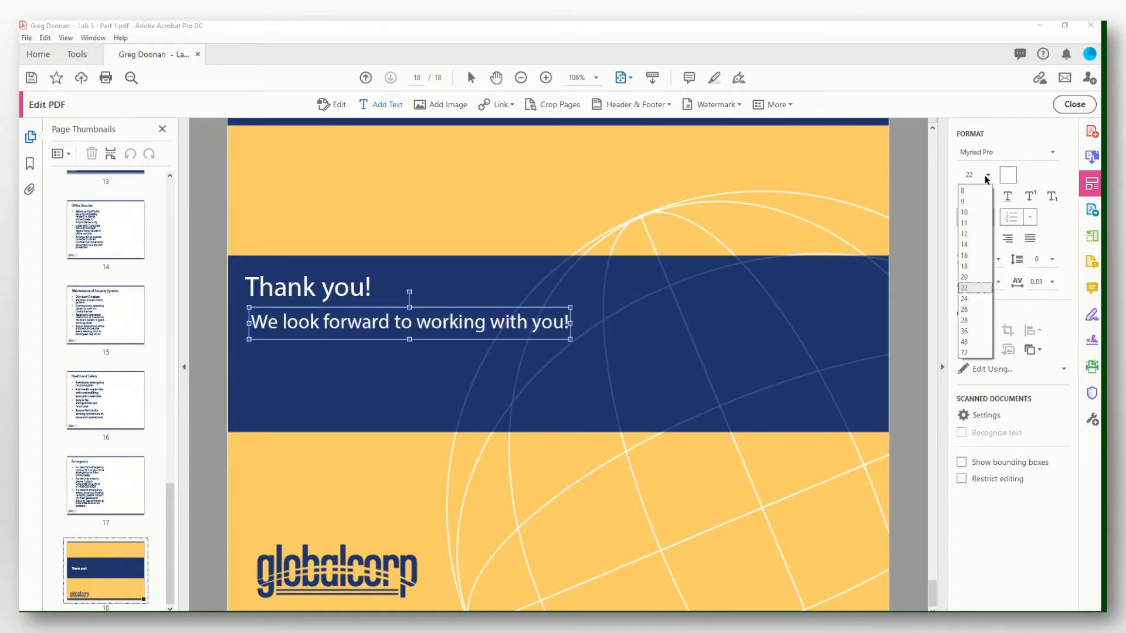
{"action": "left_click", "coordinate": [968, 331]}
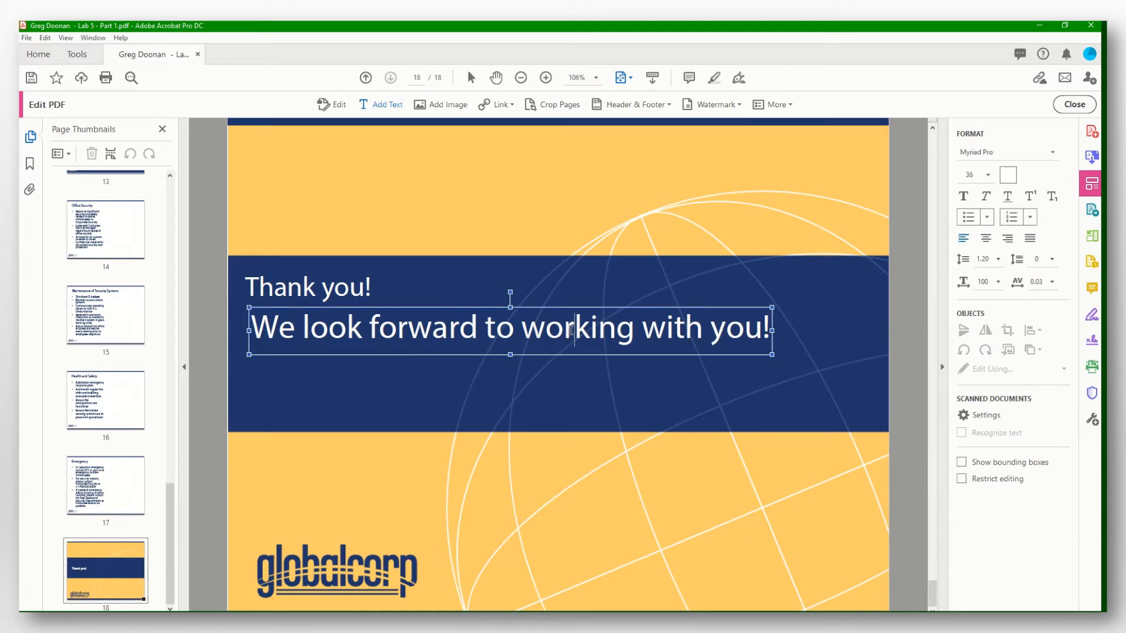
{"action": "triple_click", "coordinate": [472, 327]}
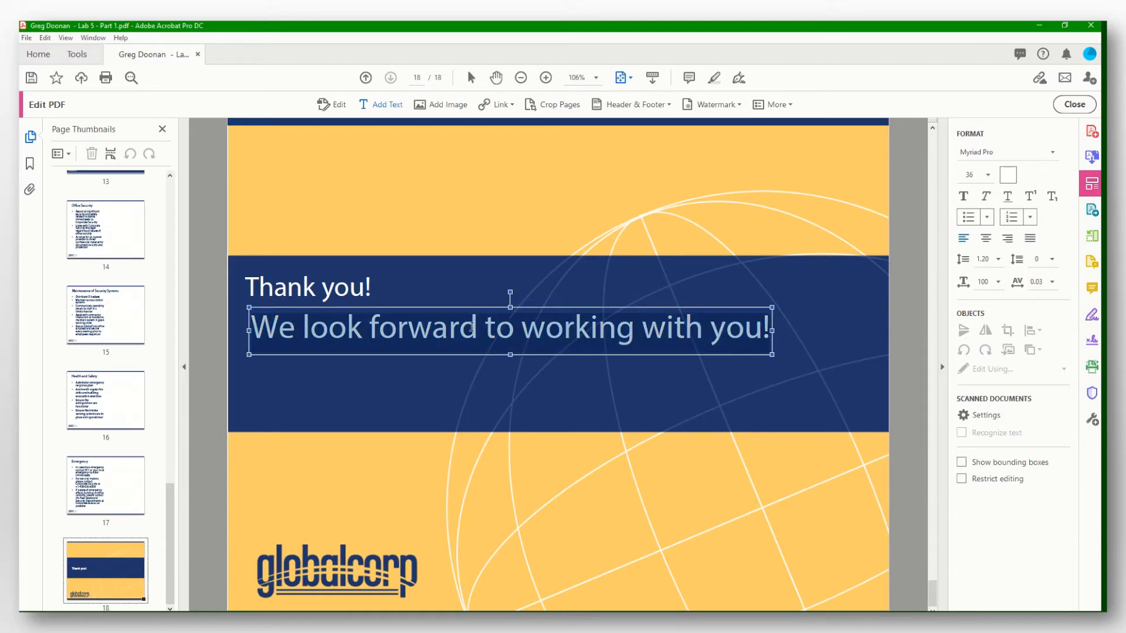
{"action": "left_click", "coordinate": [988, 176]}
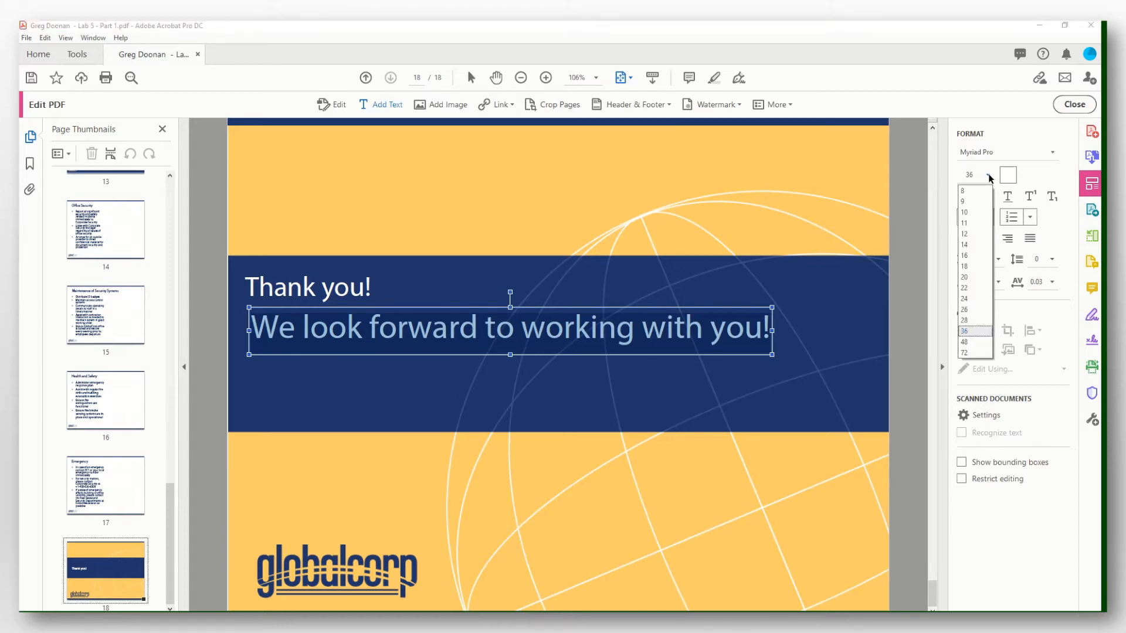
{"action": "left_click", "coordinate": [965, 291]}
Deselect the added closing line and save the document
{"action": "left_click", "coordinate": [476, 386]}
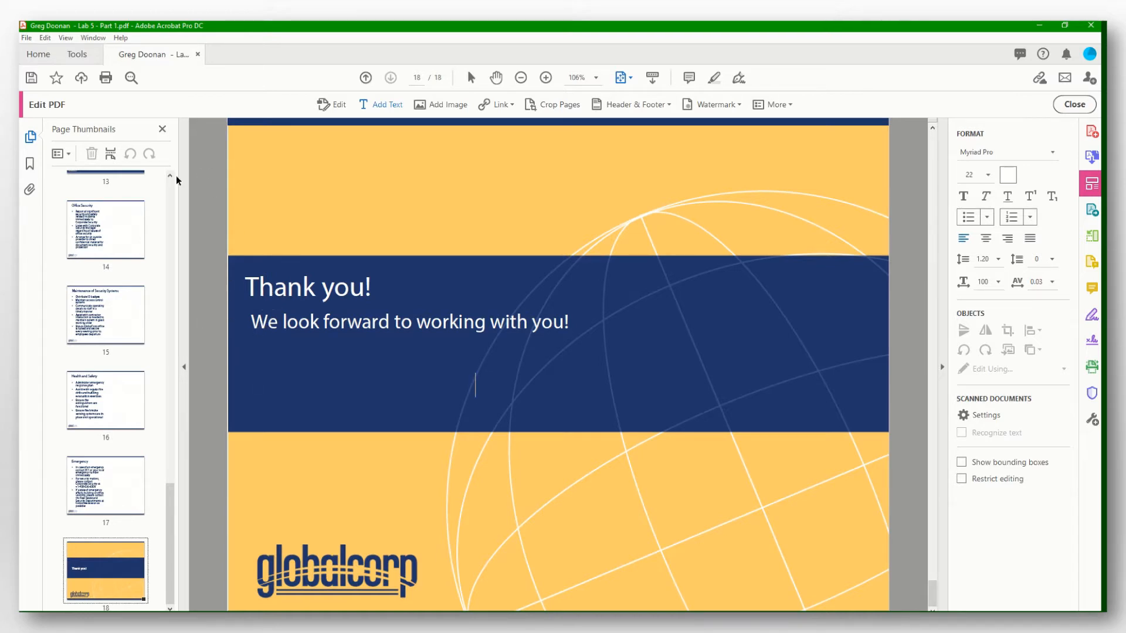
{"action": "left_click", "coordinate": [26, 76]}
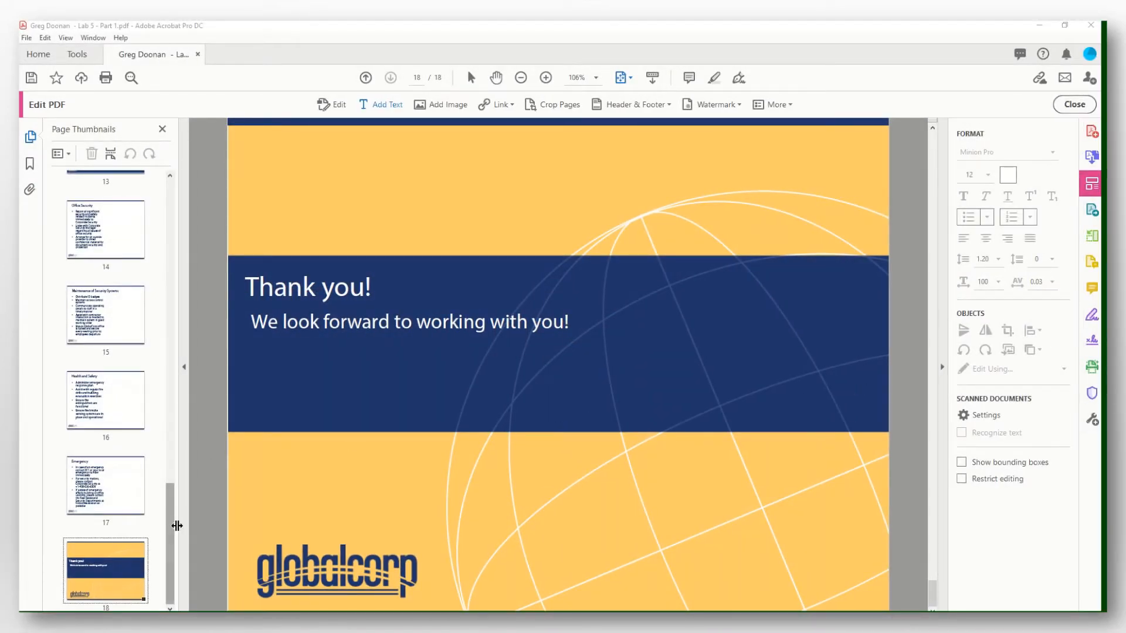
{"action": "left_click_drag", "start_coordinate": [174, 526], "coordinate": [187, 217]}
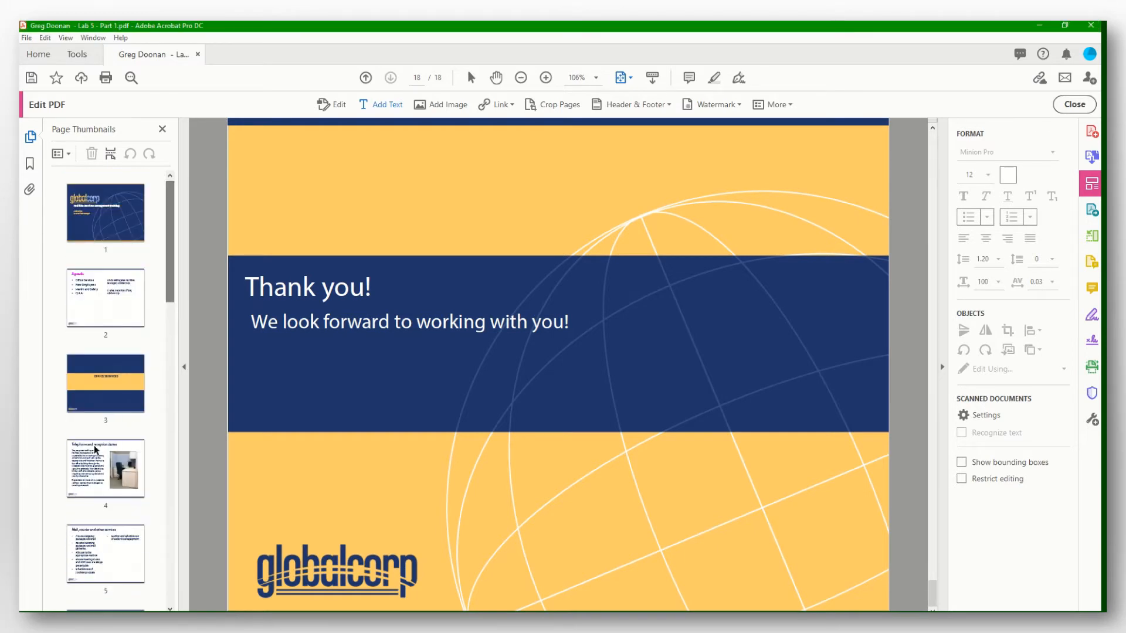
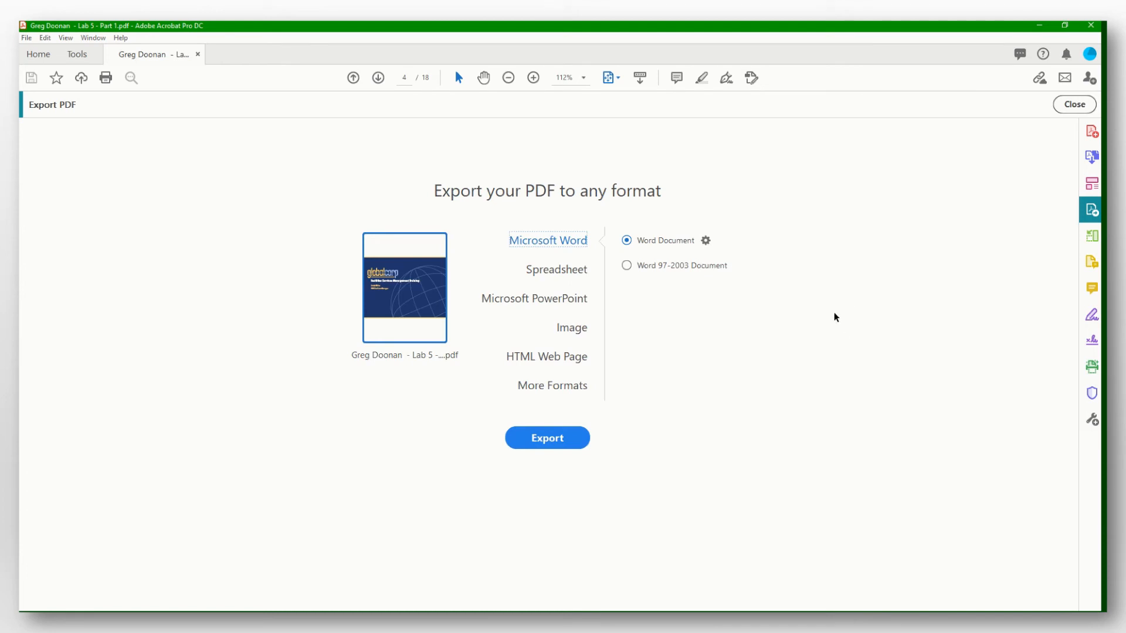
Choose Microsoft PowerPoint as the export format and review its comment and text recognition settings
{"action": "left_click", "coordinate": [532, 301]}
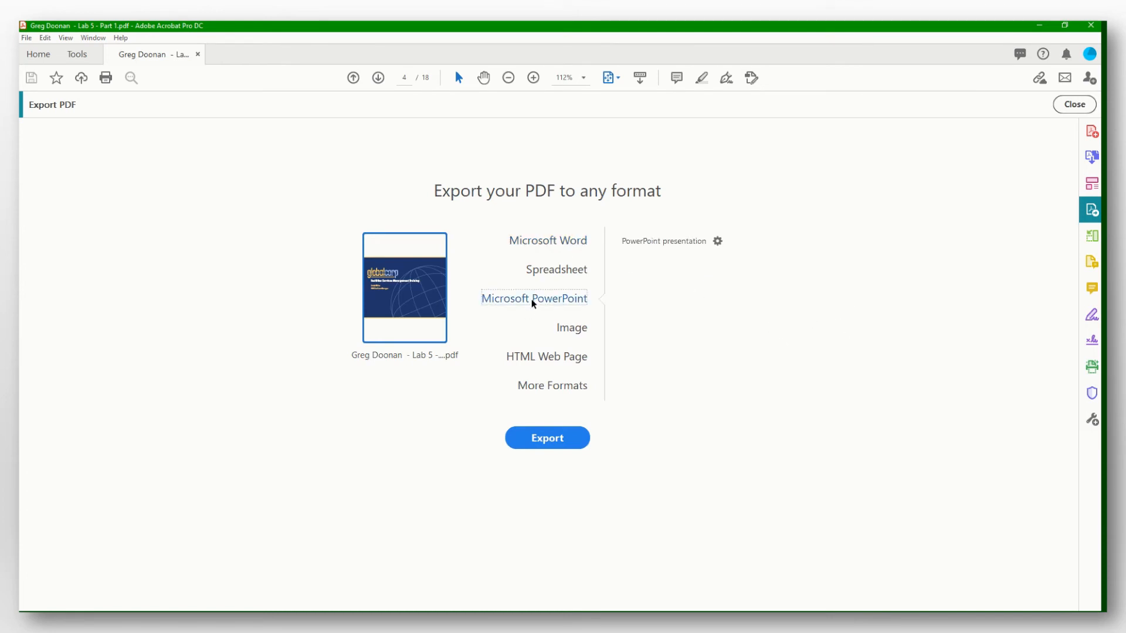
{"action": "left_click", "coordinate": [718, 241]}
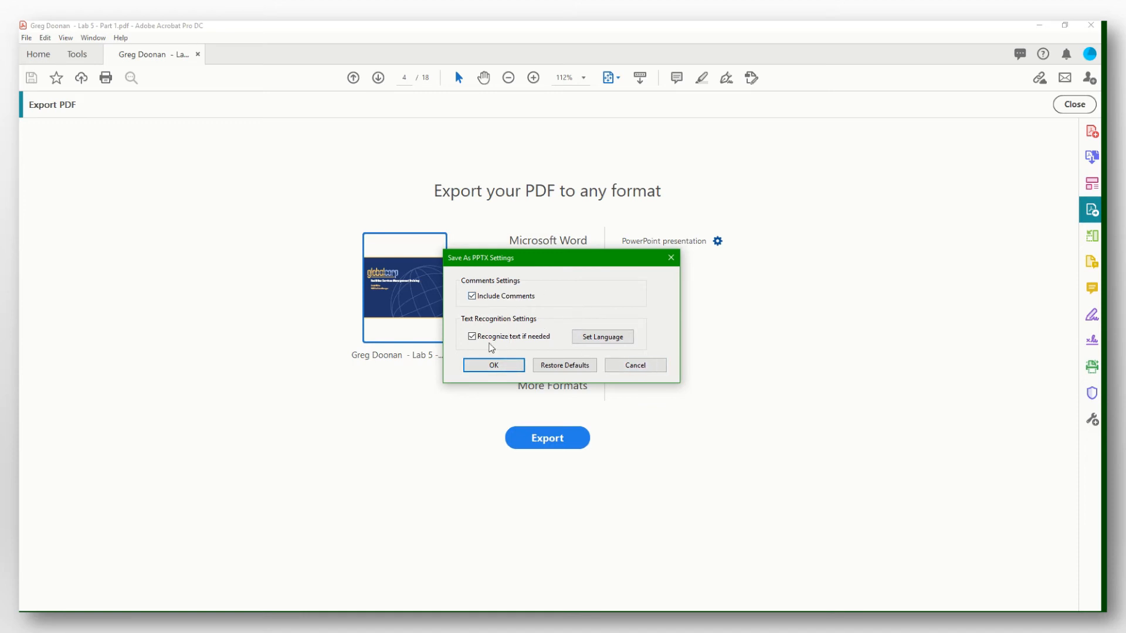
{"action": "left_click", "coordinate": [639, 364]}
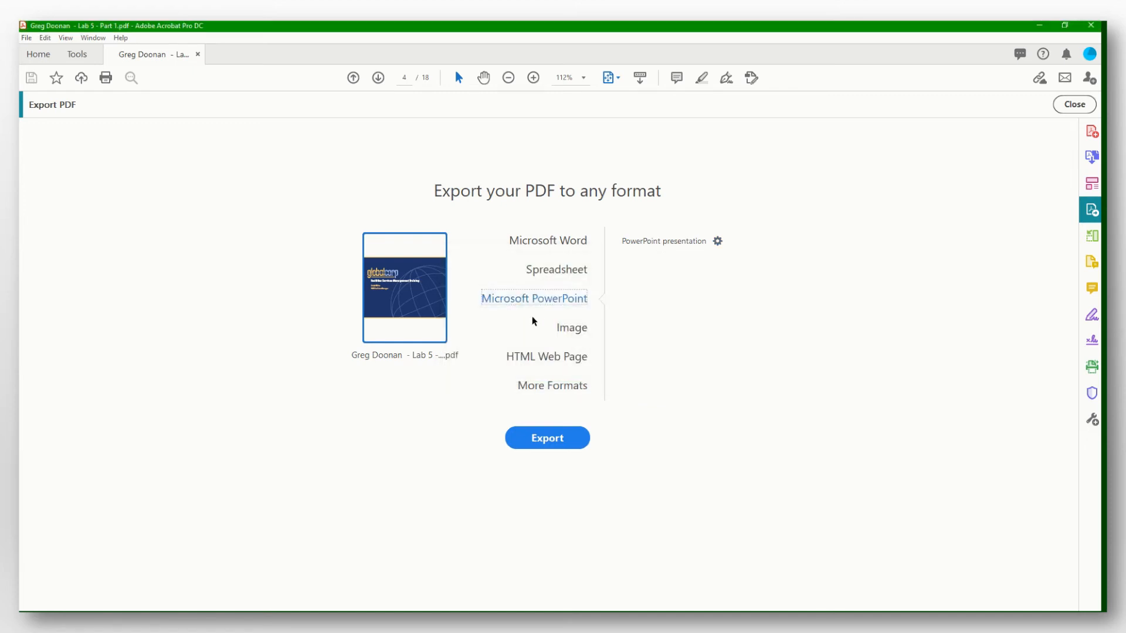
Export the PDF as a PowerPoint presentation to the Downloads folder, changing the end of the file name to "Part 4"
{"action": "left_click", "coordinate": [567, 446]}
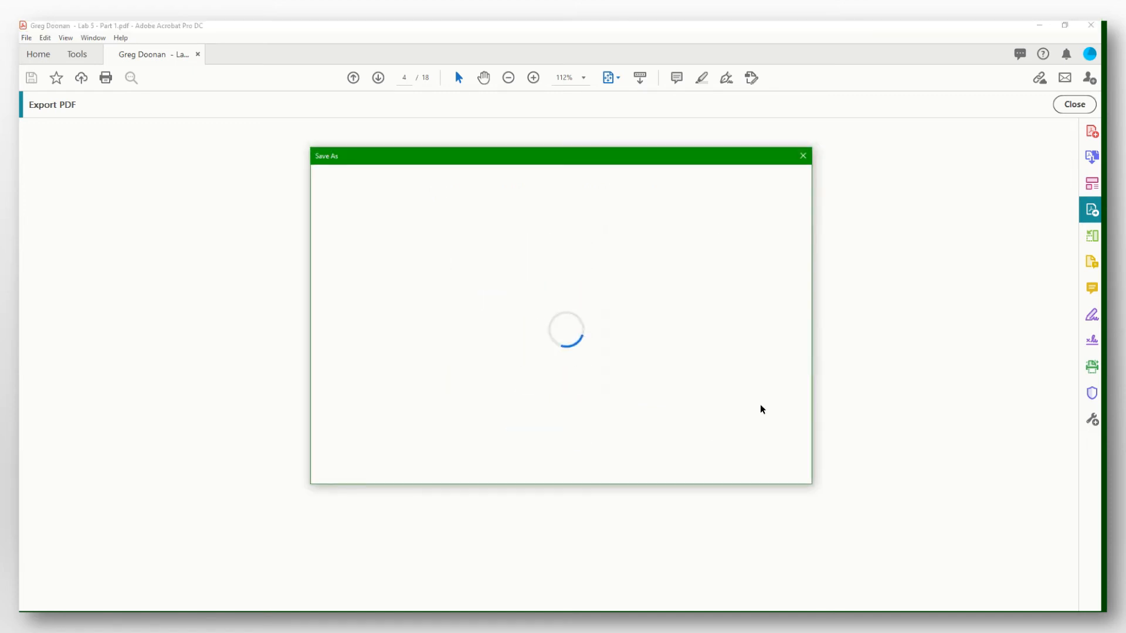
{"action": "left_click", "coordinate": [549, 342]}
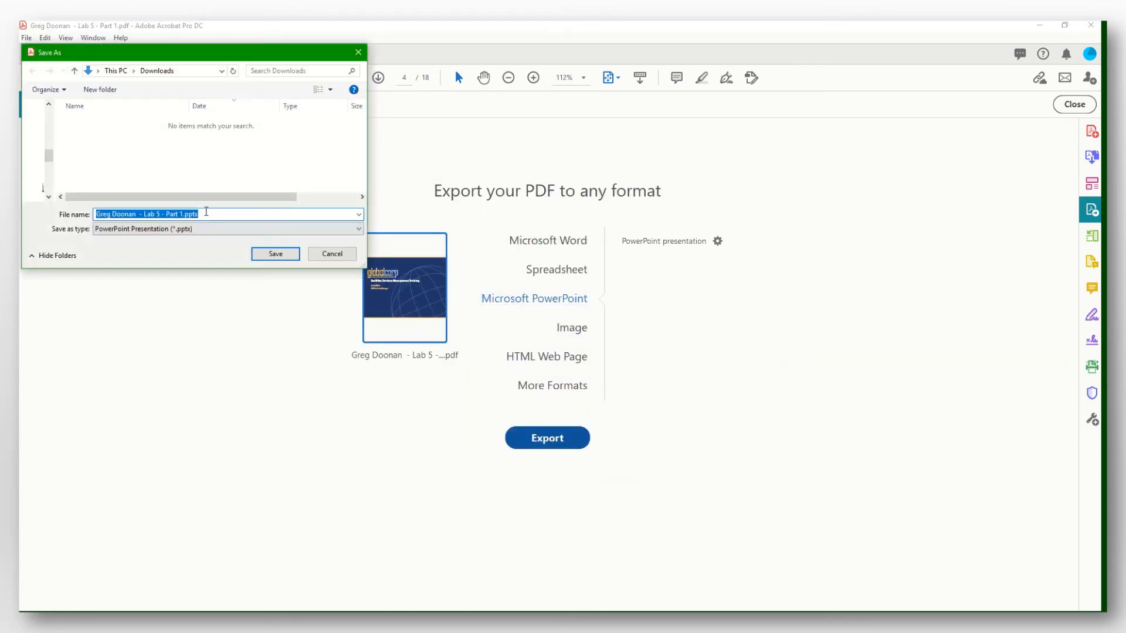
{"action": "key", "text": "End"}
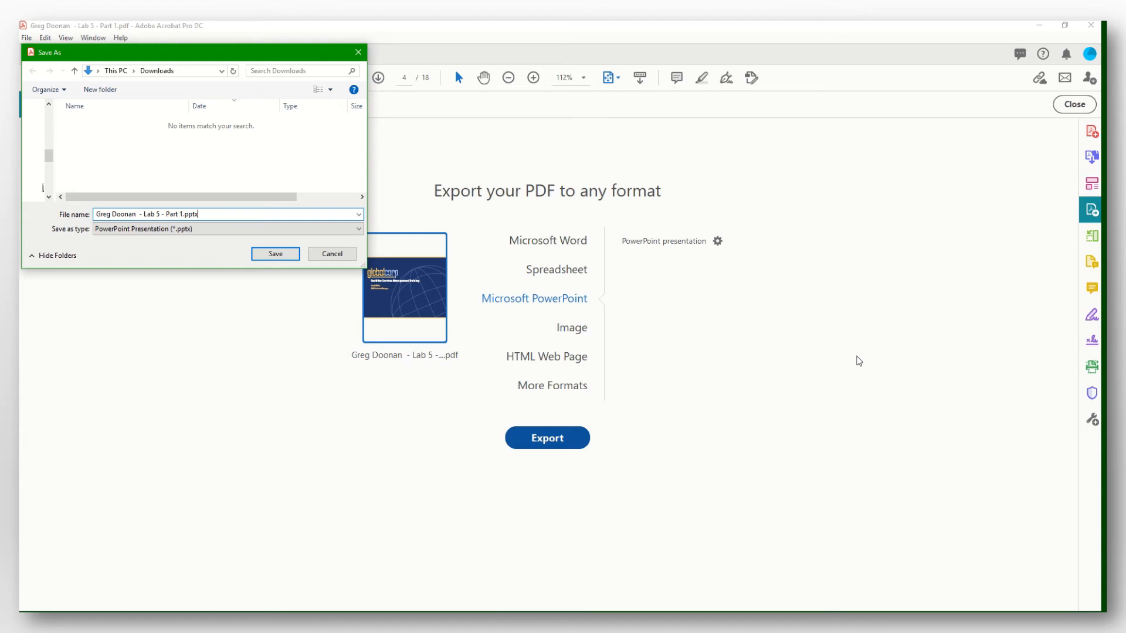
{"action": "key", "text": "BackSpace"}
{"action": "key", "text": "BackSpace"}
{"action": "key", "text": "BackSpace"}
{"action": "key", "text": "BackSpace"}
{"action": "key", "text": "BackSpace"}
{"action": "key", "text": "BackSpace"}
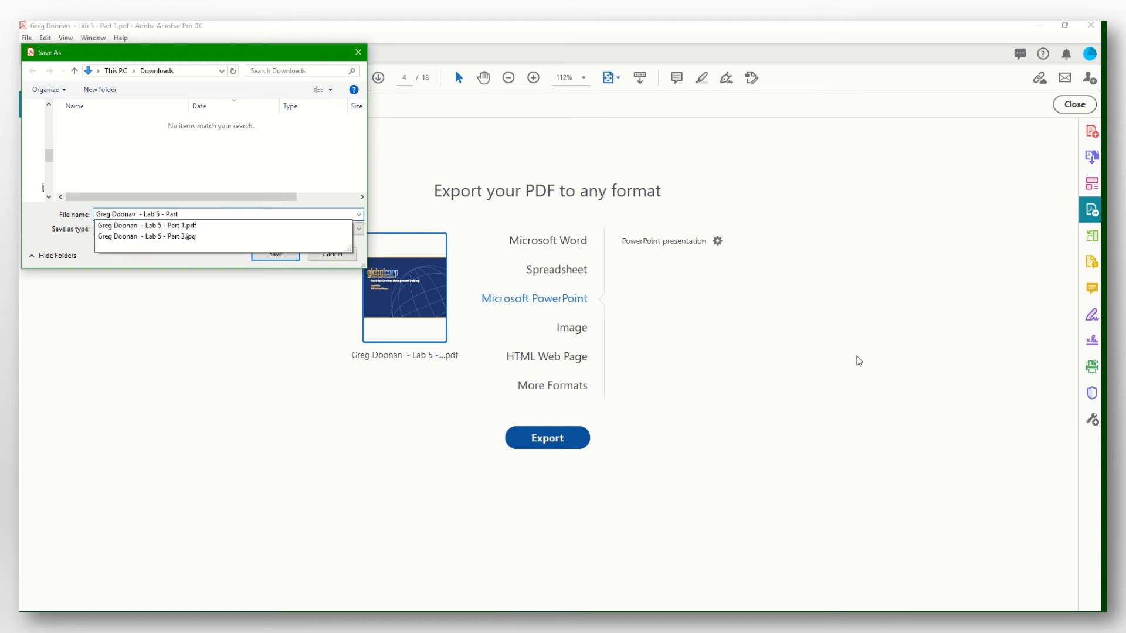
{"action": "type", "text": "4"}
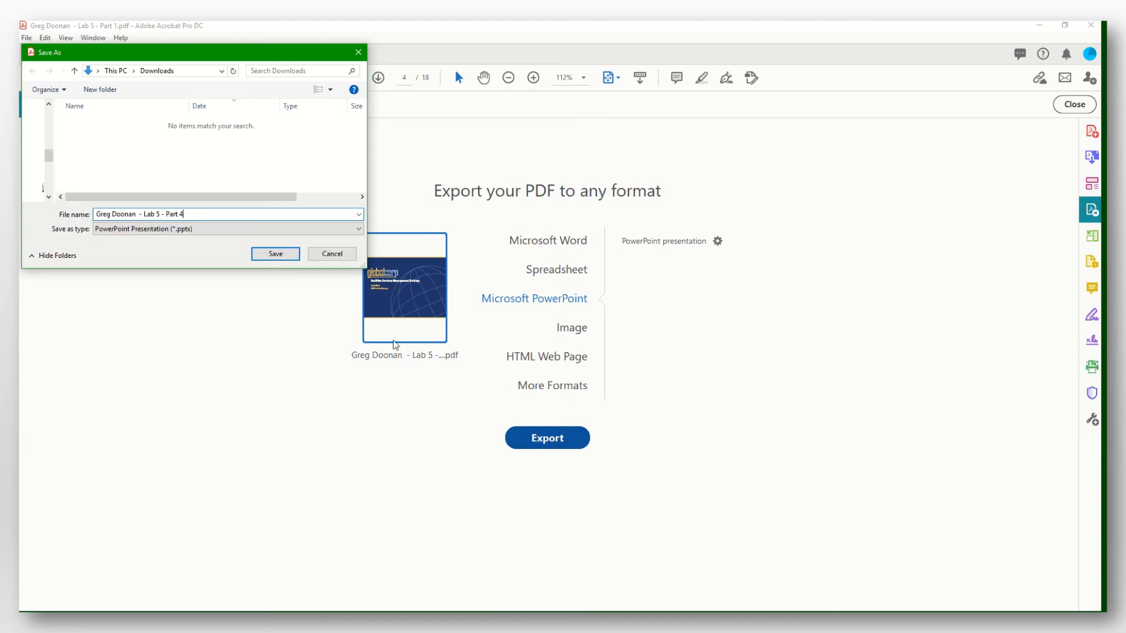
{"action": "left_click", "coordinate": [276, 254]}
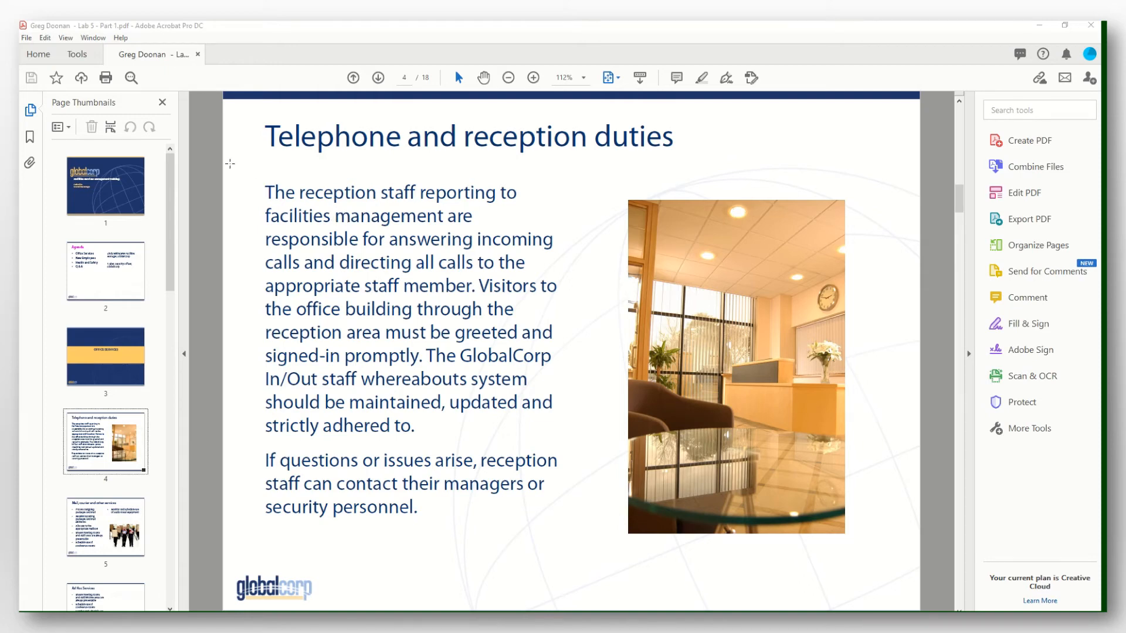
Save and close the Lab 5 - Part 1 PDF and open Statement_of_Work.pdf from the Downloads folder
{"action": "left_click", "coordinate": [32, 79]}
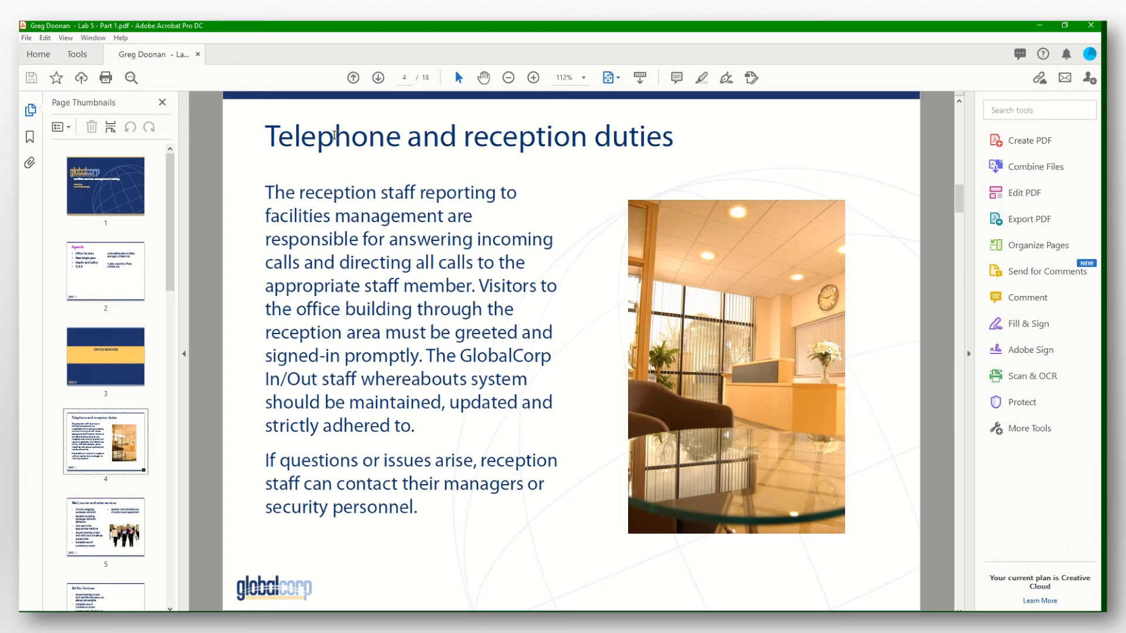
{"action": "left_click", "coordinate": [197, 54]}
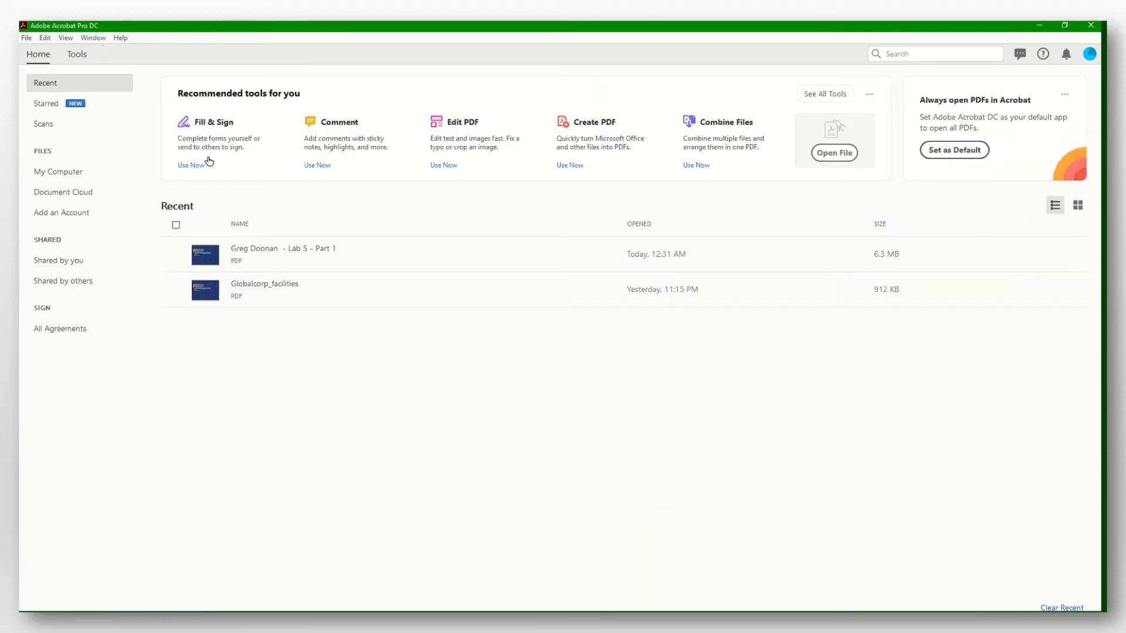
{"action": "left_click", "coordinate": [836, 154]}
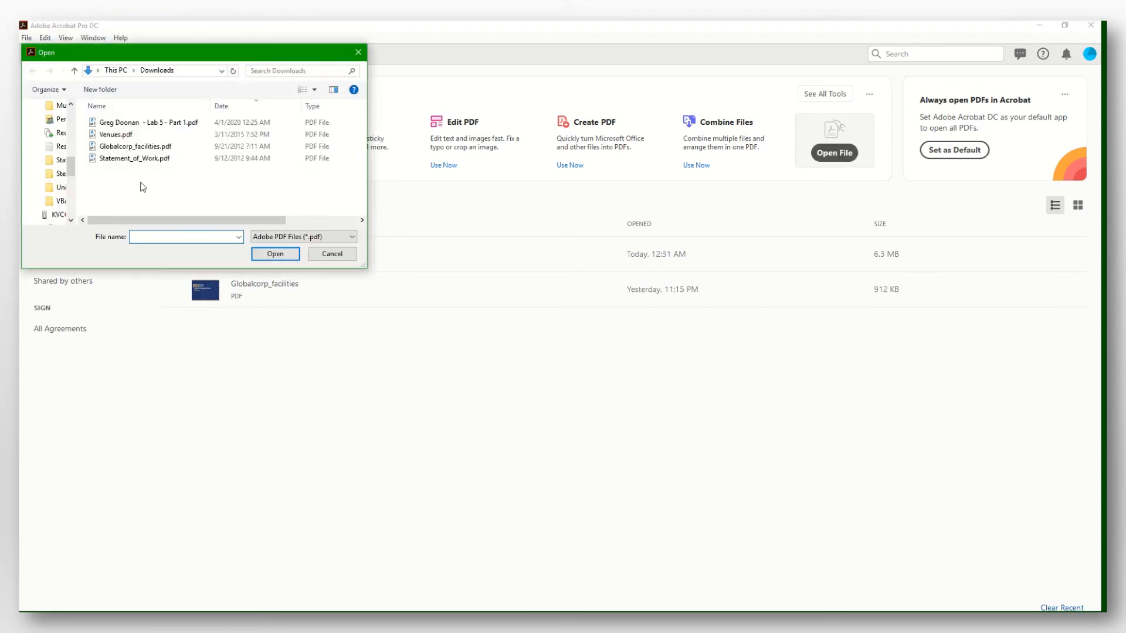
{"action": "double_click", "coordinate": [138, 159]}
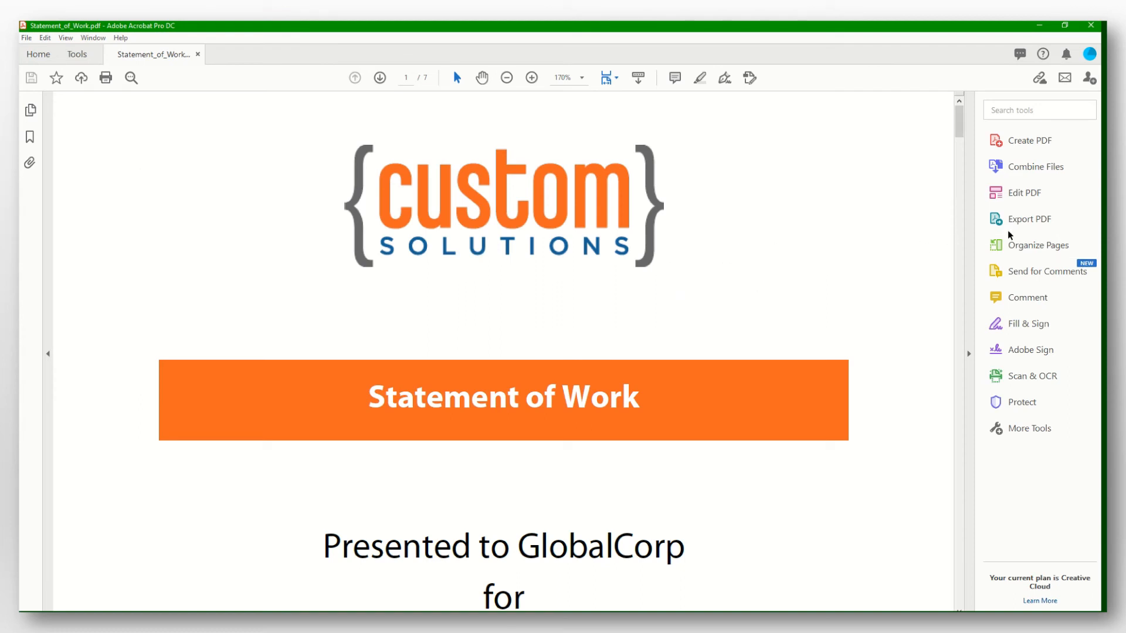
Set up an export of Statement_of_Work.pdf as a Word Document and review the DOCX layout, comment and image settings
{"action": "left_click", "coordinate": [1024, 228]}
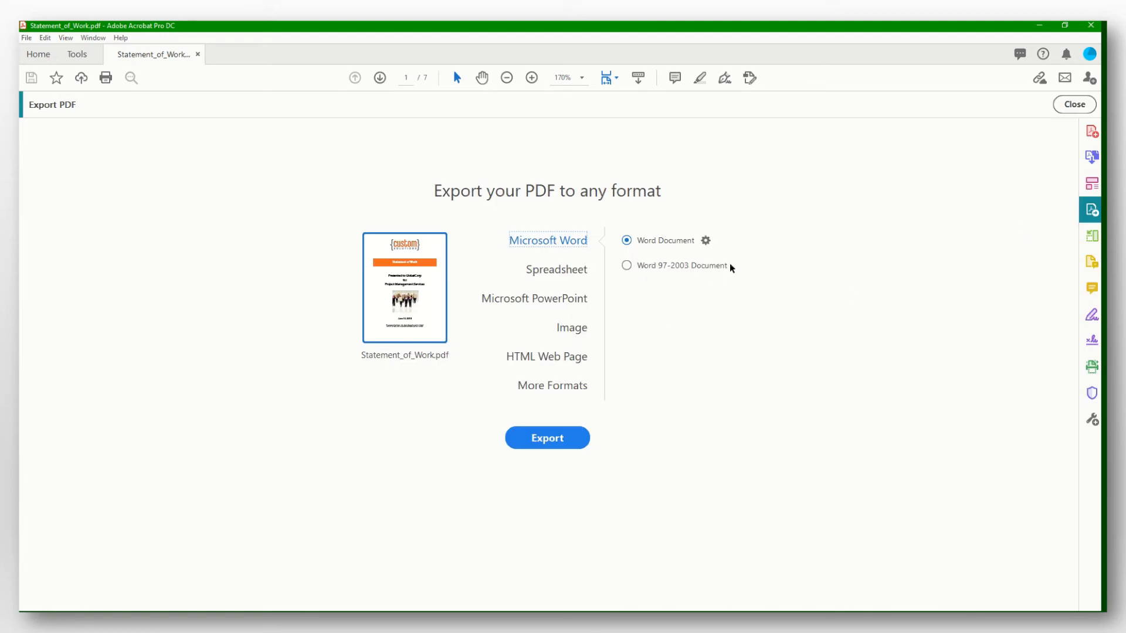
{"action": "left_click", "coordinate": [703, 240]}
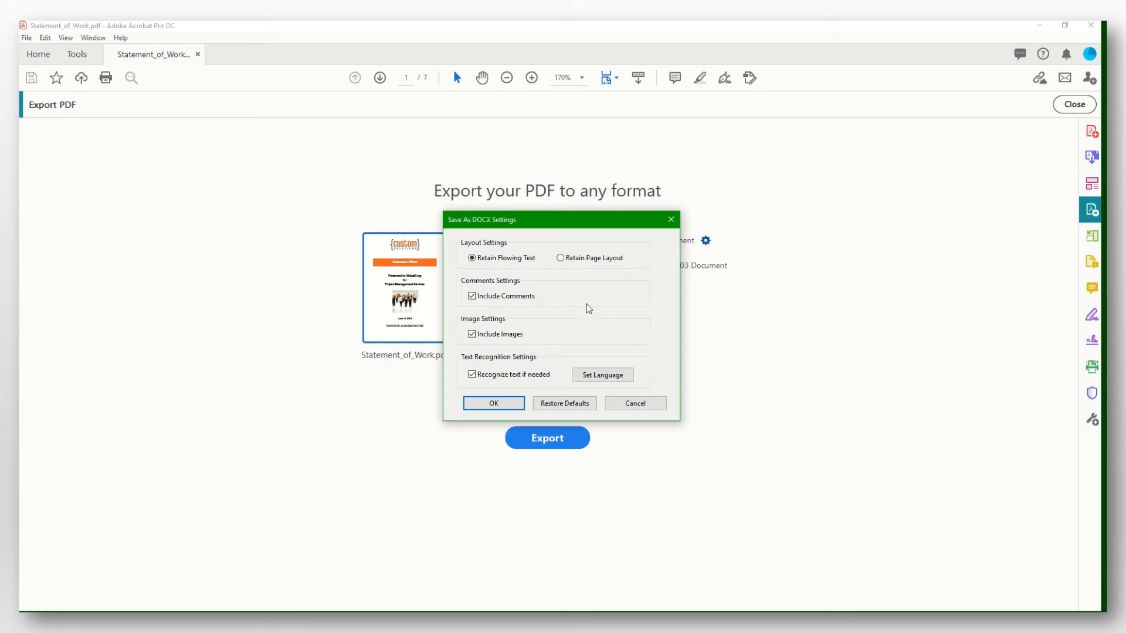
{"action": "left_click", "coordinate": [635, 404]}
Export the file as a Word document to the Downloads folder, named with the student's full name followed by "- Lab 5 - Part 5"
{"action": "left_click", "coordinate": [551, 441]}
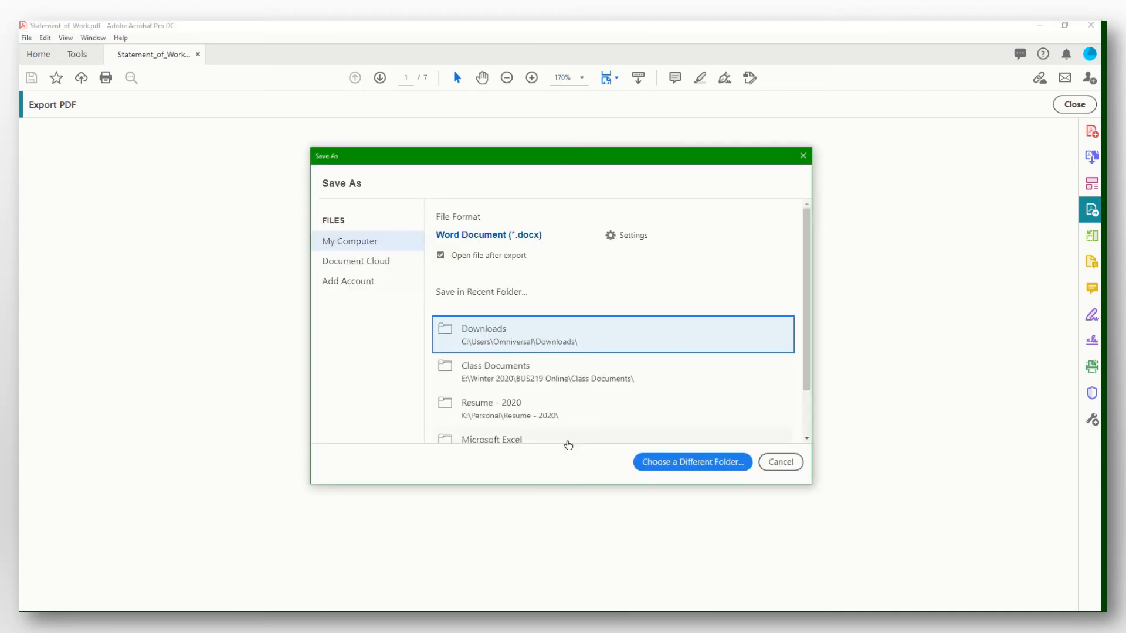
{"action": "left_click", "coordinate": [535, 342]}
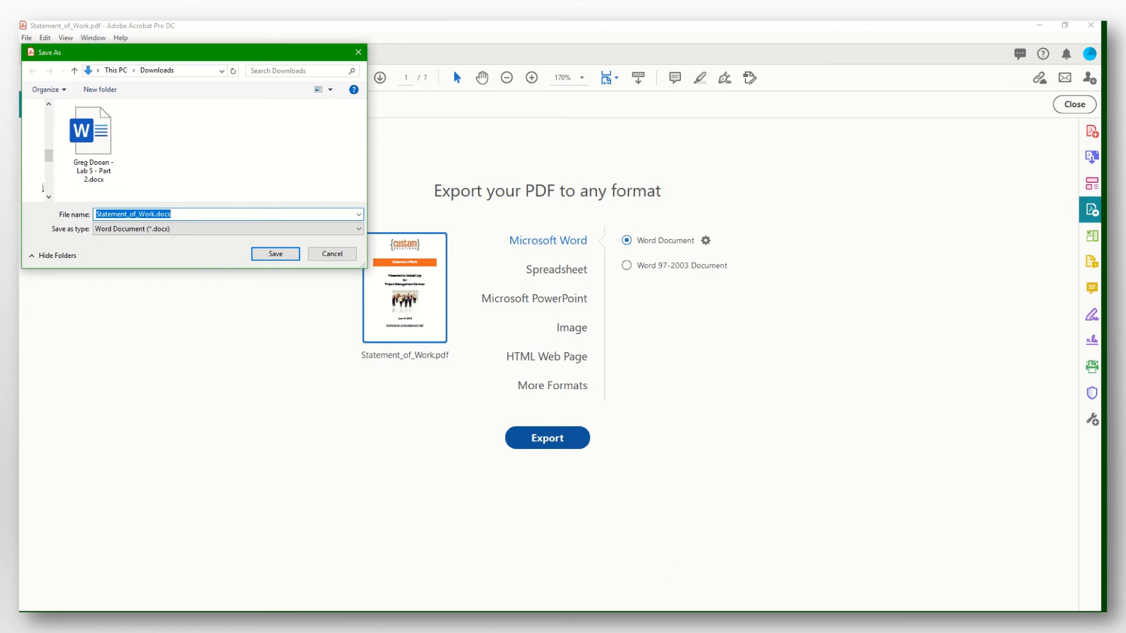
{"action": "type", "text": "Greg"}
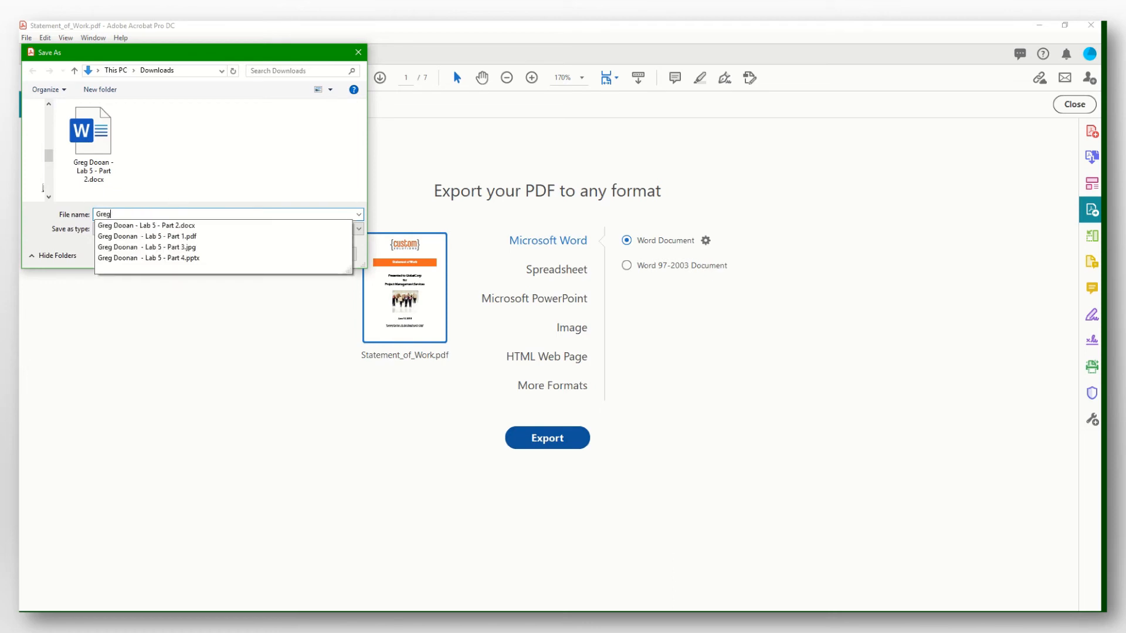
{"action": "type", "text": " Doonan"}
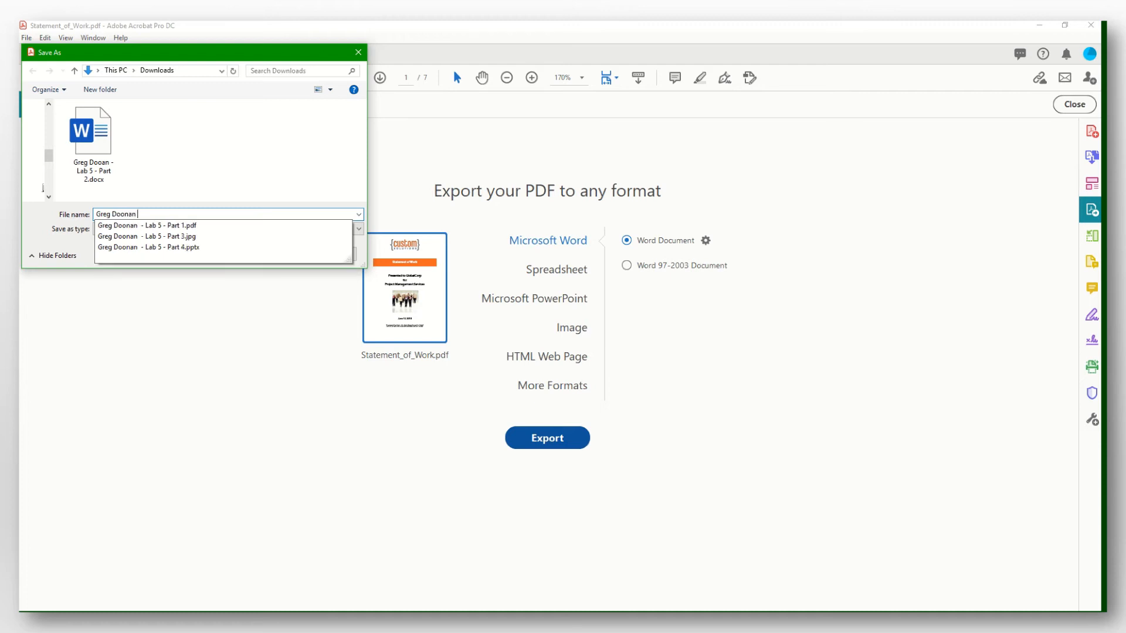
{"action": "type", "text": " - Lab 5 - Part 5"}
{"action": "left_click", "coordinate": [253, 256]}
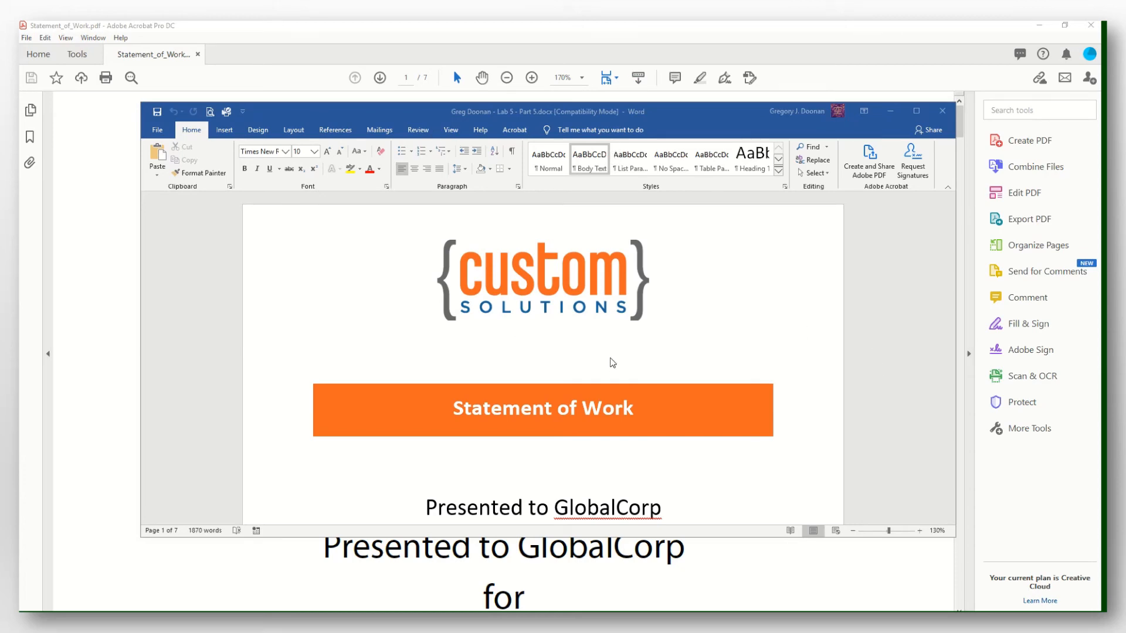
Look through the pages of the exported Statement of Work in Word and close the document
{"action": "scroll", "coordinate": [816, 324], "scroll_direction": "down", "scroll_amount": 10}
{"action": "scroll", "coordinate": [814, 329], "scroll_direction": "down", "scroll_amount": 20}
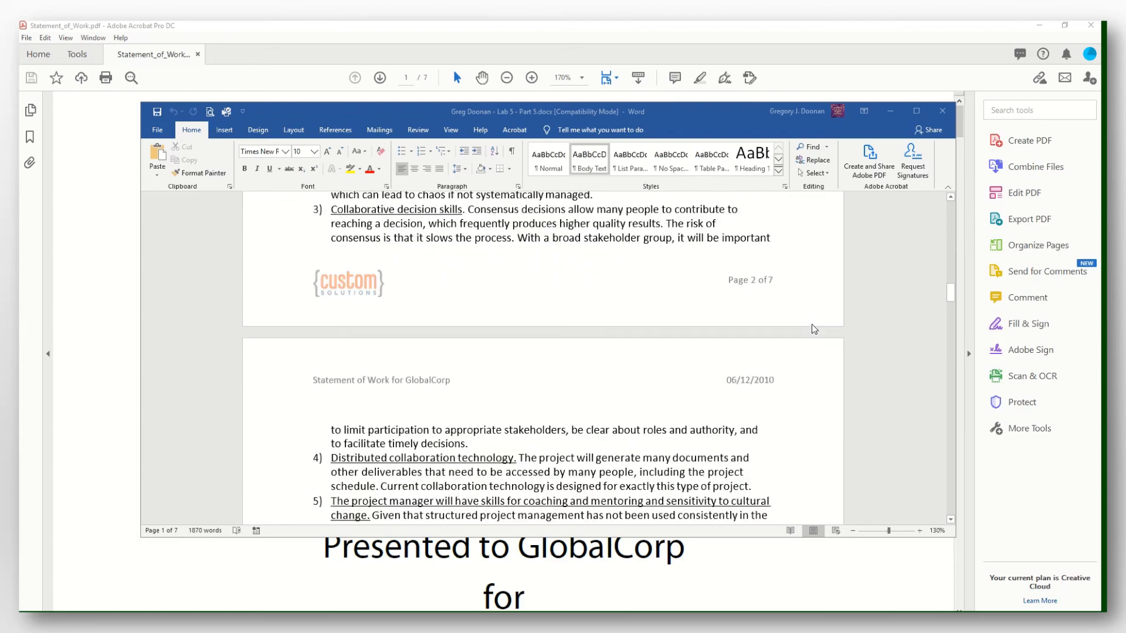
{"action": "scroll", "coordinate": [814, 329], "scroll_direction": "down", "scroll_amount": 15}
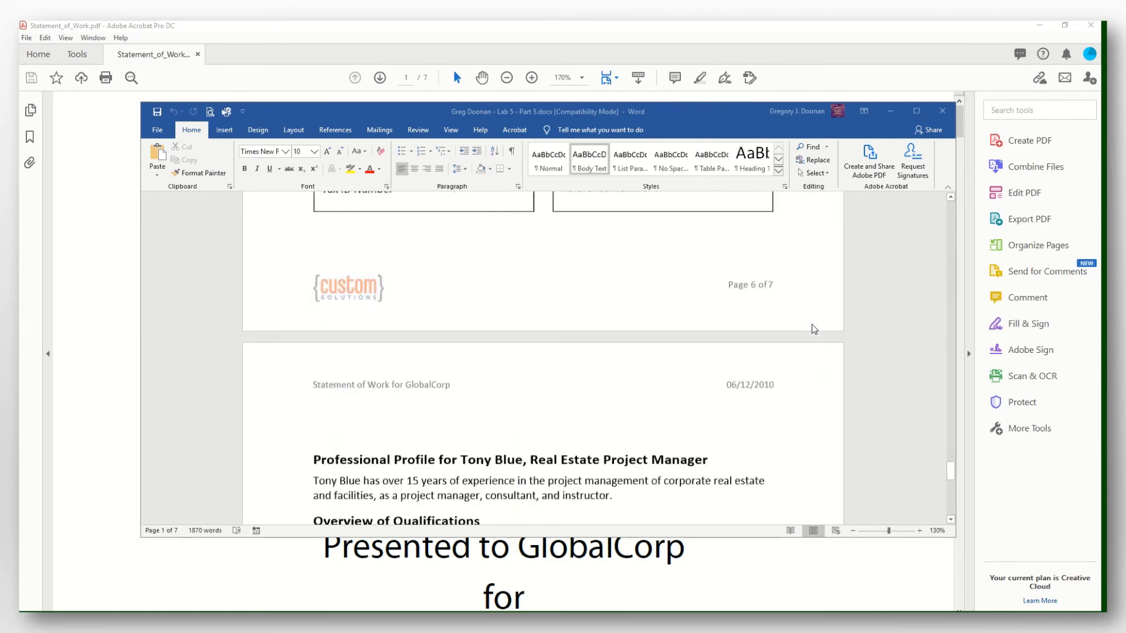
{"action": "scroll", "coordinate": [814, 329], "scroll_direction": "up", "scroll_amount": 12}
{"action": "scroll", "coordinate": [814, 329], "scroll_direction": "up", "scroll_amount": 20}
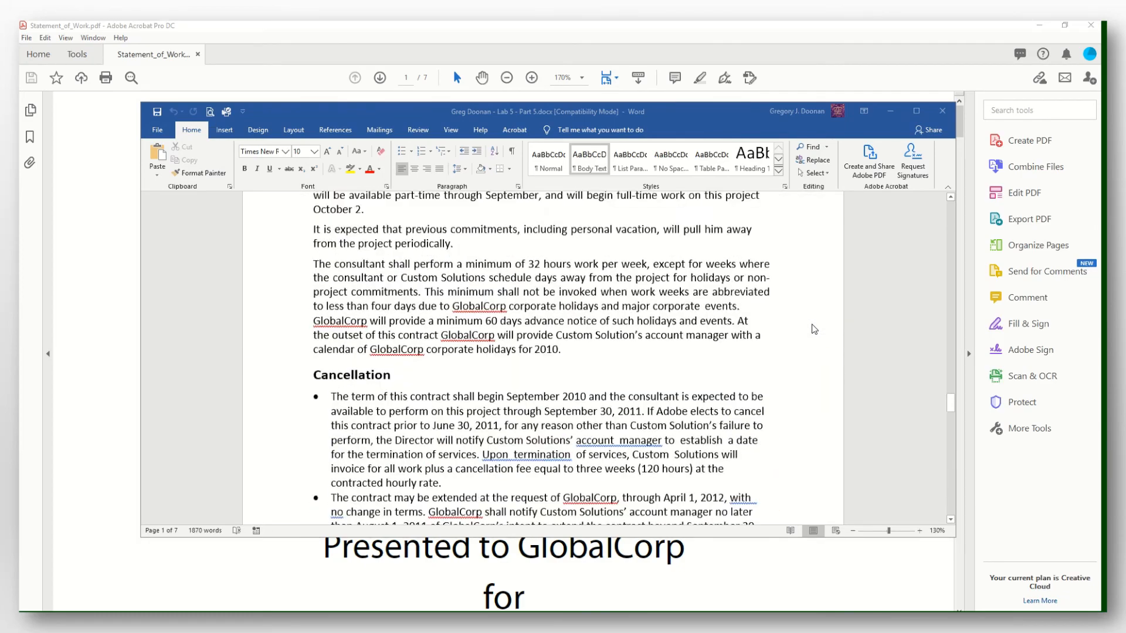
{"action": "scroll", "coordinate": [814, 329], "scroll_direction": "up", "scroll_amount": 10}
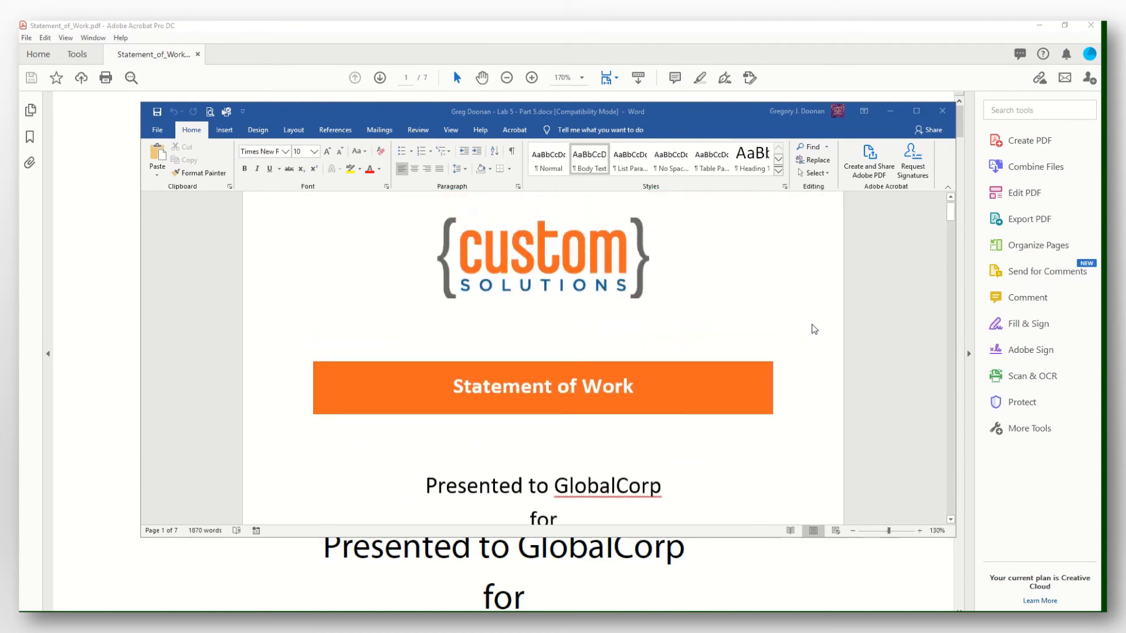
{"action": "left_click", "coordinate": [942, 111]}
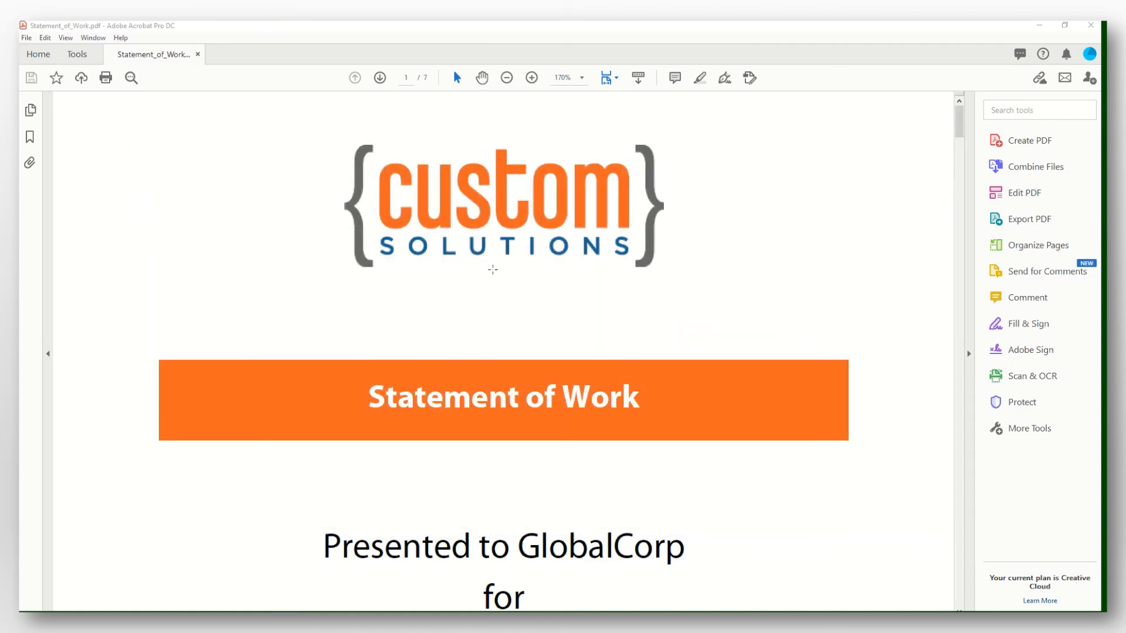
Close Statement_of_Work.pdf and open Venues.pdf from the Downloads folder
{"action": "left_click", "coordinate": [197, 54]}
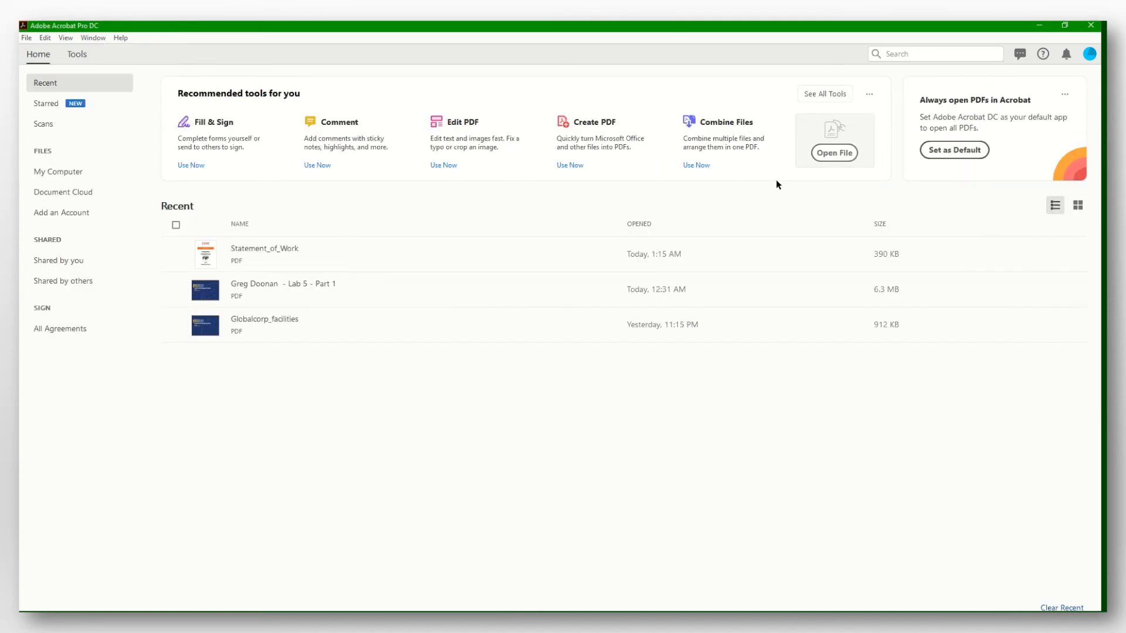
{"action": "left_click", "coordinate": [828, 153]}
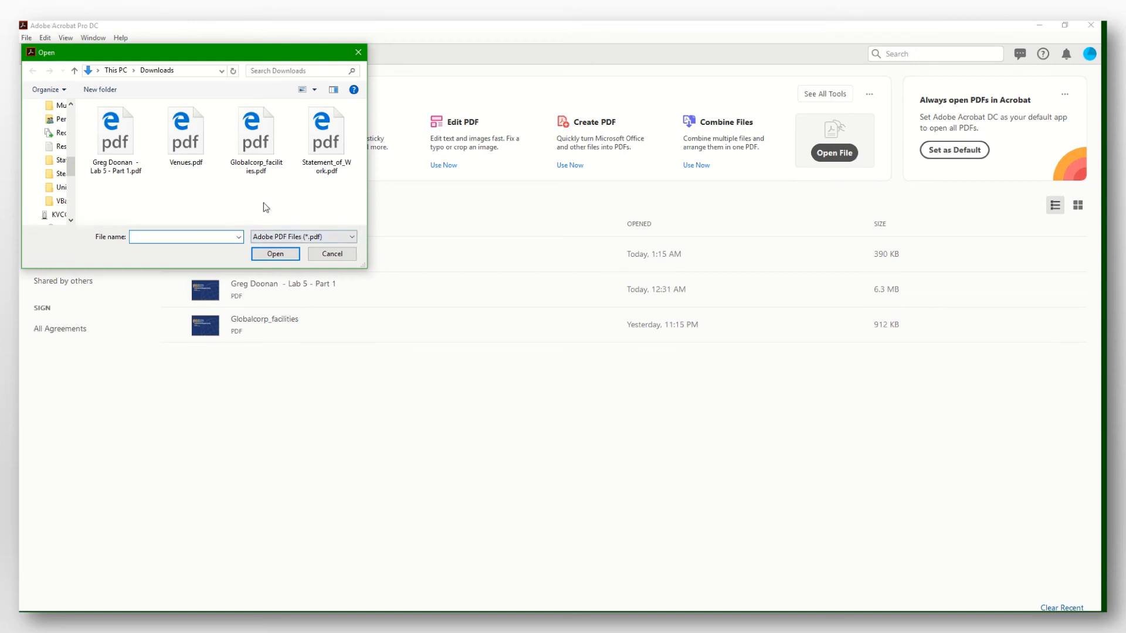
{"action": "double_click", "coordinate": [196, 153]}
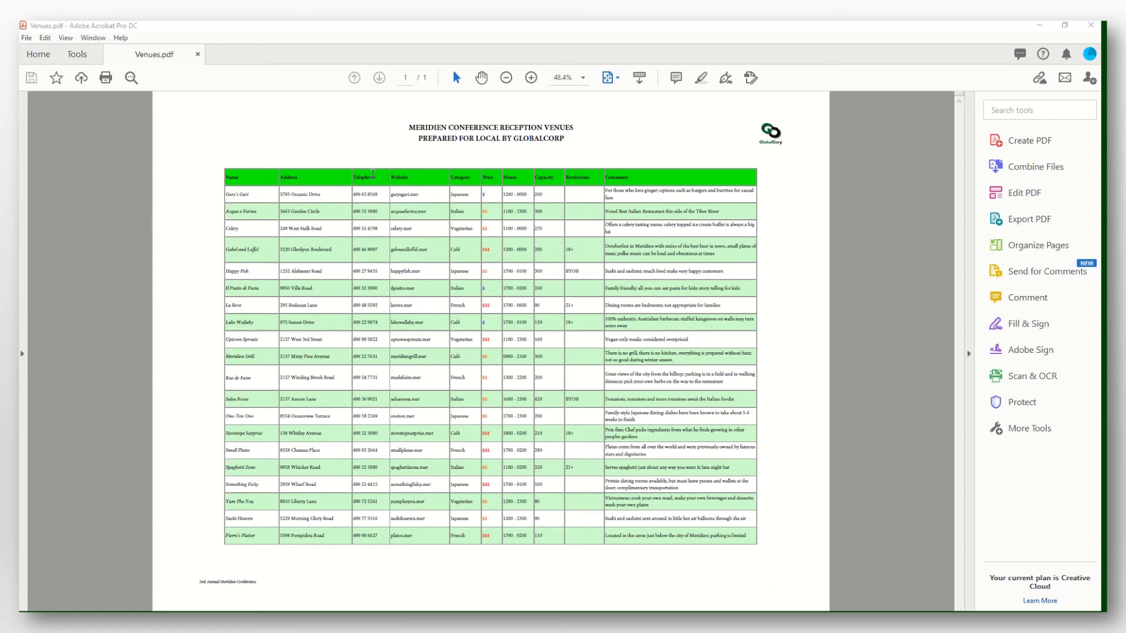
Select the entire reception venues table in Venues.pdf, from the header row to the last row and column
{"action": "left_click", "coordinate": [457, 80]}
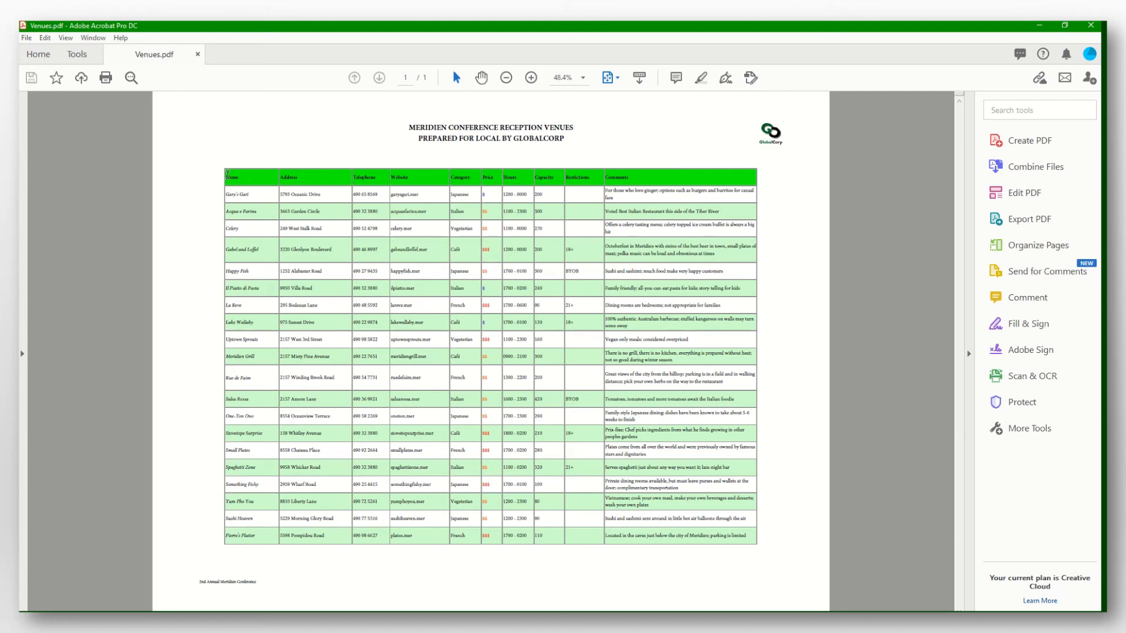
{"action": "left_click_drag", "start_coordinate": [228, 175], "coordinate": [678, 509]}
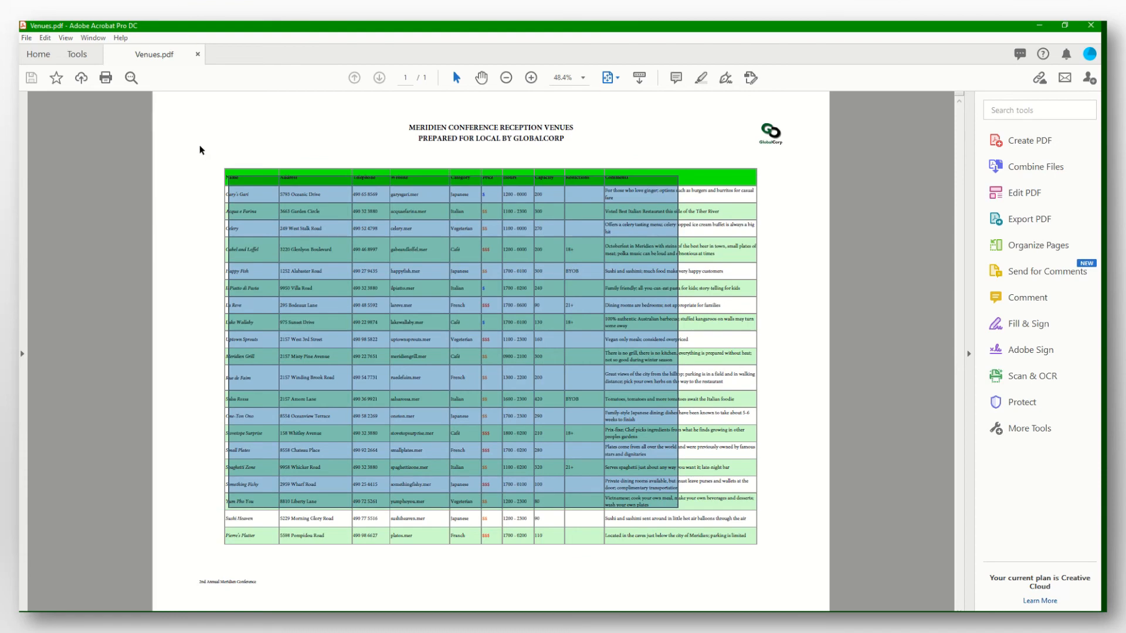
{"action": "left_click", "coordinate": [220, 165]}
{"action": "left_click_drag", "start_coordinate": [210, 156], "coordinate": [773, 558]}
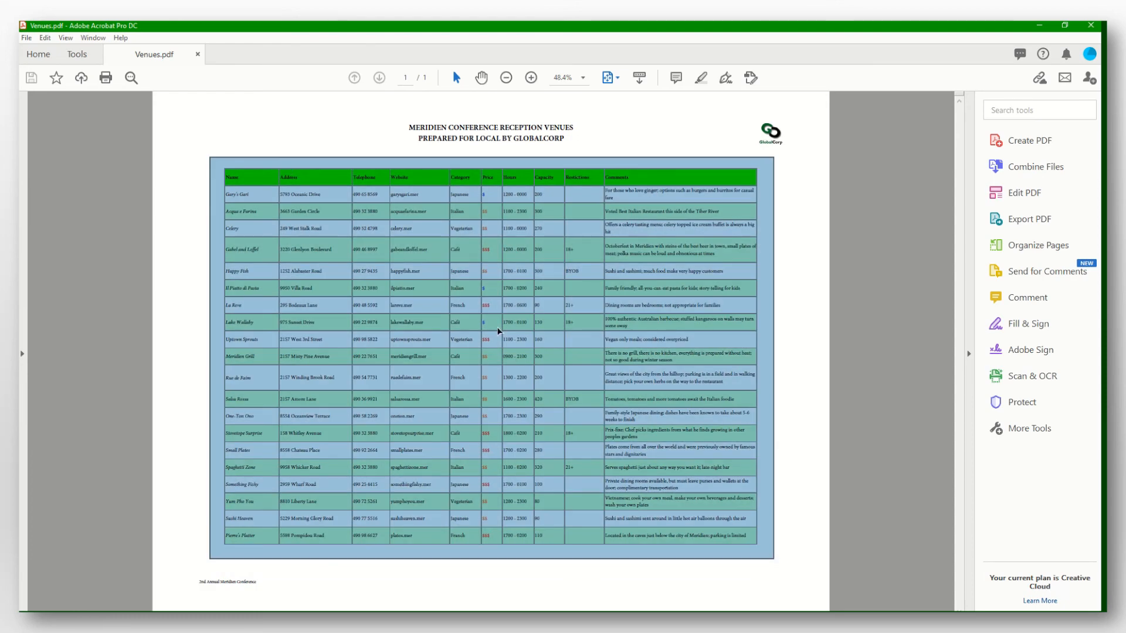
Export the selected table as an Excel Workbook to the Downloads folder, named with the student's full name followed by "- Lab 5 -Part 5"
{"action": "right_click", "coordinate": [510, 305]}
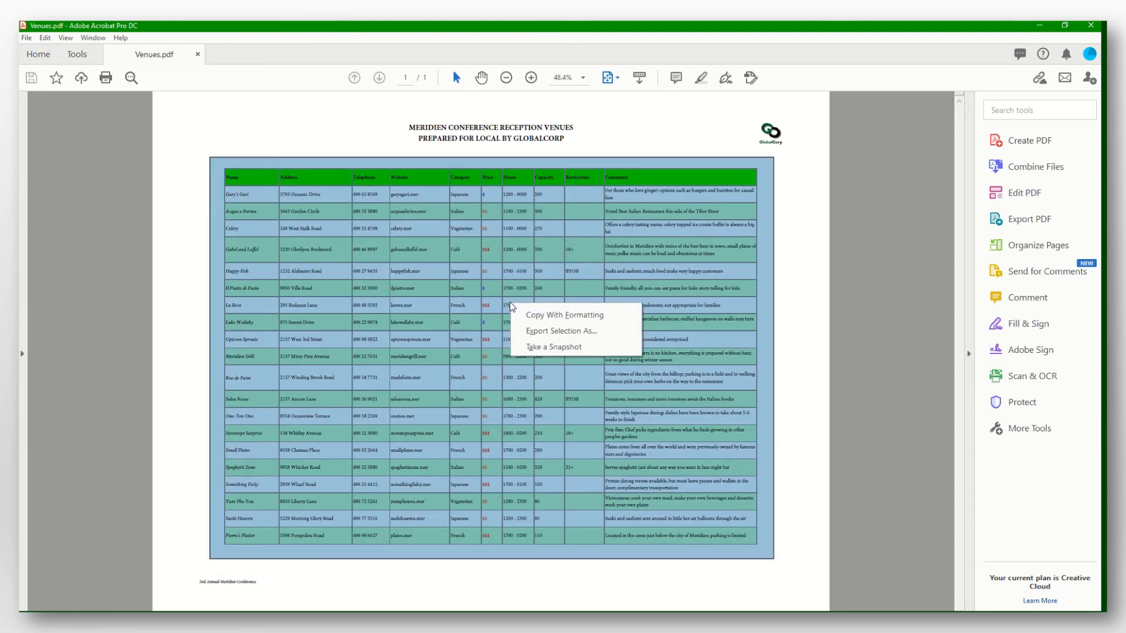
{"action": "left_click", "coordinate": [561, 331]}
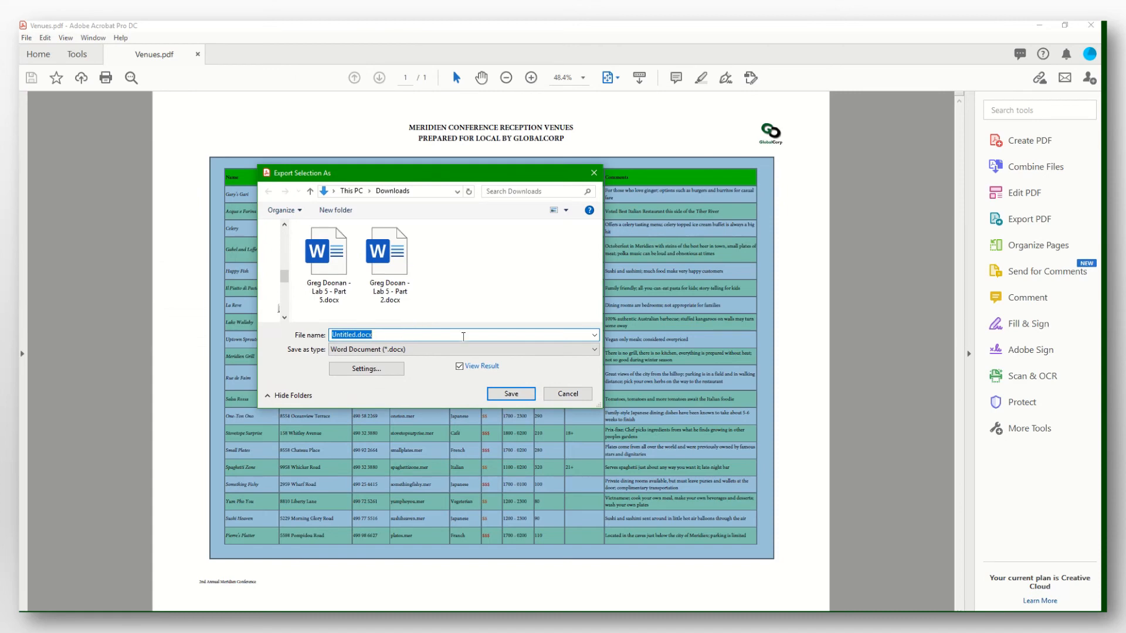
{"action": "left_click", "coordinate": [595, 350]}
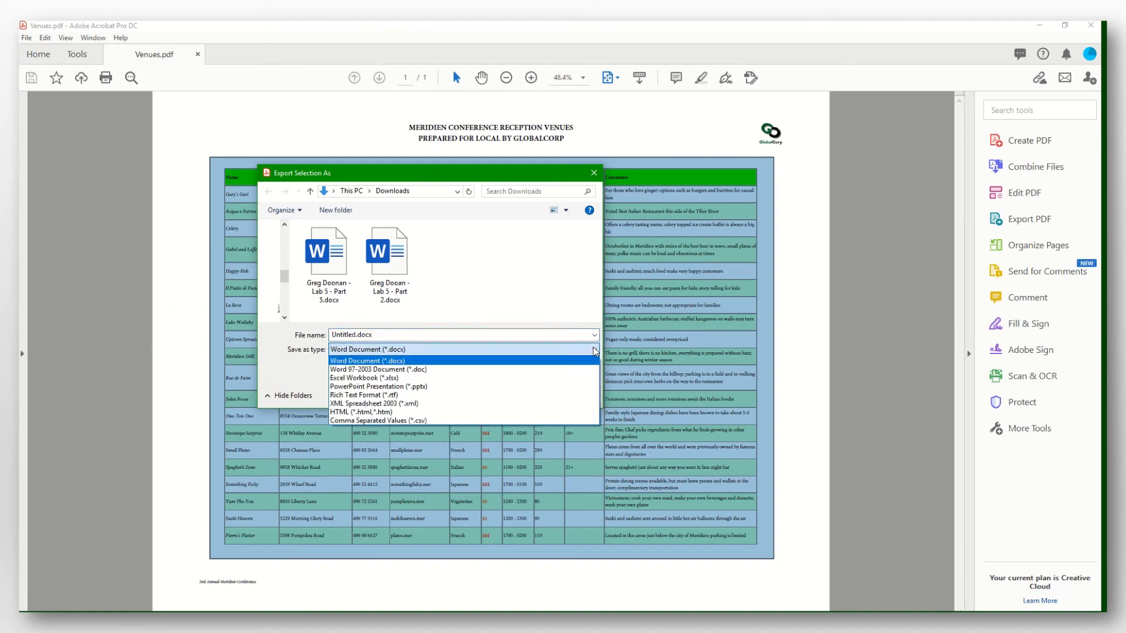
{"action": "left_click", "coordinate": [441, 379]}
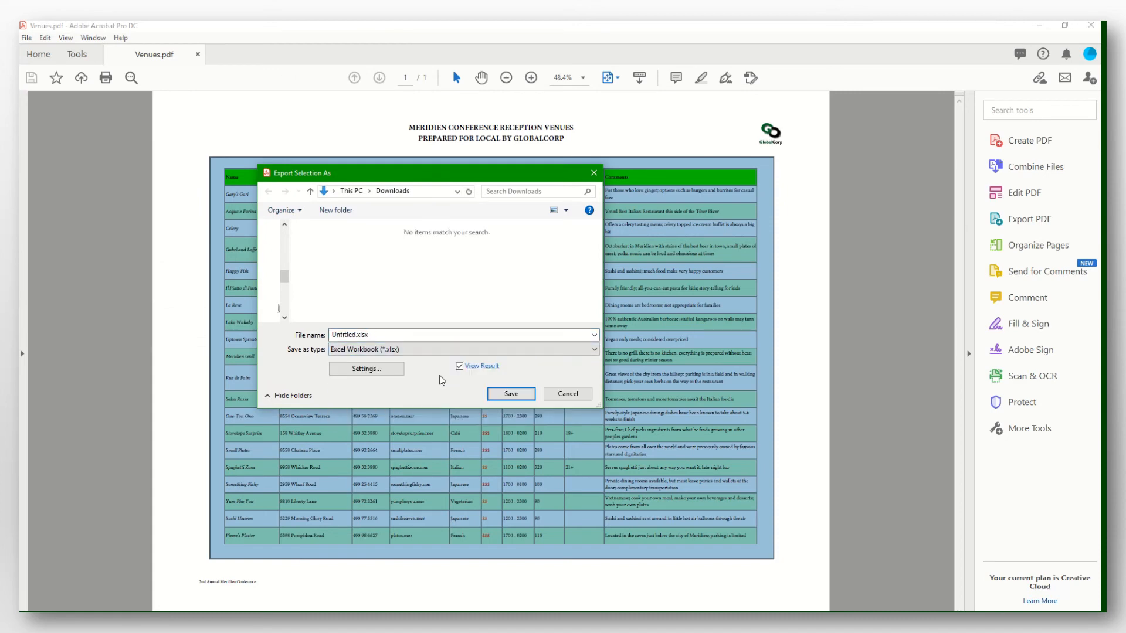
{"action": "key", "text": "shift+Tab"}
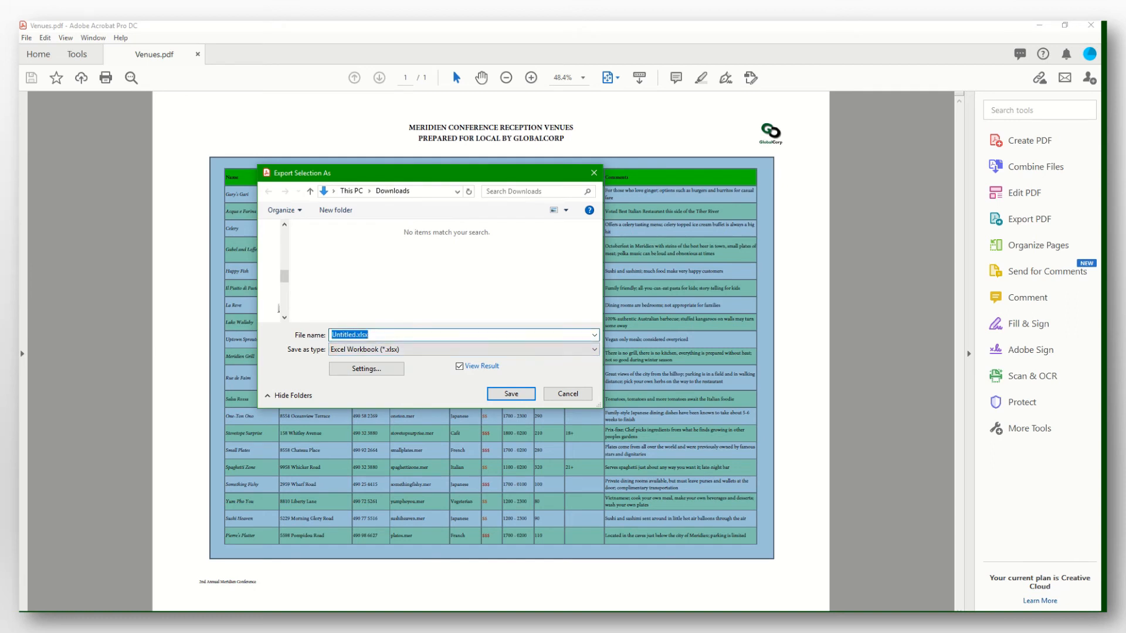
{"action": "type", "text": "G"}
{"action": "type", "text": "D"}
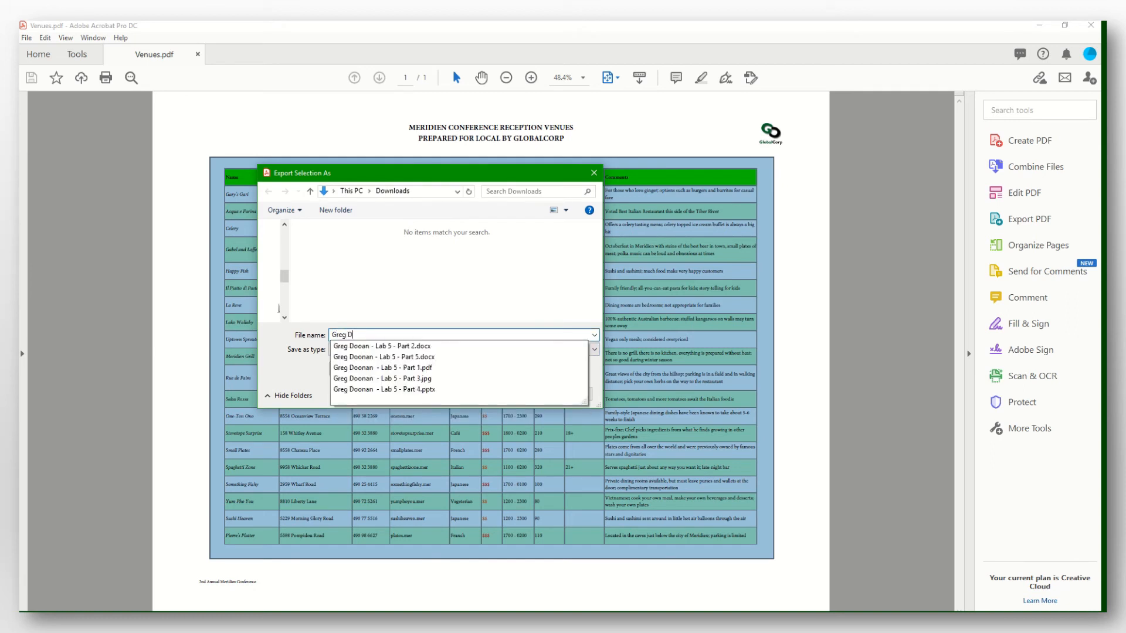
{"action": "type", "text": "ooonan - Lab 5"}
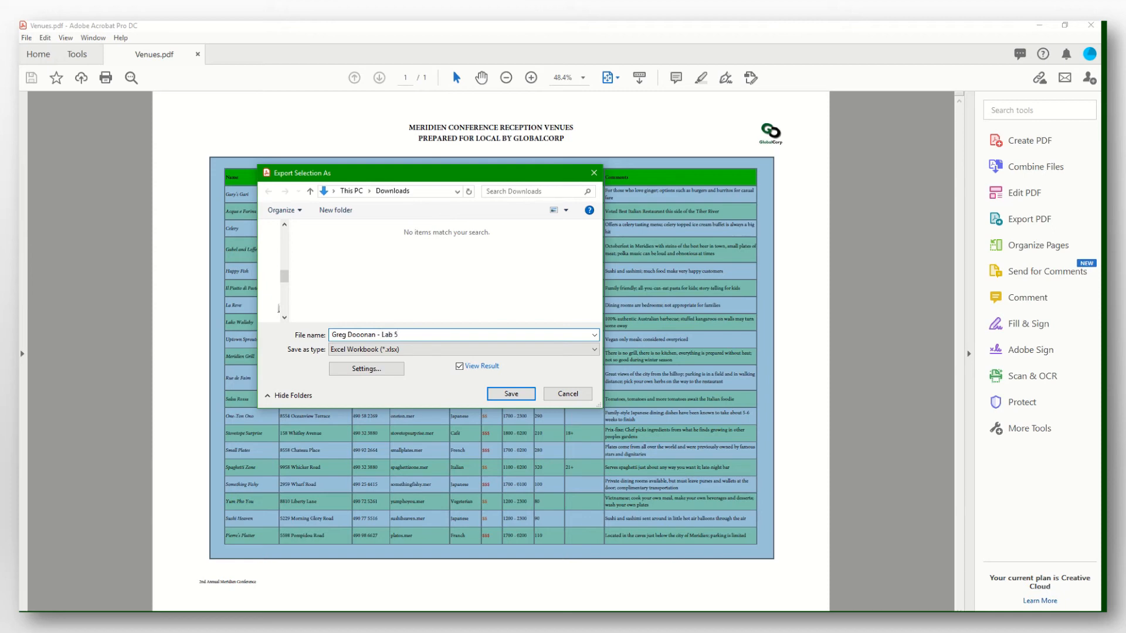
{"action": "type", "text": " -Part 5"}
{"action": "left_click", "coordinate": [507, 394]}
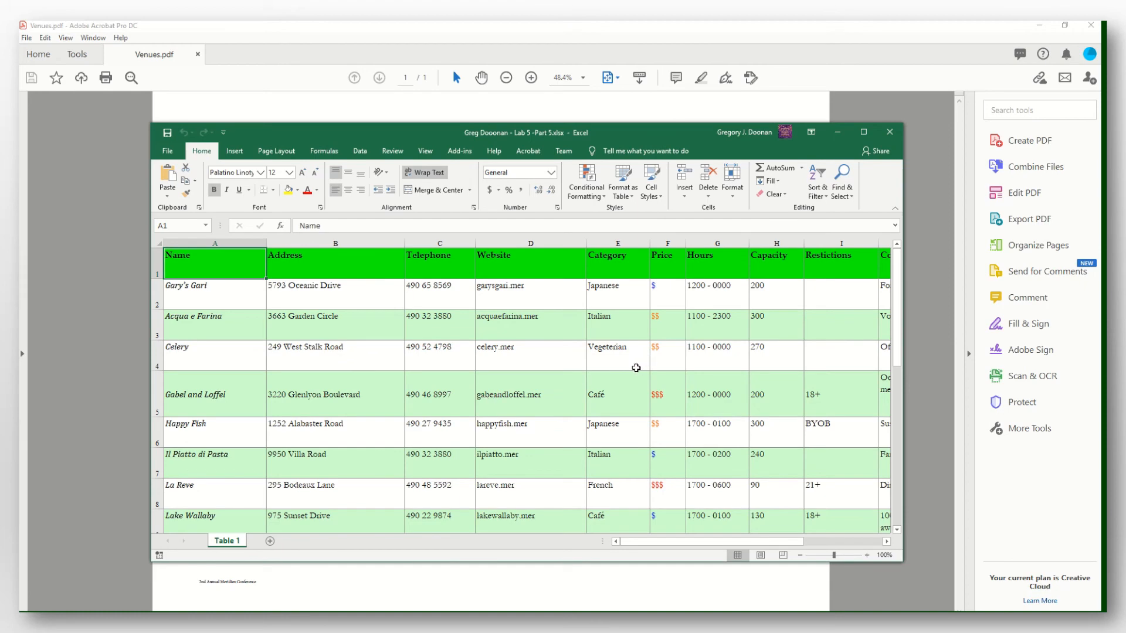
Look through the rows and columns of the exported venues table in Excel and close the workbook
{"action": "scroll", "coordinate": [437, 350], "scroll_direction": "down", "scroll_amount": 8}
{"action": "scroll", "coordinate": [437, 351], "scroll_direction": "up", "scroll_amount": 8}
{"action": "left_click_drag", "start_coordinate": [727, 541], "coordinate": [627, 529]}
{"action": "left_click", "coordinate": [891, 133]}
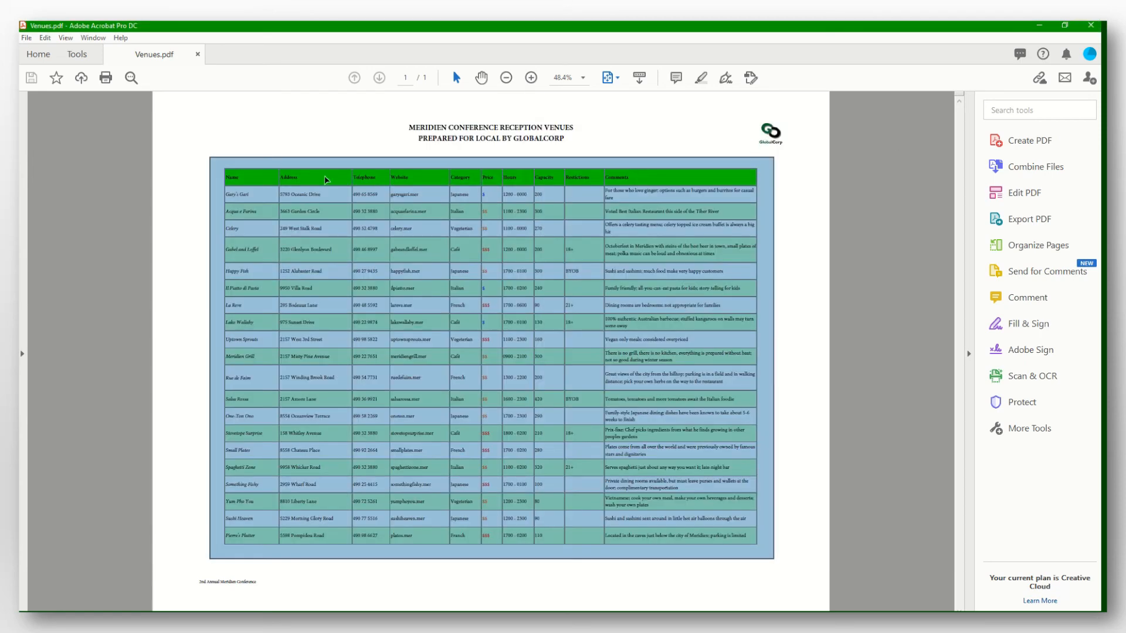
Close Venues.pdf, reopen Statement_of_Work from the recent files and look through its first pages
{"action": "left_click", "coordinate": [198, 54]}
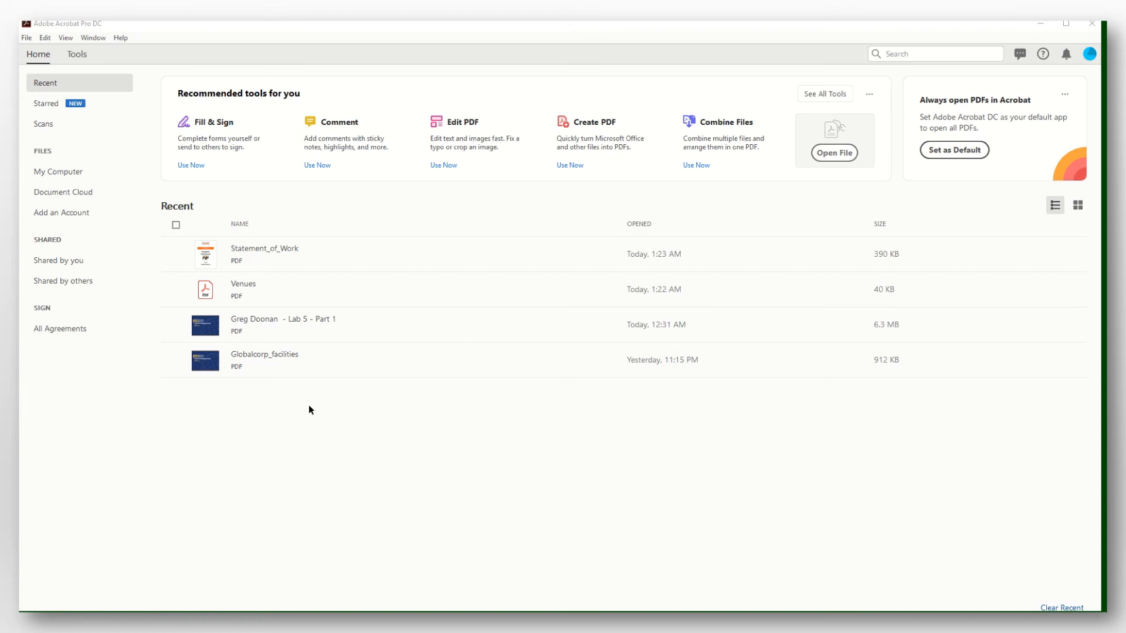
{"action": "left_click", "coordinate": [244, 251]}
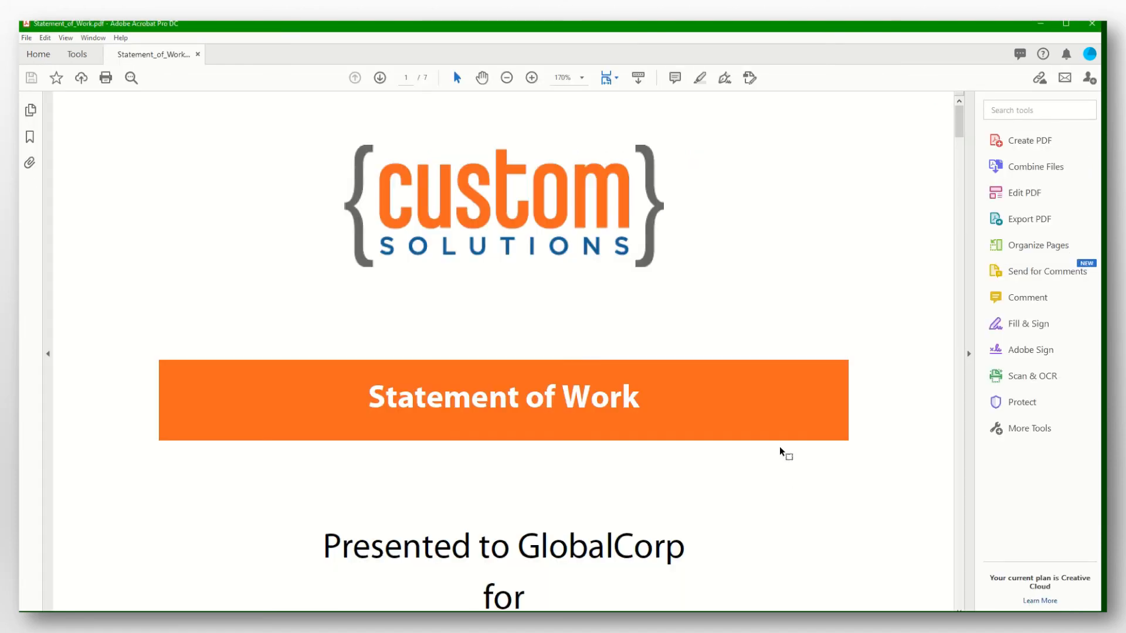
{"action": "scroll", "coordinate": [776, 445], "scroll_direction": "down", "scroll_amount": 10}
{"action": "scroll", "coordinate": [775, 445], "scroll_direction": "down", "scroll_amount": 10}
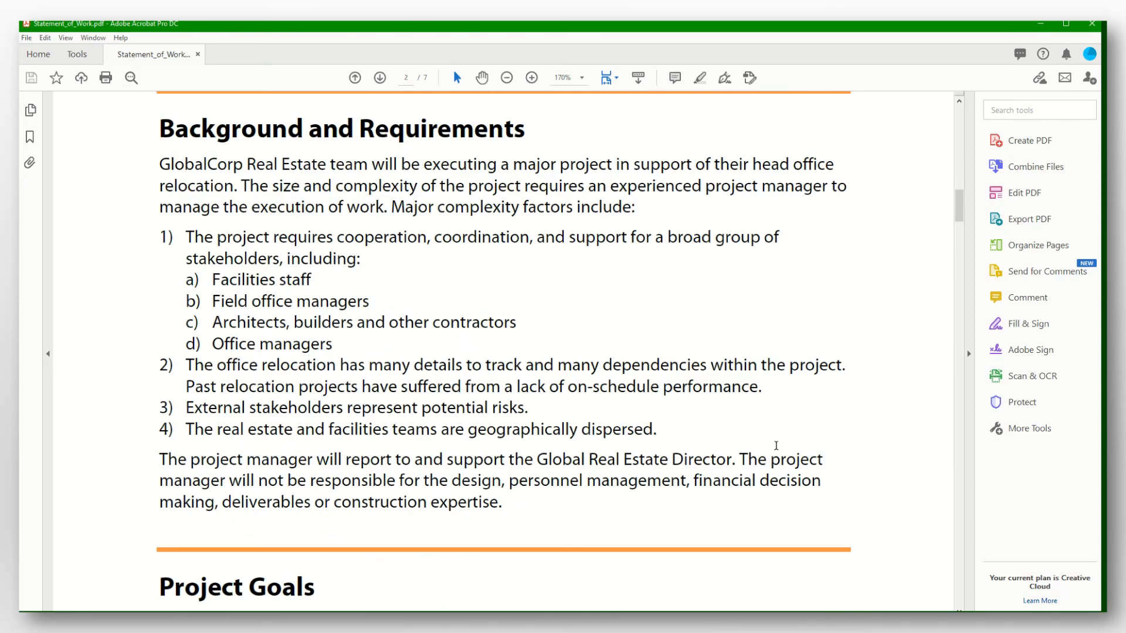
{"action": "scroll", "coordinate": [775, 444], "scroll_direction": "down", "scroll_amount": 9}
{"action": "scroll", "coordinate": [775, 444], "scroll_direction": "up", "scroll_amount": 15}
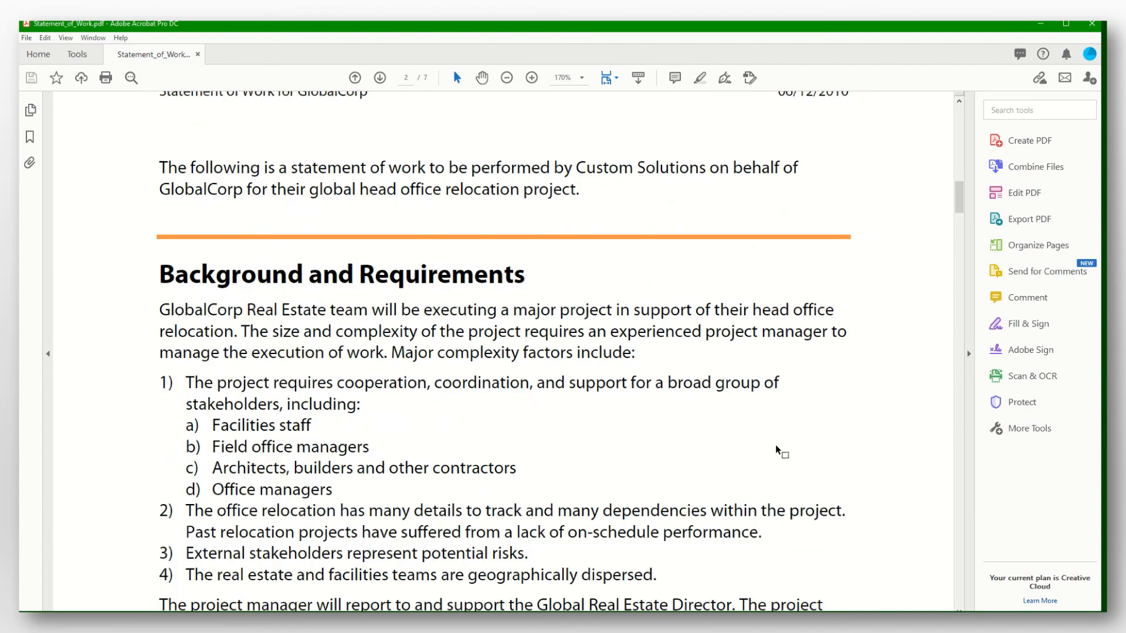
{"action": "scroll", "coordinate": [775, 445], "scroll_direction": "up", "scroll_amount": 15}
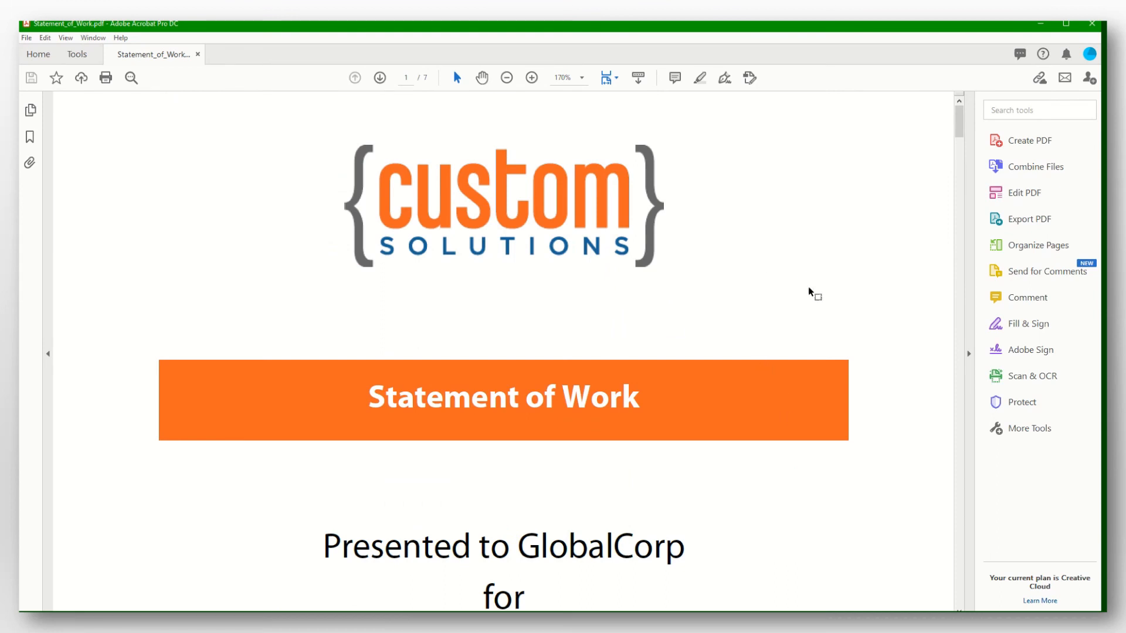
Open the Redact tool and start marking by Find Text, choosing not to show the unsearchable-content notice again
{"action": "left_click", "coordinate": [1031, 431]}
{"action": "scroll", "coordinate": [806, 400], "scroll_direction": "down", "scroll_amount": 2}
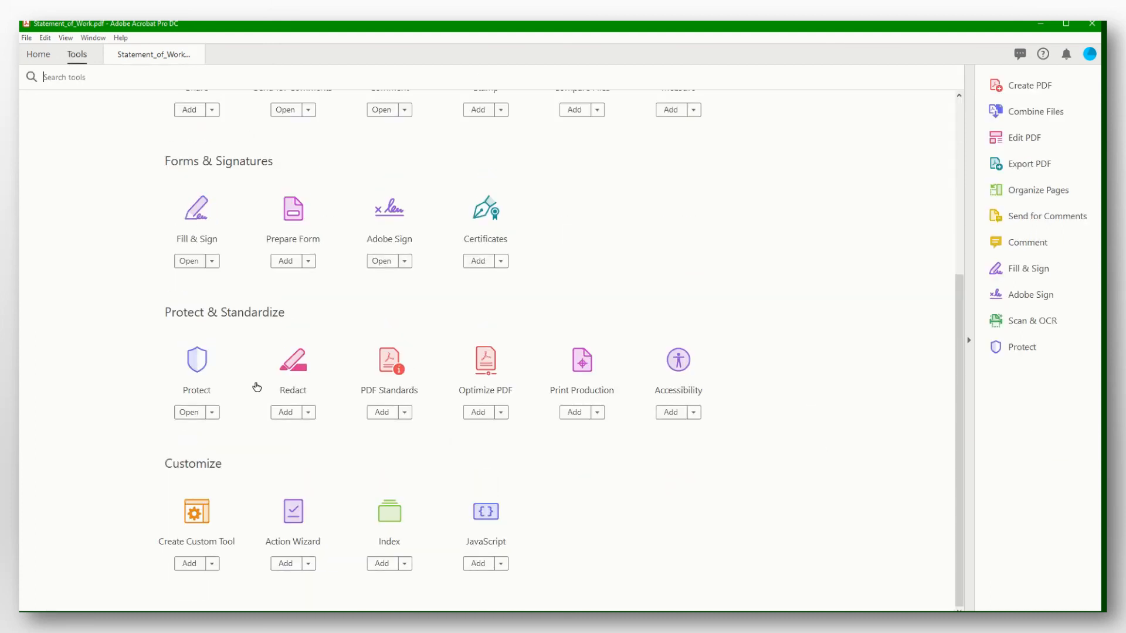
{"action": "left_click", "coordinate": [294, 374]}
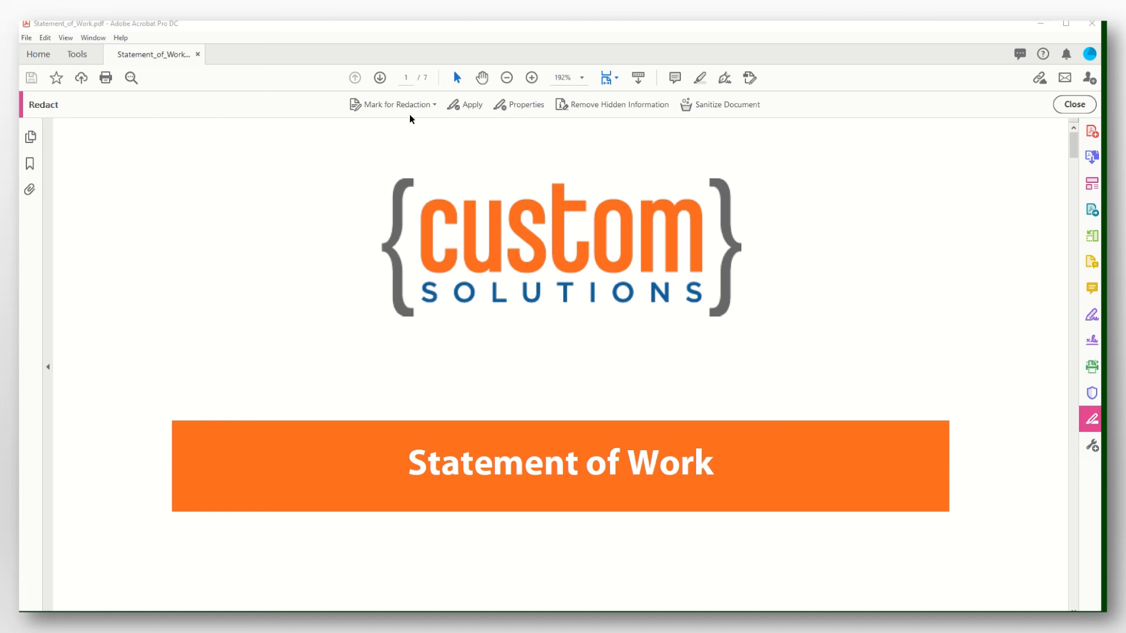
{"action": "left_click", "coordinate": [434, 105]}
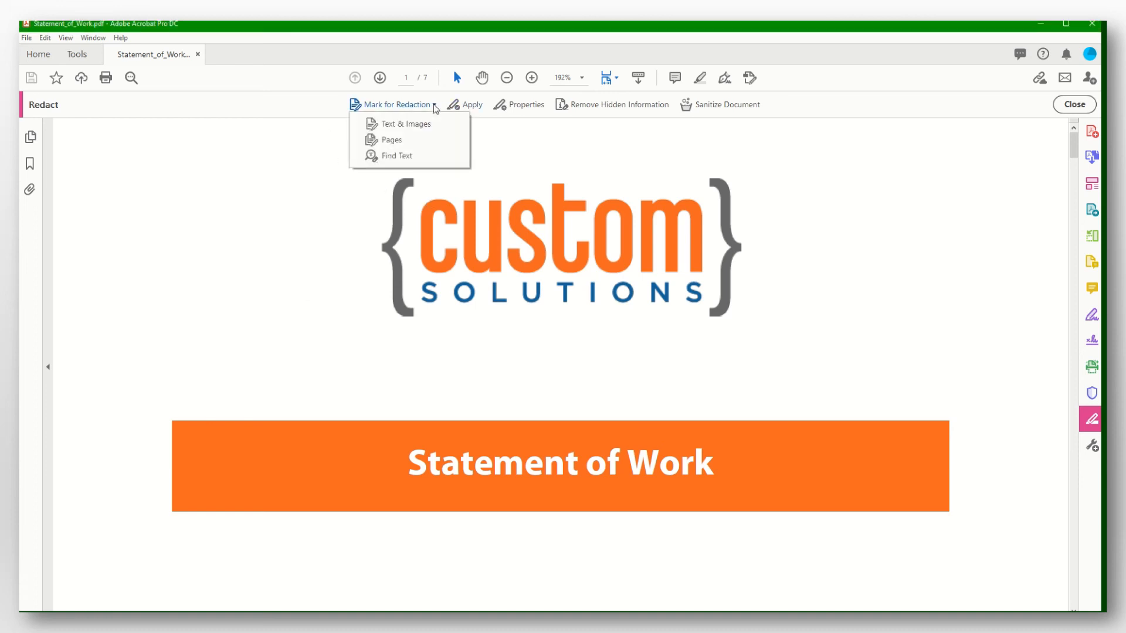
{"action": "left_click", "coordinate": [392, 157]}
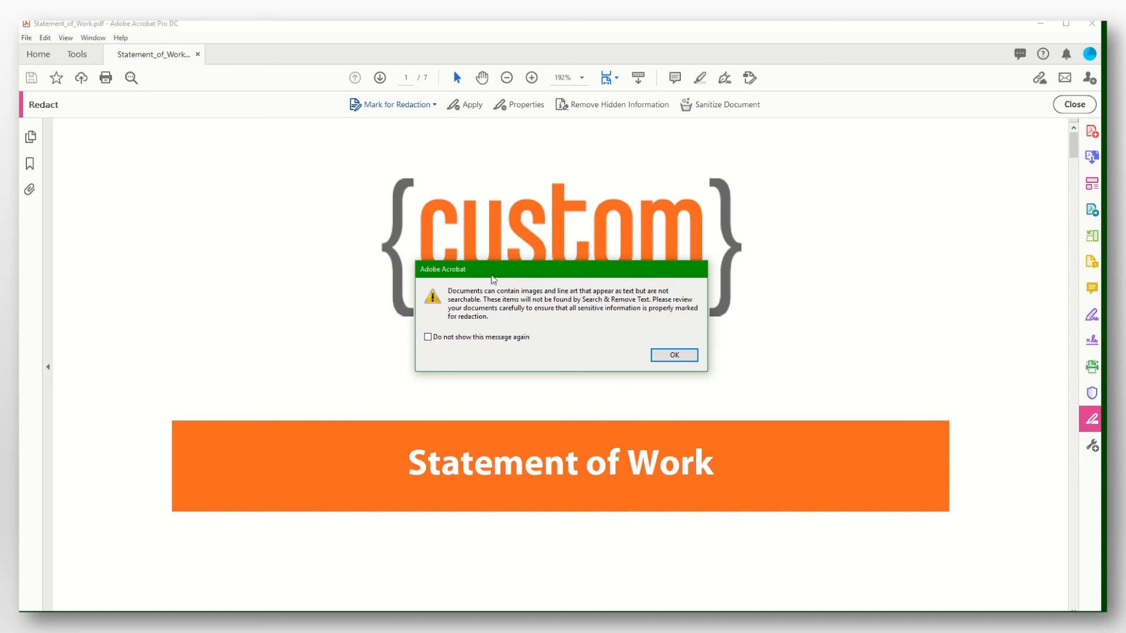
{"action": "left_click", "coordinate": [428, 338]}
{"action": "left_click", "coordinate": [682, 355]}
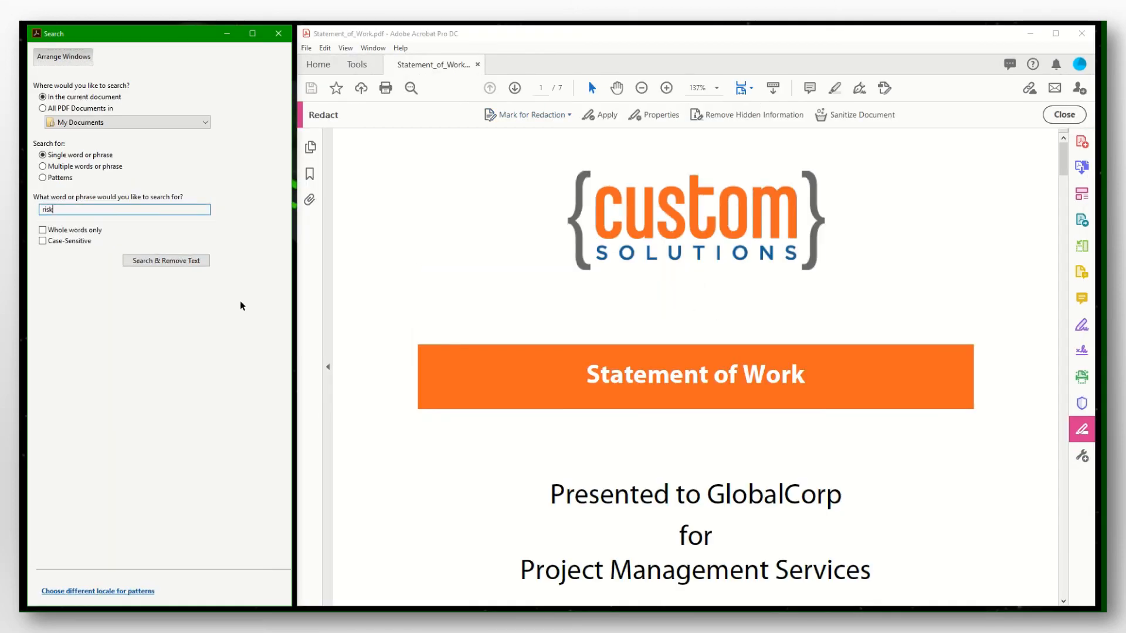
Search the current document for "risk", mark all results for redaction as whole words, and review the marks on page 2
{"action": "key", "text": "ctrl+a"}
{"action": "type", "text": "risk"}
{"action": "left_click", "coordinate": [157, 261]}
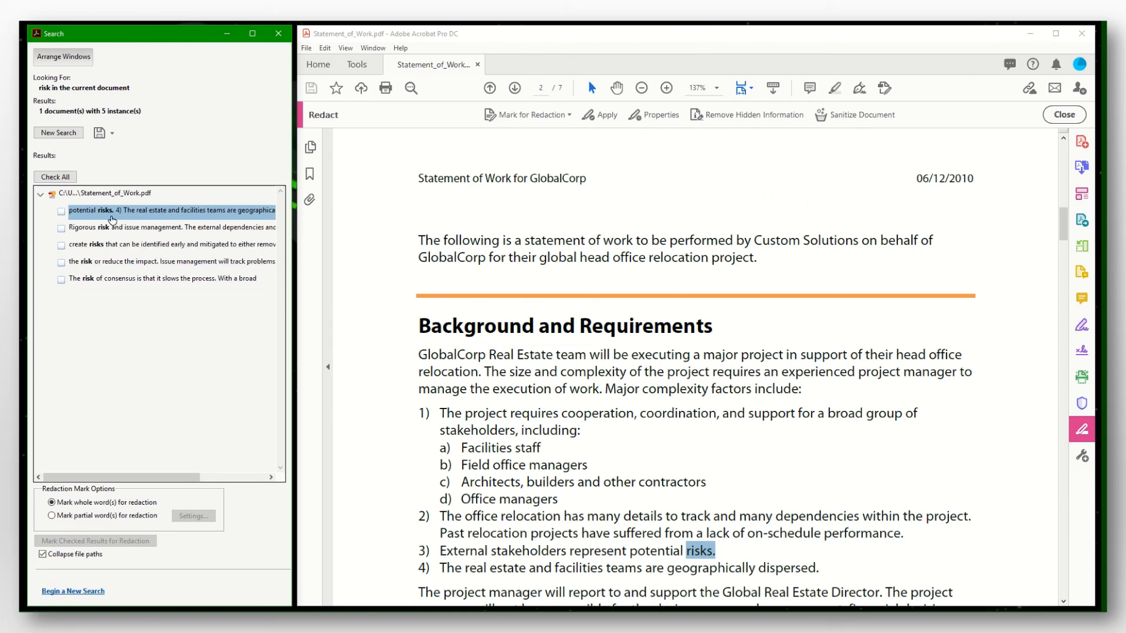
{"action": "left_click", "coordinate": [56, 178]}
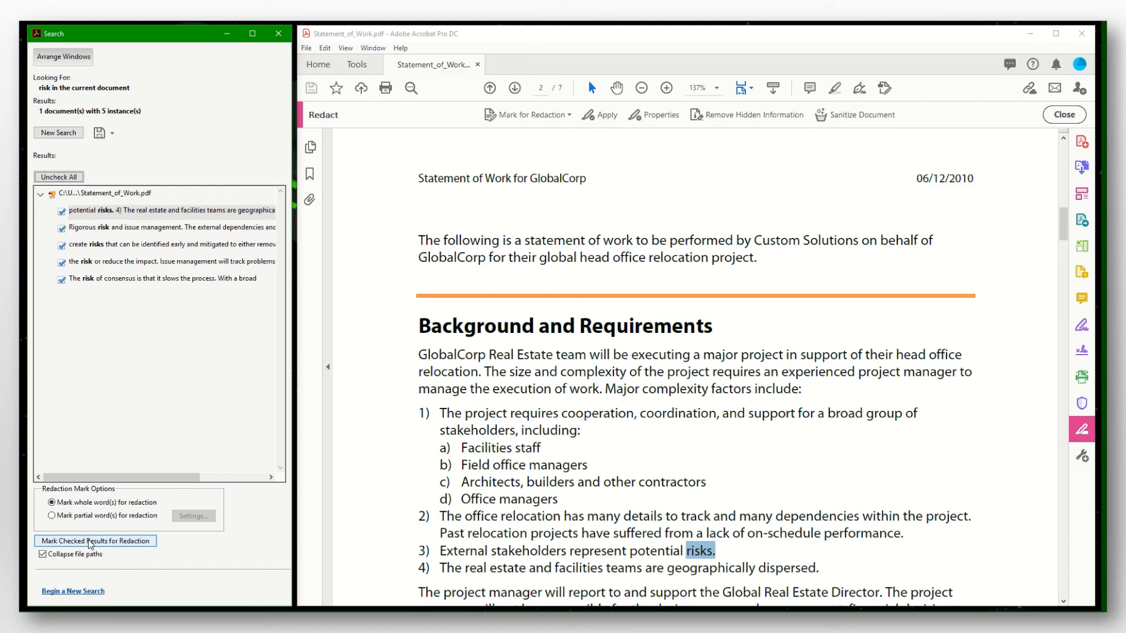
{"action": "left_click", "coordinate": [89, 542]}
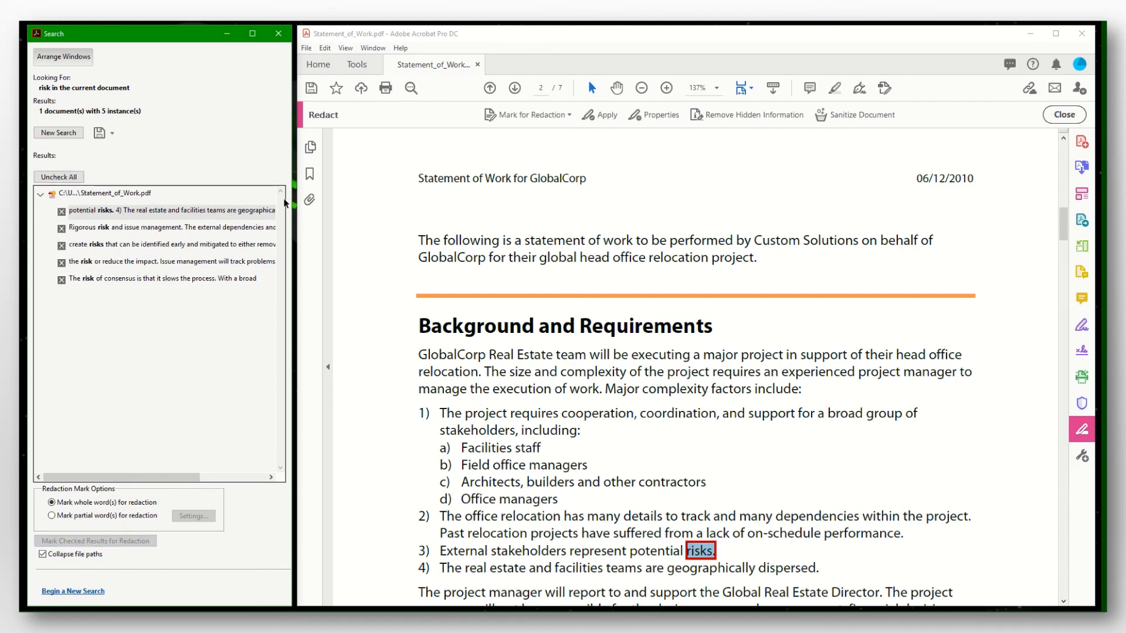
{"action": "left_click", "coordinate": [278, 34]}
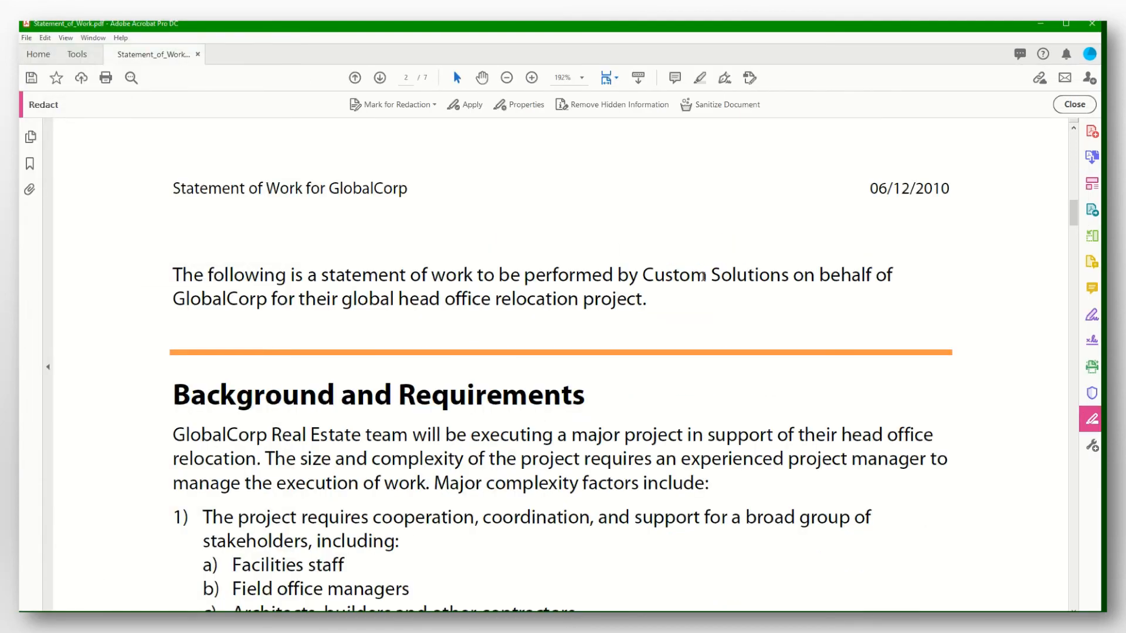
{"action": "scroll", "coordinate": [647, 291], "scroll_direction": "down", "scroll_amount": 10}
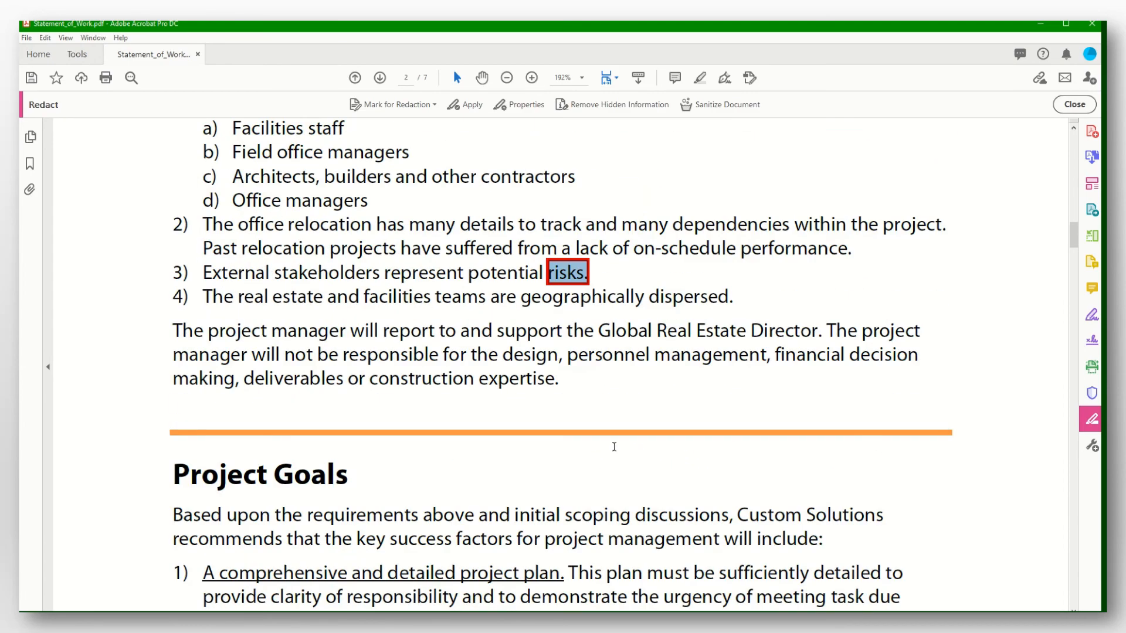
{"action": "scroll", "coordinate": [614, 446], "scroll_direction": "down", "scroll_amount": 5}
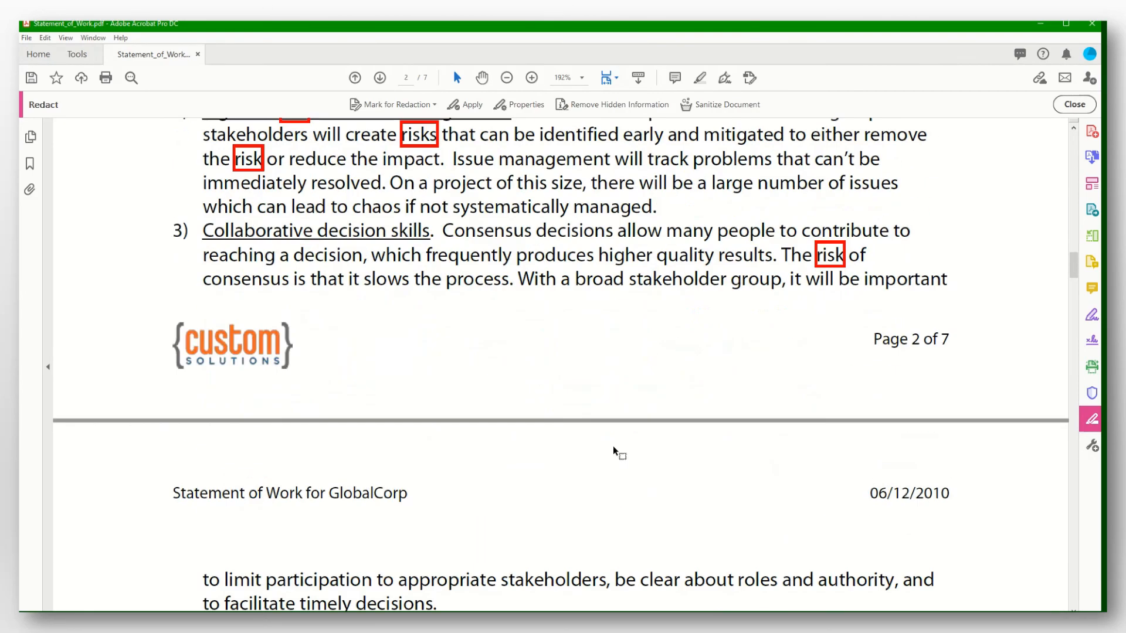
{"action": "scroll", "coordinate": [614, 451], "scroll_direction": "up", "scroll_amount": 20}
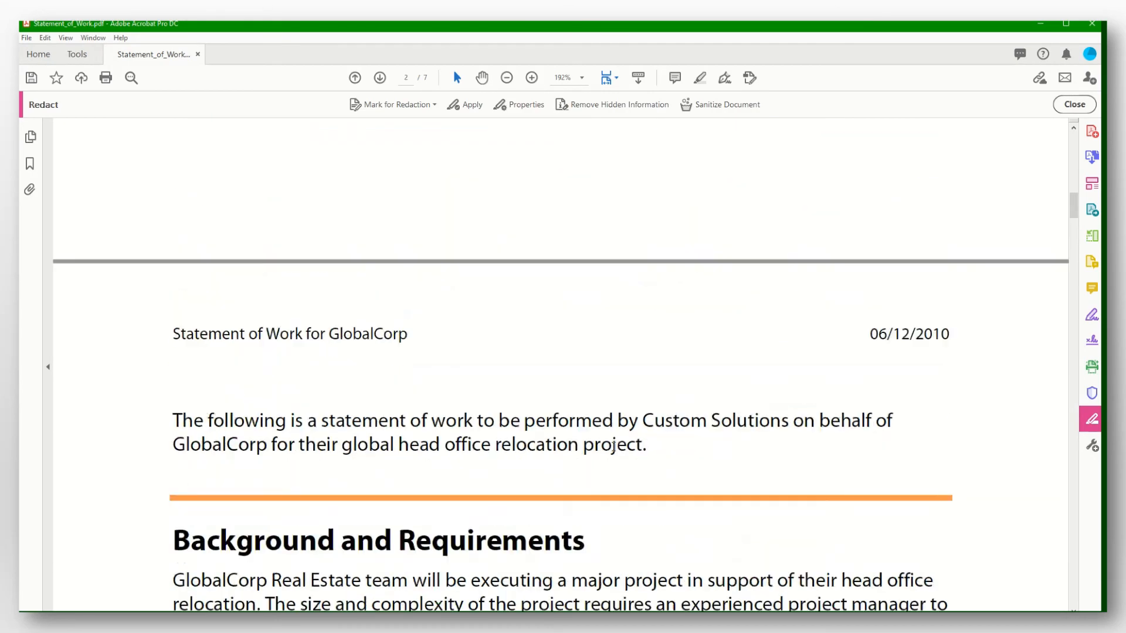
{"action": "scroll", "coordinate": [614, 452], "scroll_direction": "up", "scroll_amount": 10}
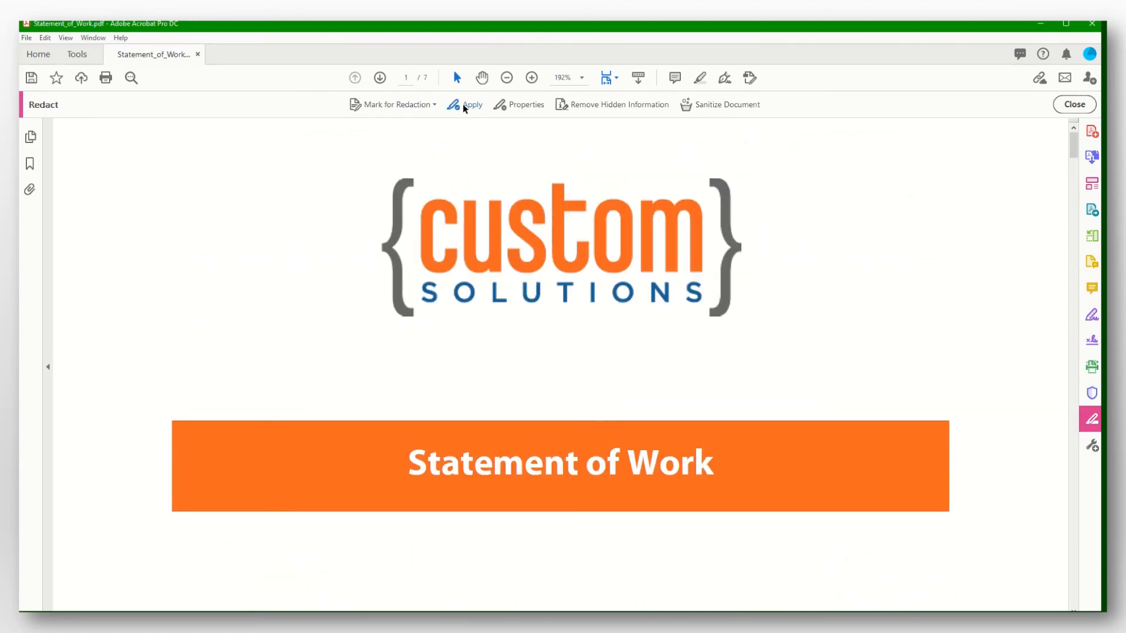
Apply the marked redactions and choose to always view and remove hidden information afterward, starting the hidden-information scan
{"action": "left_click", "coordinate": [464, 106]}
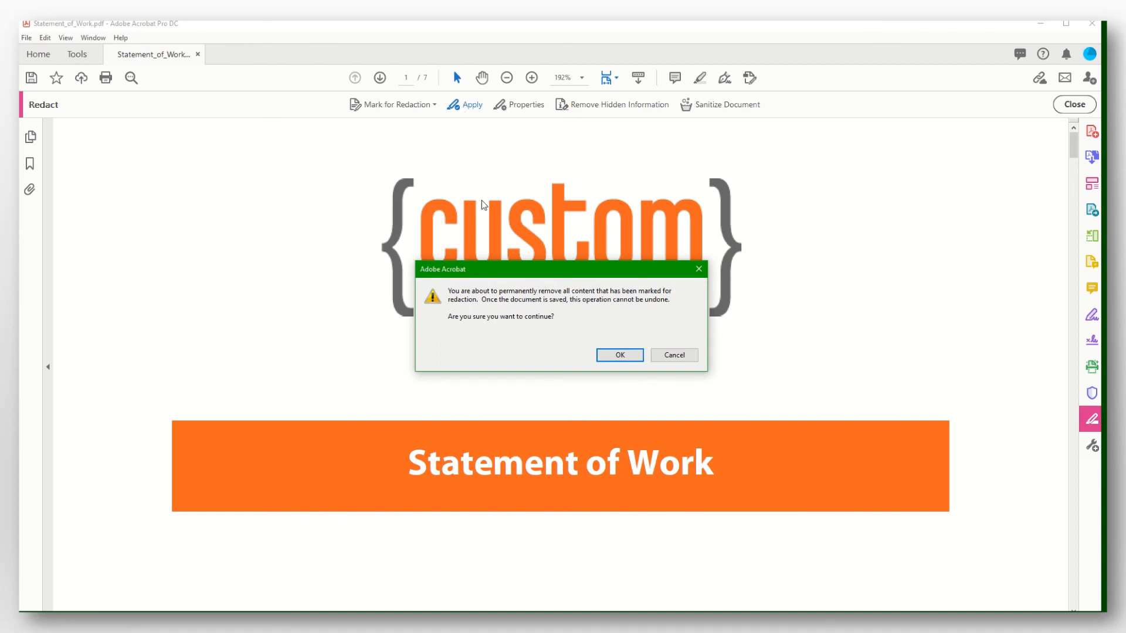
{"action": "left_click", "coordinate": [620, 359]}
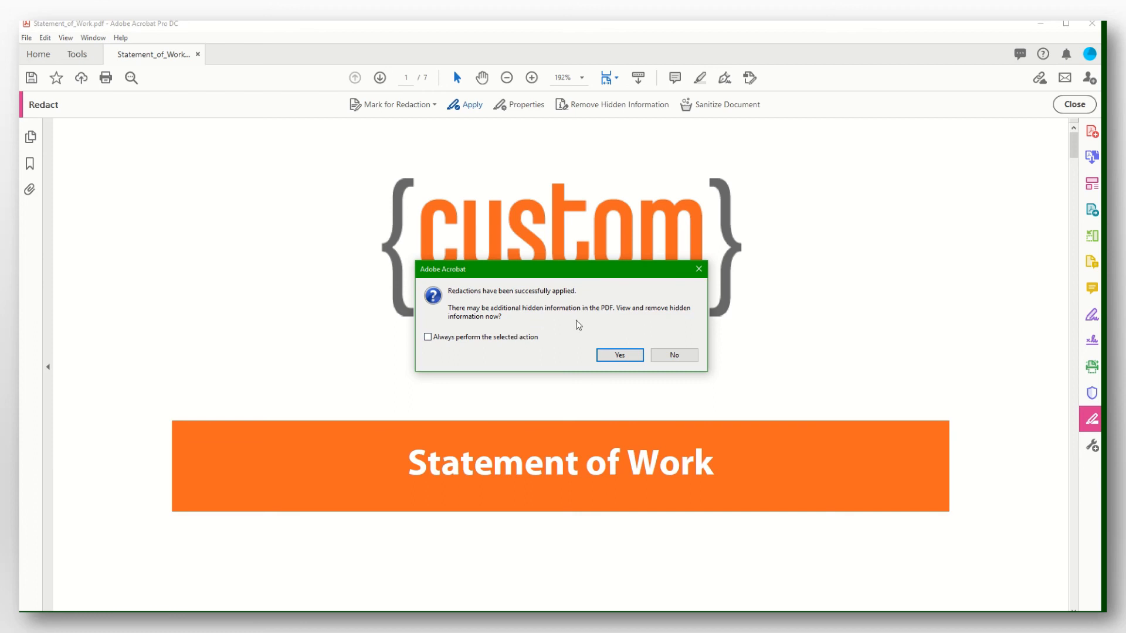
{"action": "left_click", "coordinate": [427, 337]}
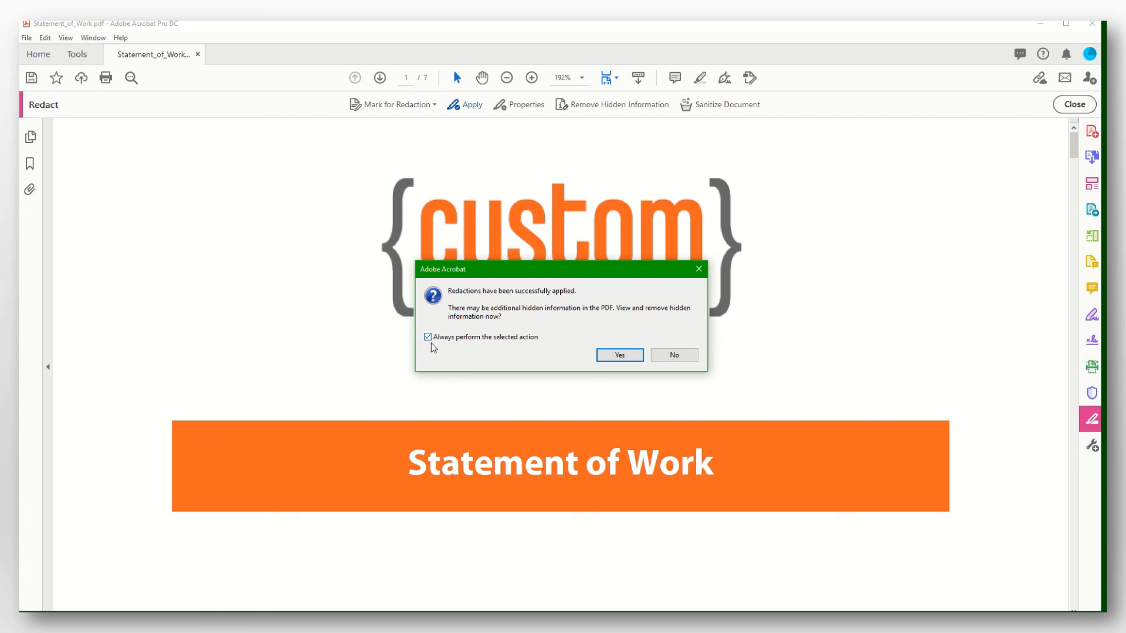
{"action": "left_click", "coordinate": [610, 355]}
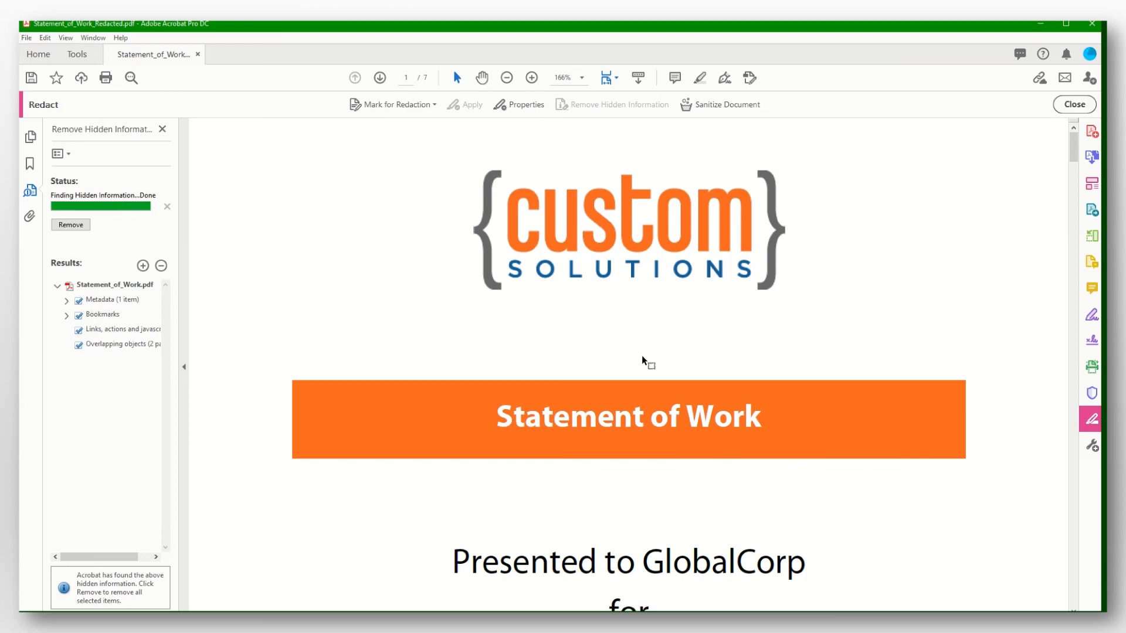
{"action": "scroll", "coordinate": [642, 355], "scroll_direction": "down", "scroll_amount": 15}
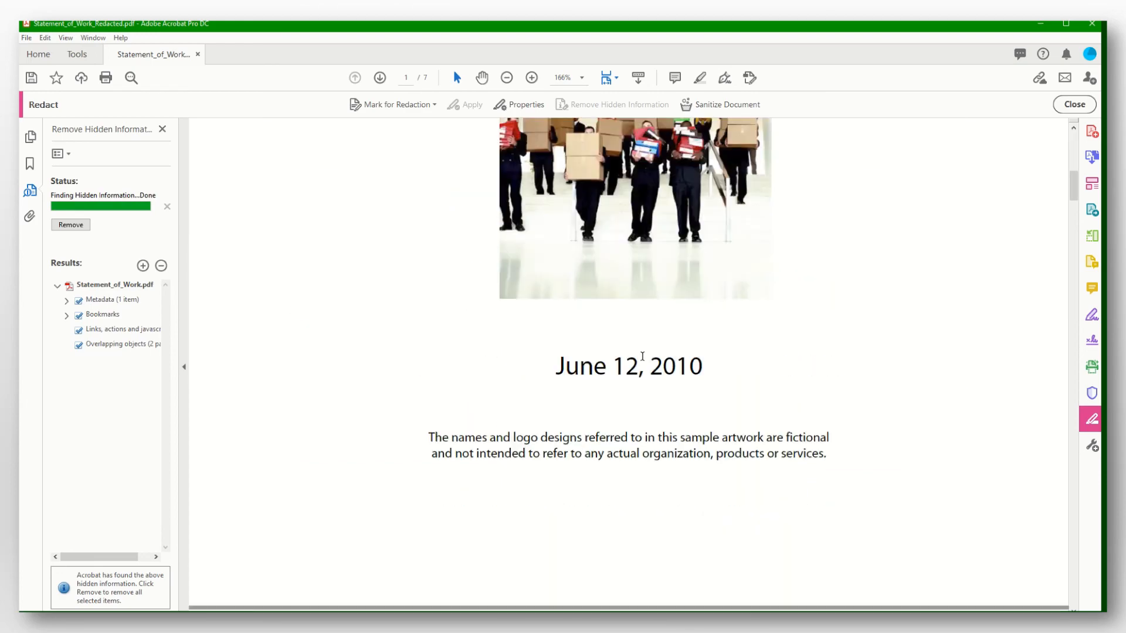
Review the applied redactions on page 2, return to the first page and close the Remove Hidden Information results
{"action": "scroll", "coordinate": [642, 355], "scroll_direction": "down", "scroll_amount": 15}
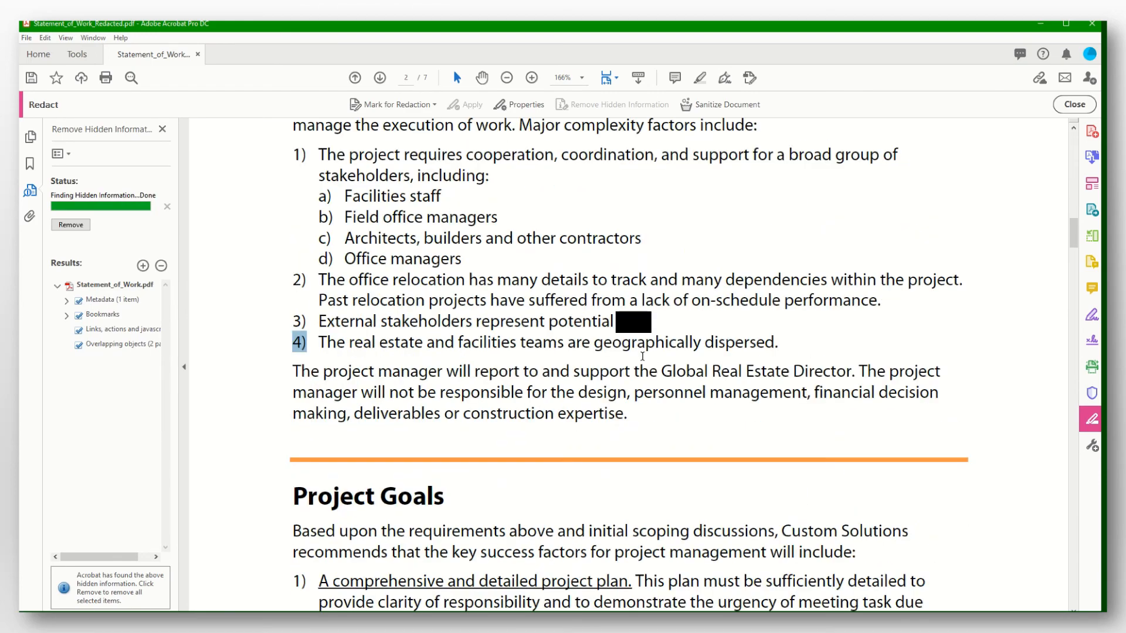
{"action": "scroll", "coordinate": [642, 356], "scroll_direction": "down", "scroll_amount": 5}
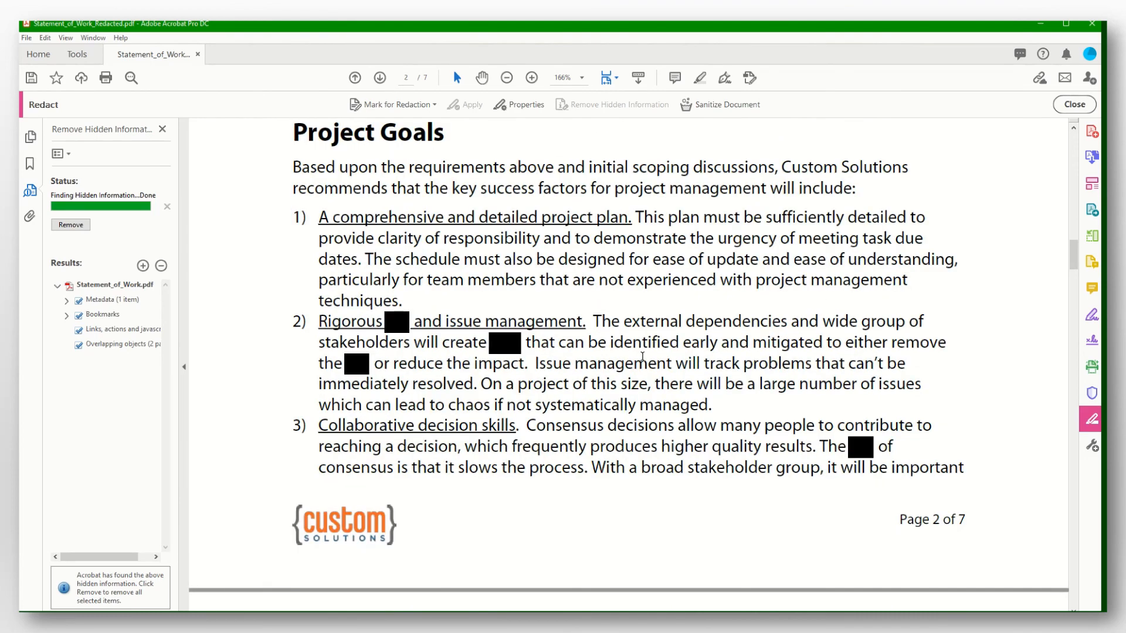
{"action": "scroll", "coordinate": [642, 355], "scroll_direction": "down", "scroll_amount": 3}
{"action": "scroll", "coordinate": [642, 356], "scroll_direction": "up", "scroll_amount": 3}
{"action": "scroll", "coordinate": [642, 356], "scroll_direction": "up", "scroll_amount": 8}
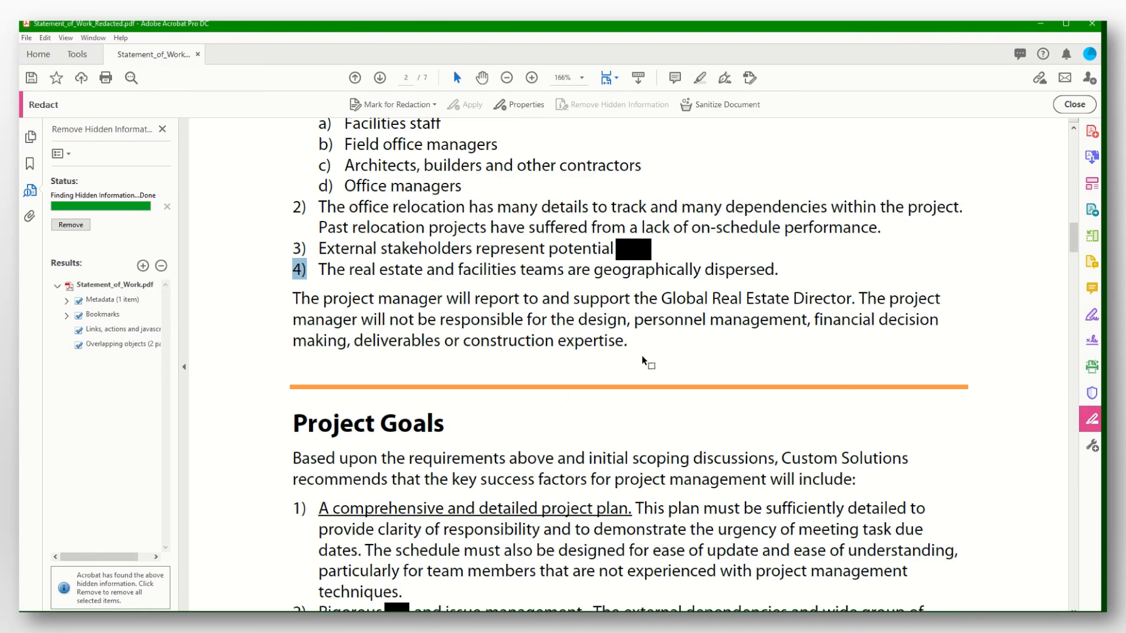
{"action": "scroll", "coordinate": [642, 356], "scroll_direction": "up", "scroll_amount": 10}
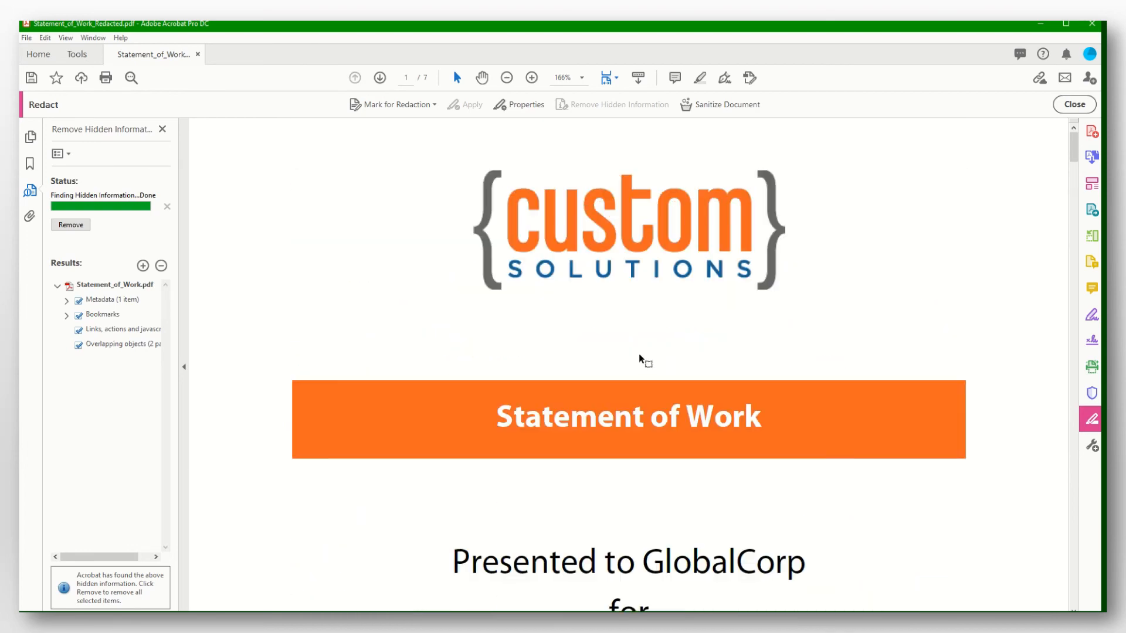
{"action": "left_click", "coordinate": [162, 128]}
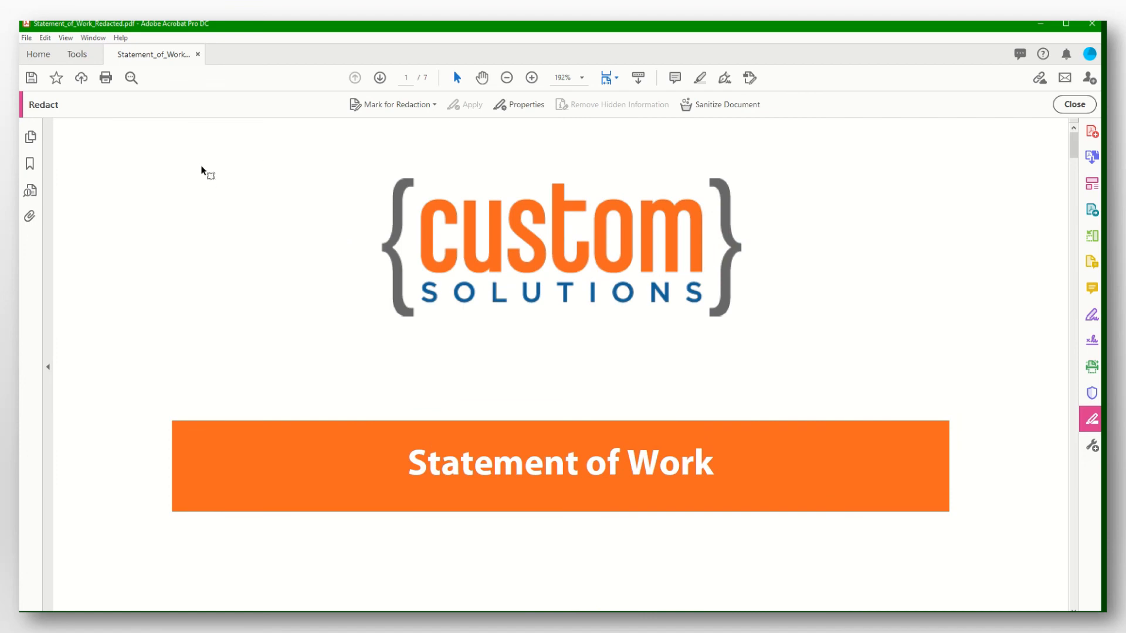
Save the redacted document as a PDF in Downloads, named with the student's full name followed by "- Lab 5 - Part 6"
{"action": "left_click", "coordinate": [28, 40]}
{"action": "left_click", "coordinate": [75, 126]}
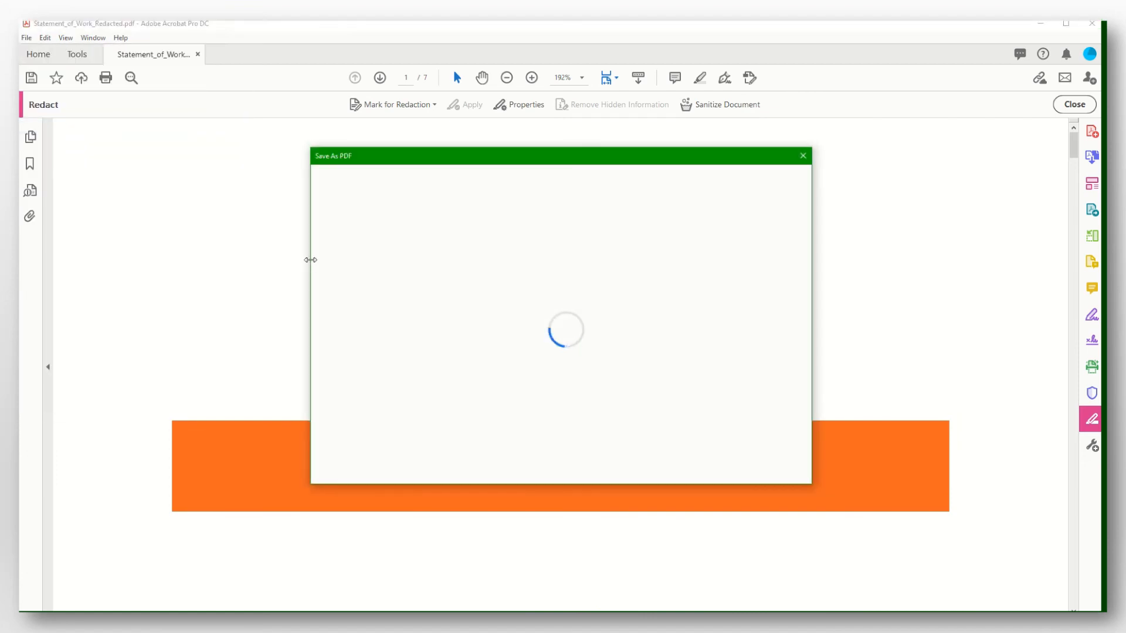
{"action": "left_click", "coordinate": [494, 330]}
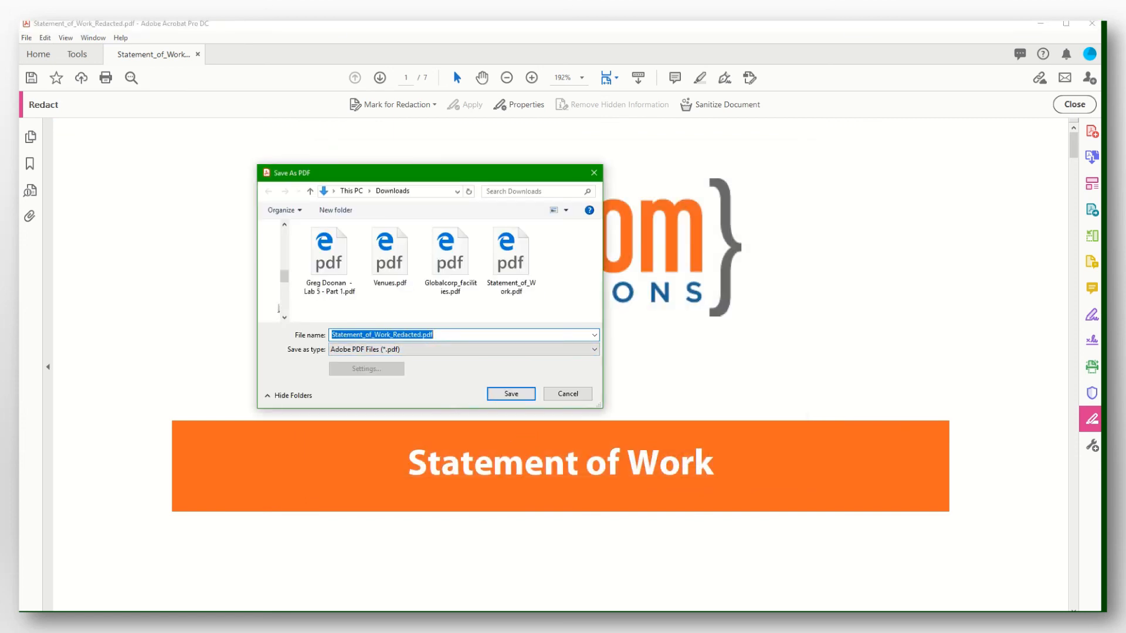
{"action": "type", "text": "Greg"}
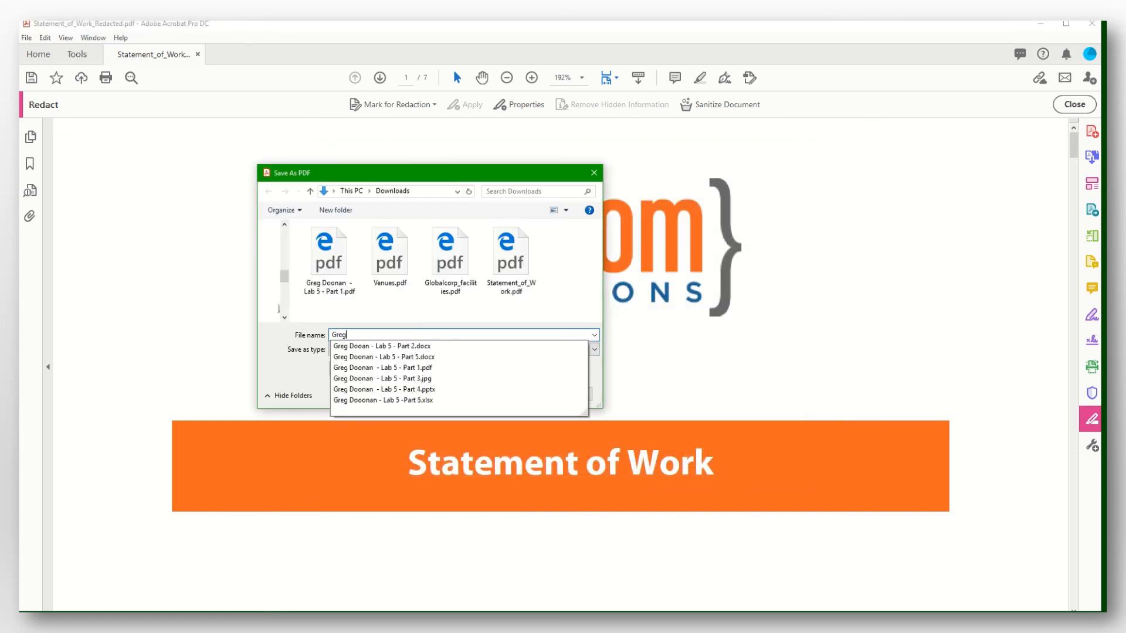
{"action": "type", "text": " Doona"}
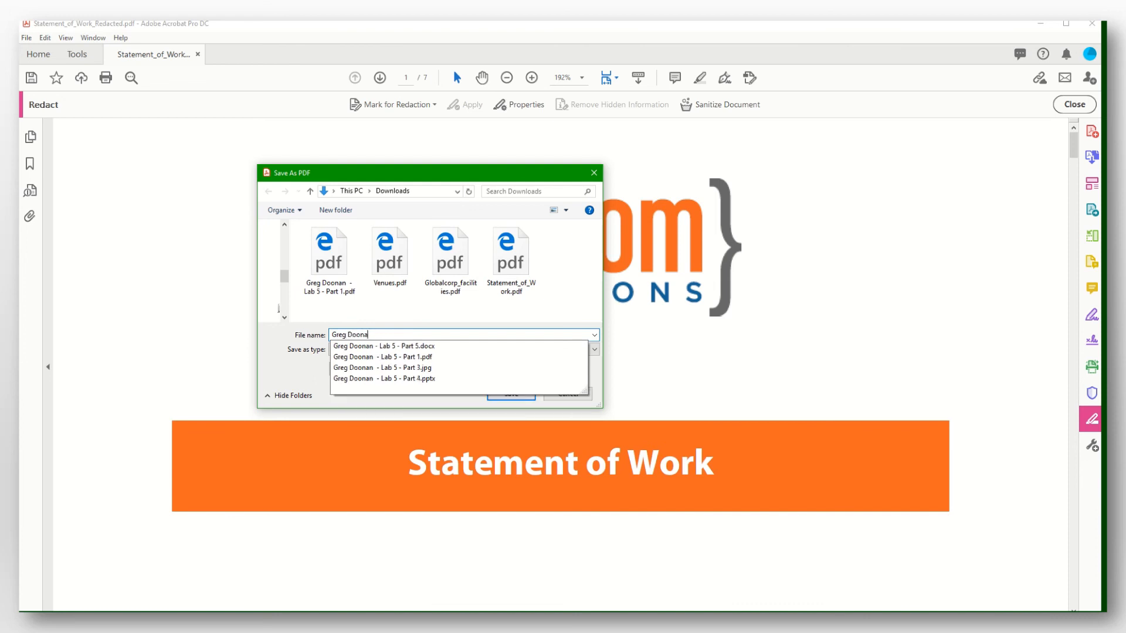
{"action": "type", "text": "n - Lab"}
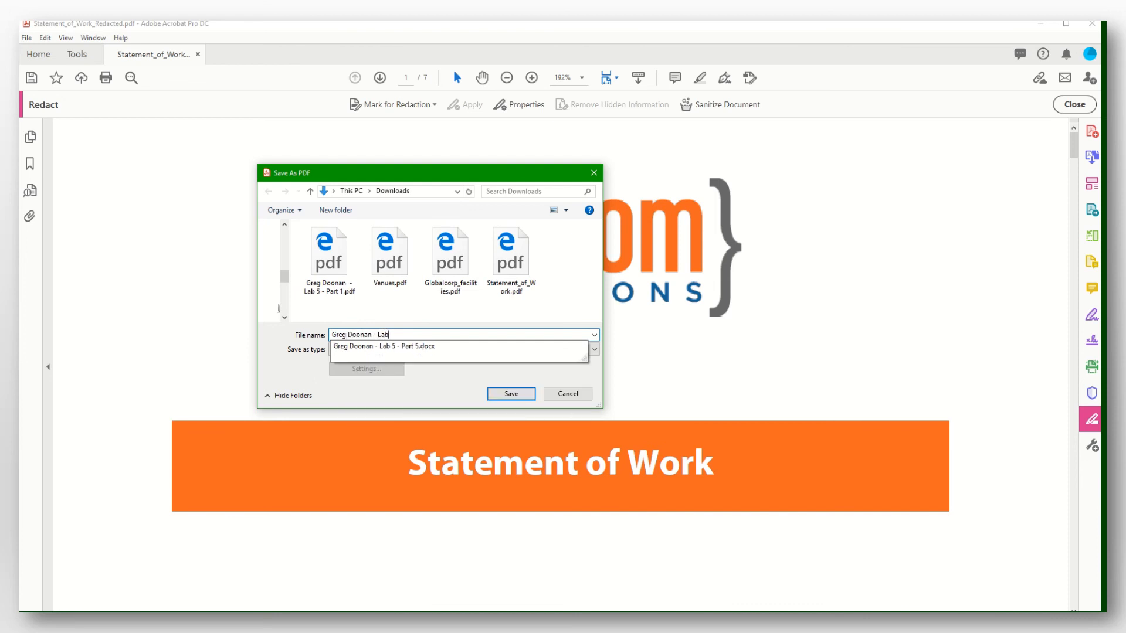
{"action": "type", "text": " 5 - Part 6"}
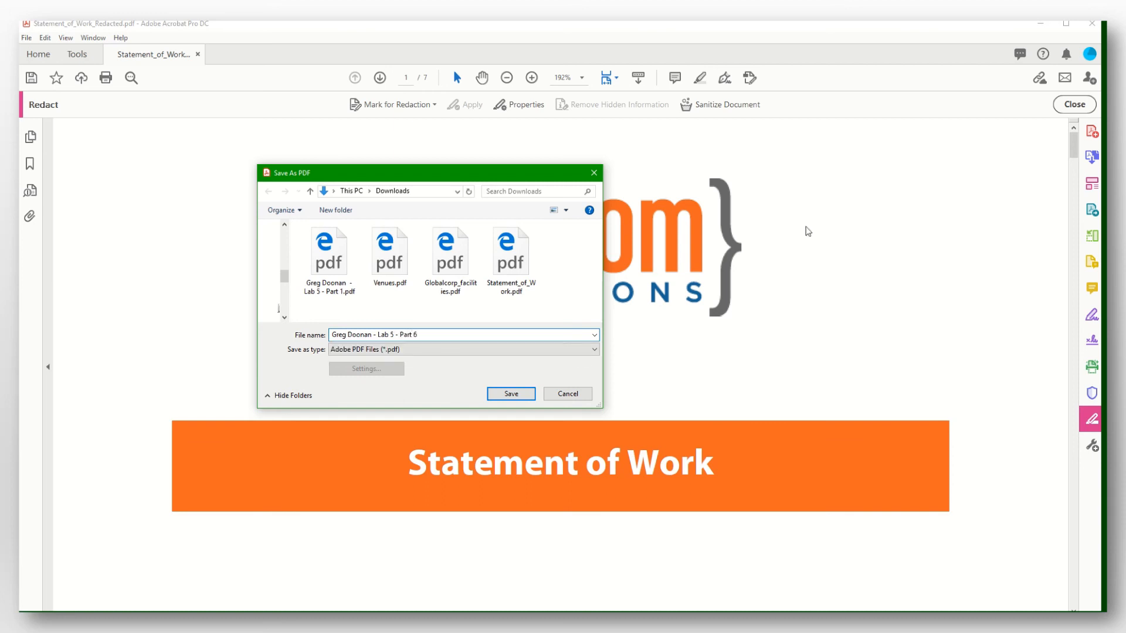